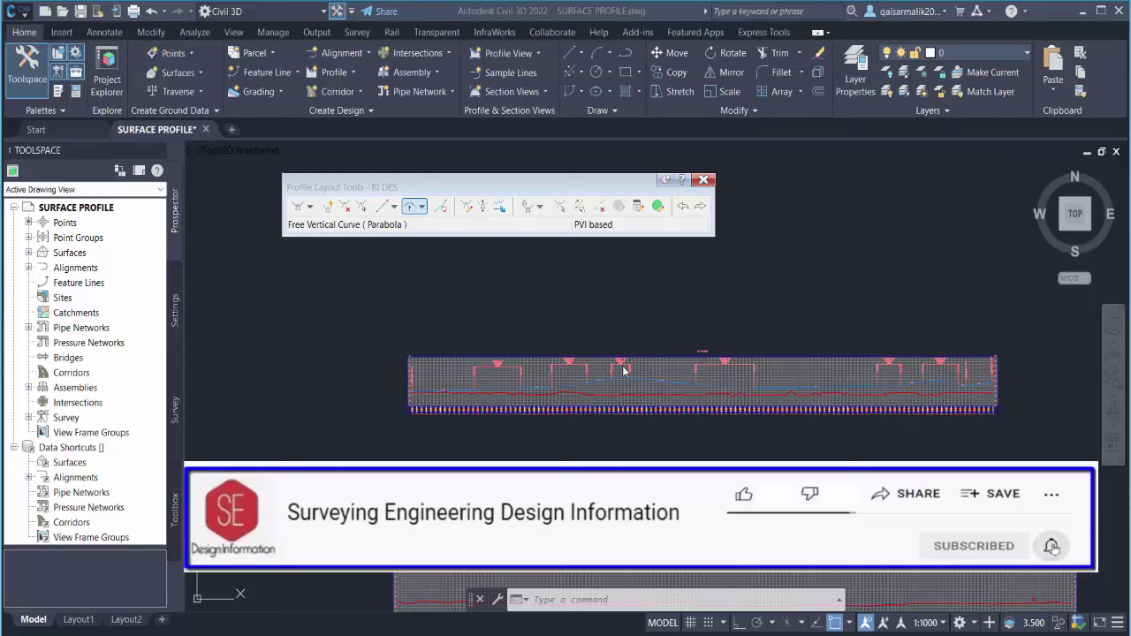
# Step: Bring the profile's left end into view and start drawing tangents
pyautogui.scroll(3, 622, 375)
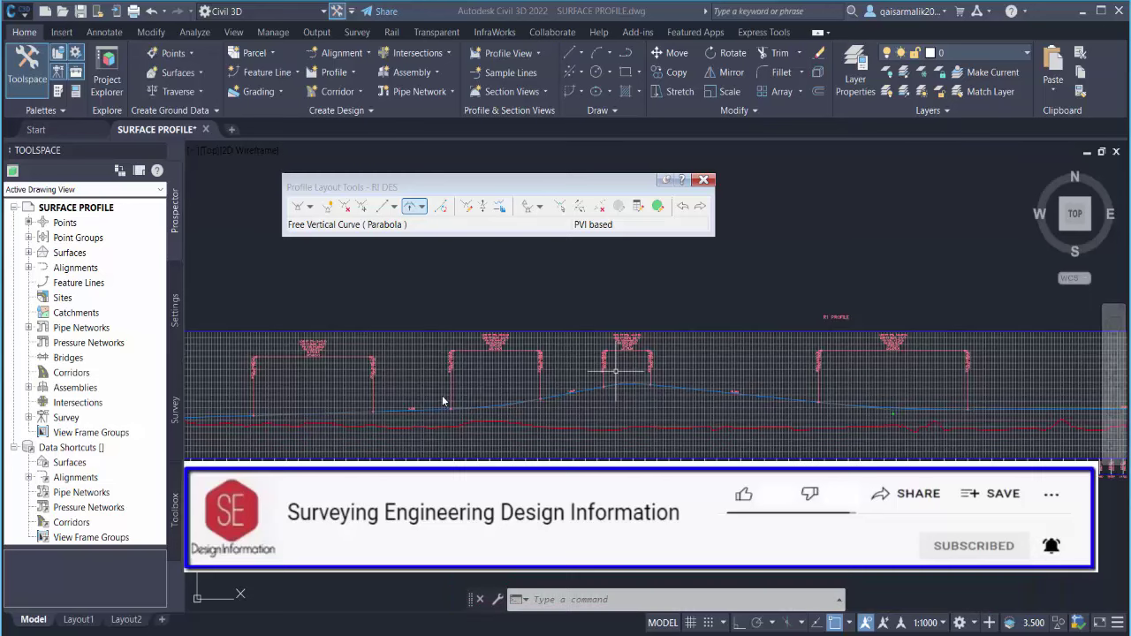
pyautogui.moveTo(442, 400); pyautogui.dragTo(625, 368, button='middle')
pyautogui.click(309, 206)
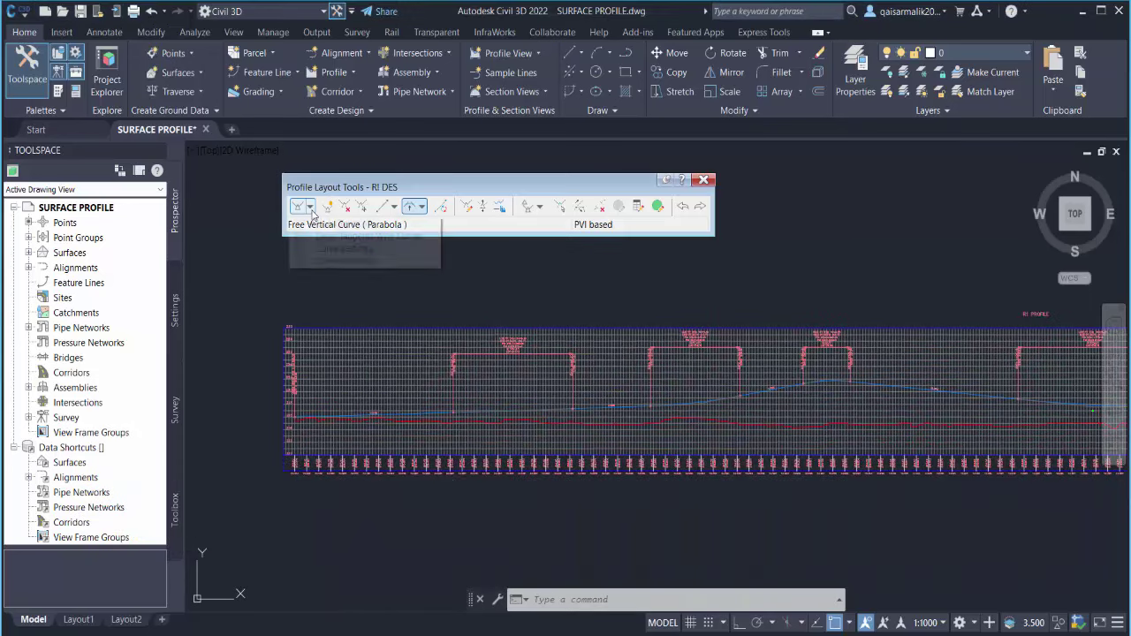
pyautogui.click(336, 224)
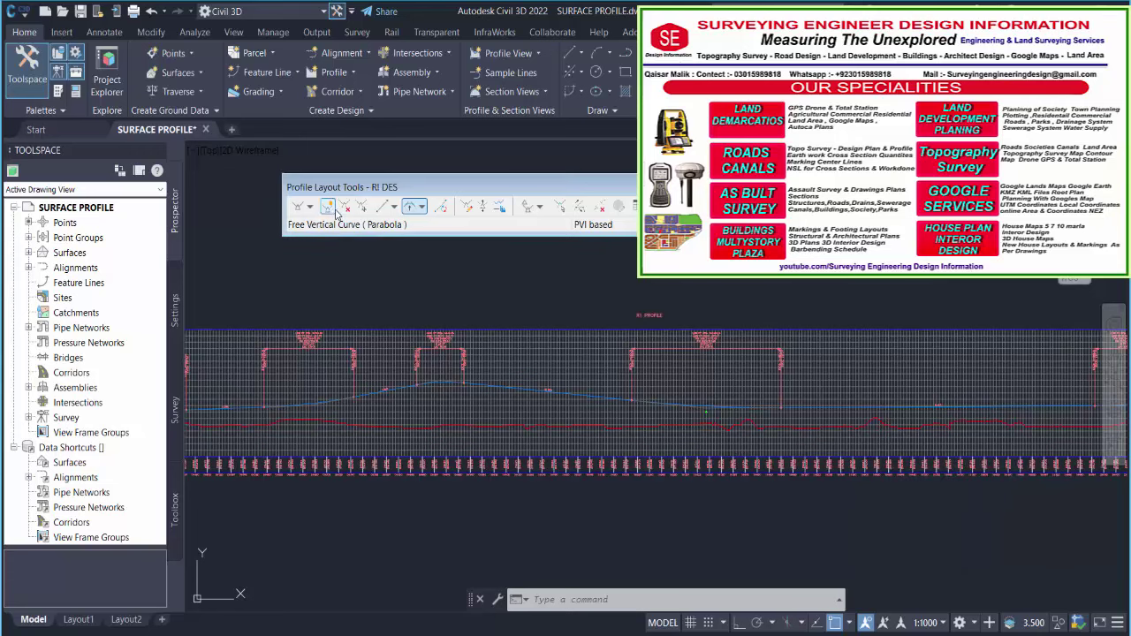
# Step: Pick Free Vertical Curve - Best Fit, cancel it, and zoom out of the profile view
pyautogui.click(422, 208)
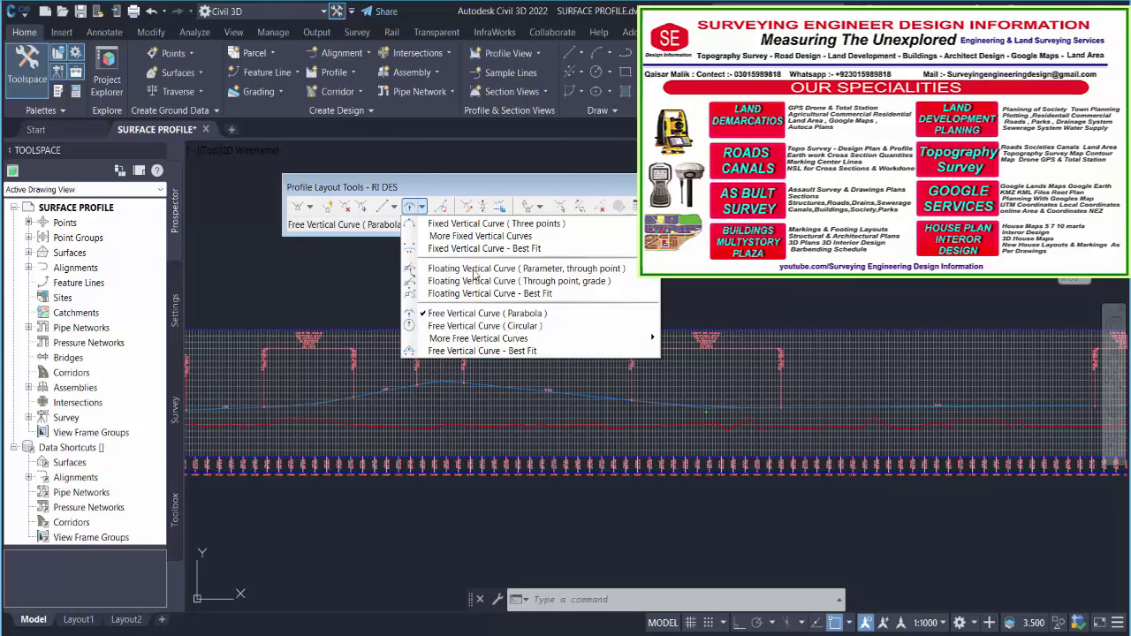
pyautogui.click(484, 351)
pyautogui.press('Escape')
pyautogui.press('Escape')
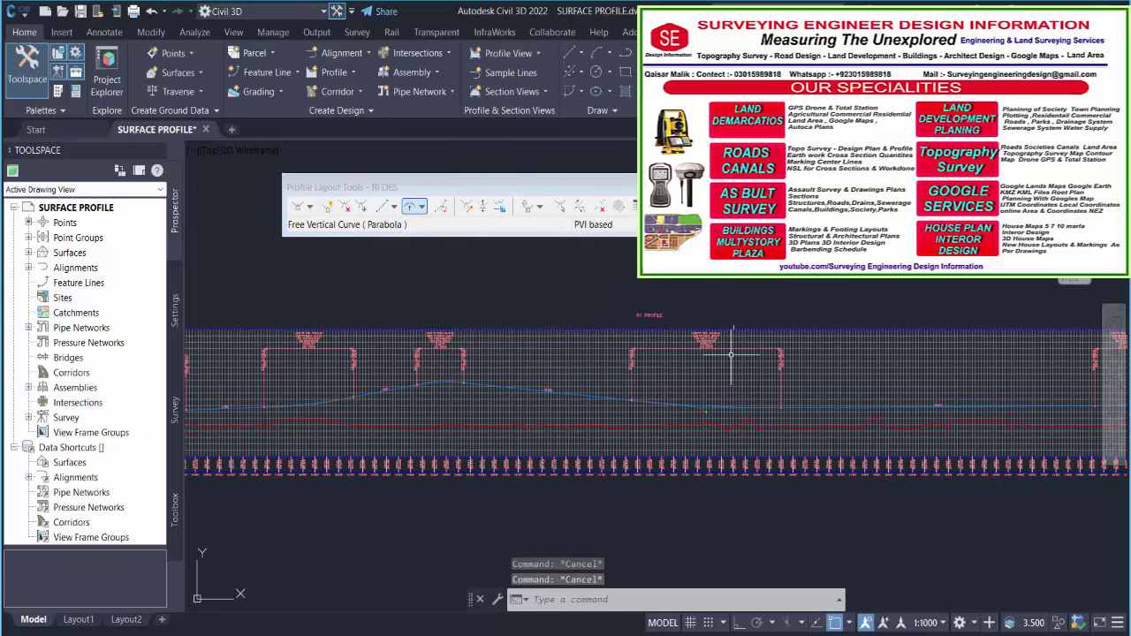
pyautogui.scroll(-4, 781, 401)
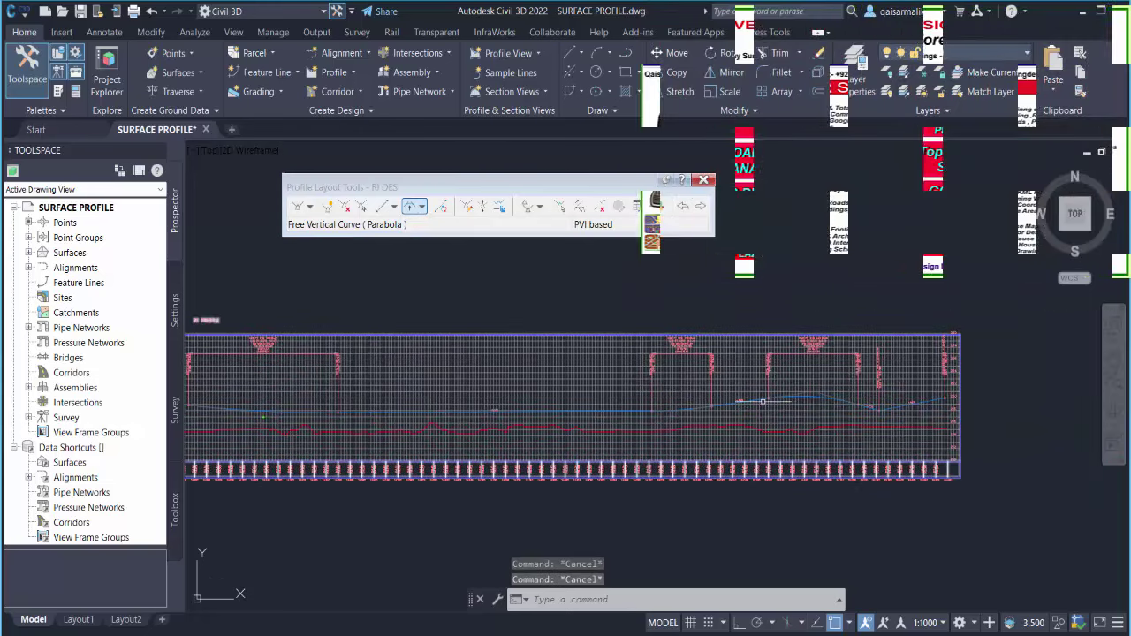
pyautogui.scroll(2, 730, 421)
pyautogui.moveTo(463, 425); pyautogui.dragTo(739, 426, button='middle')
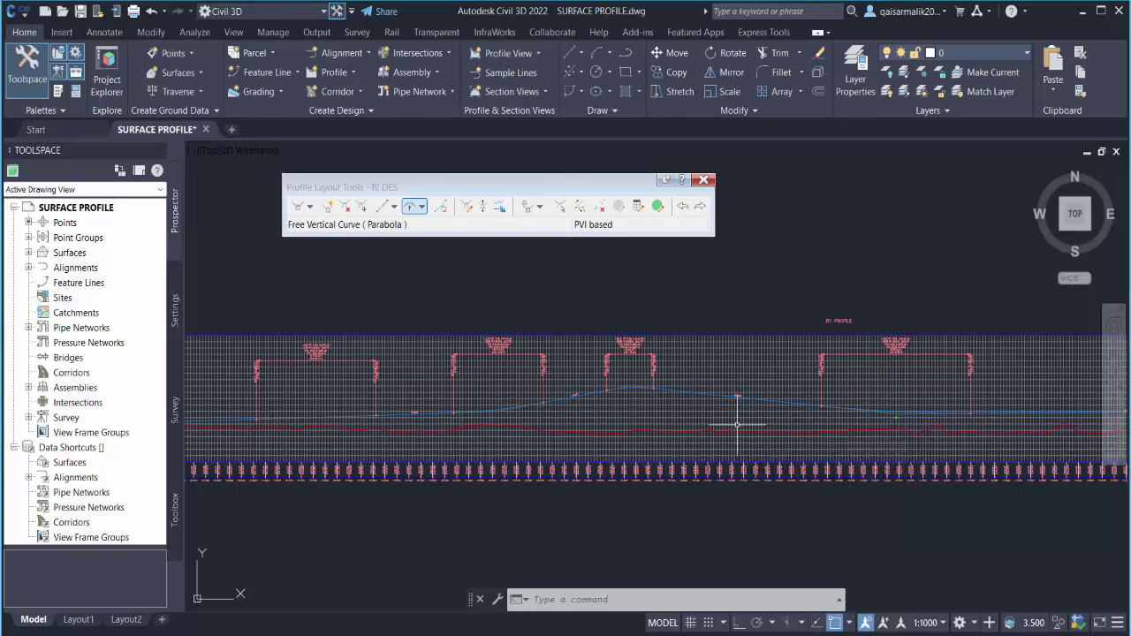
pyautogui.scroll(-2, 522, 390)
pyautogui.scroll(-1, 521, 390)
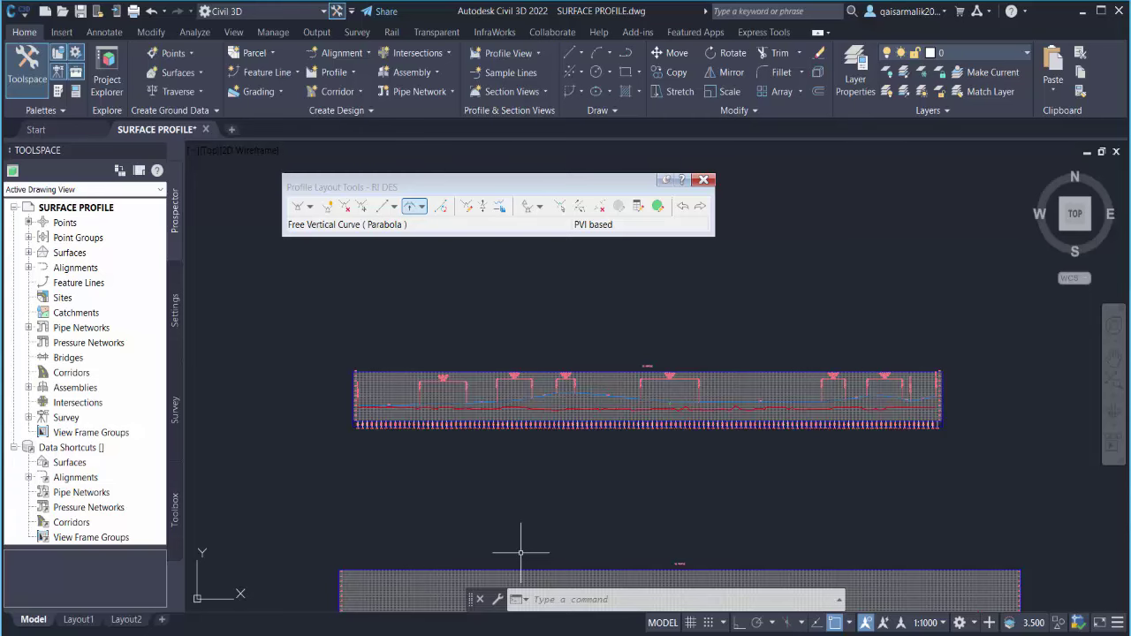
pyautogui.scroll(-5, 795, 366)
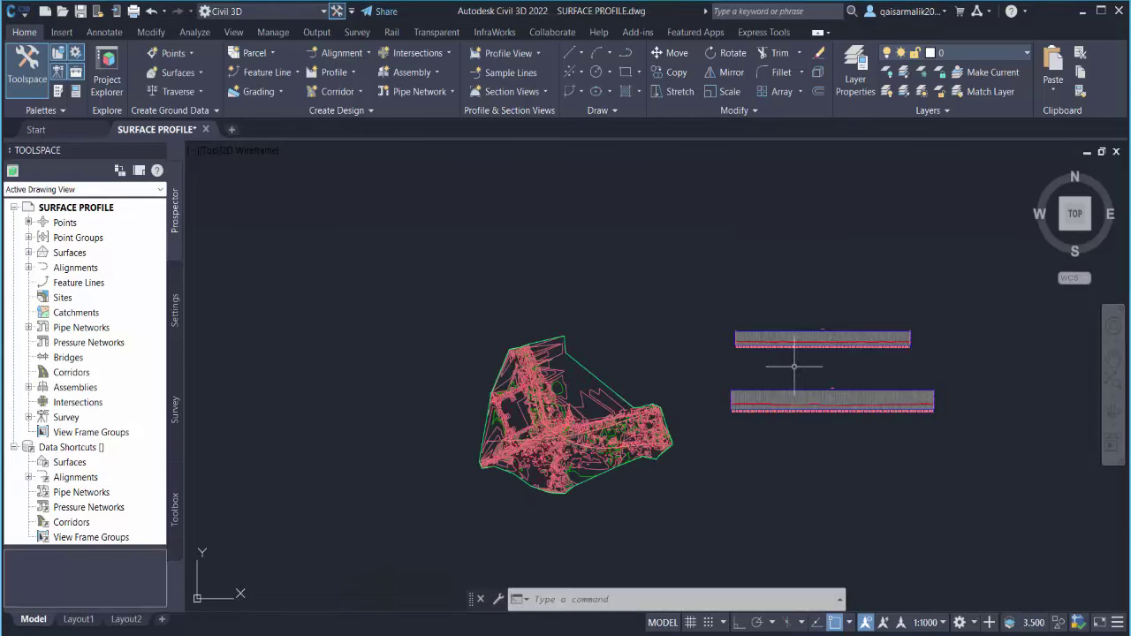
pyautogui.scroll(5, 796, 366)
pyautogui.scroll(2, 733, 308)
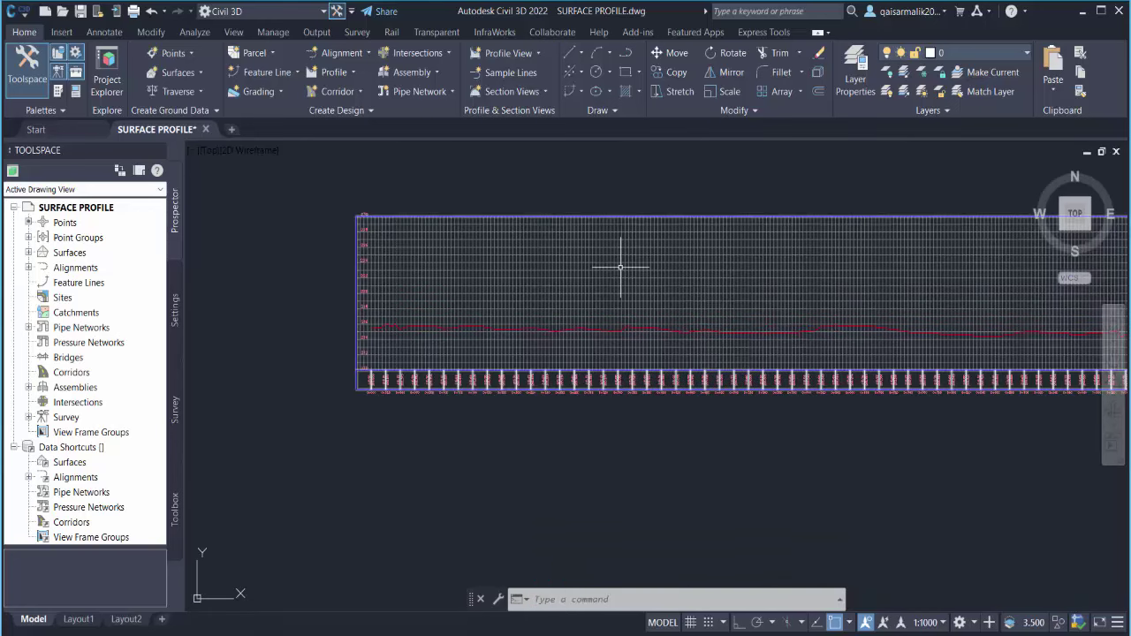
pyautogui.moveTo(579, 291); pyautogui.dragTo(458, 291, button='middle')
pyautogui.scroll(-2, 457, 291)
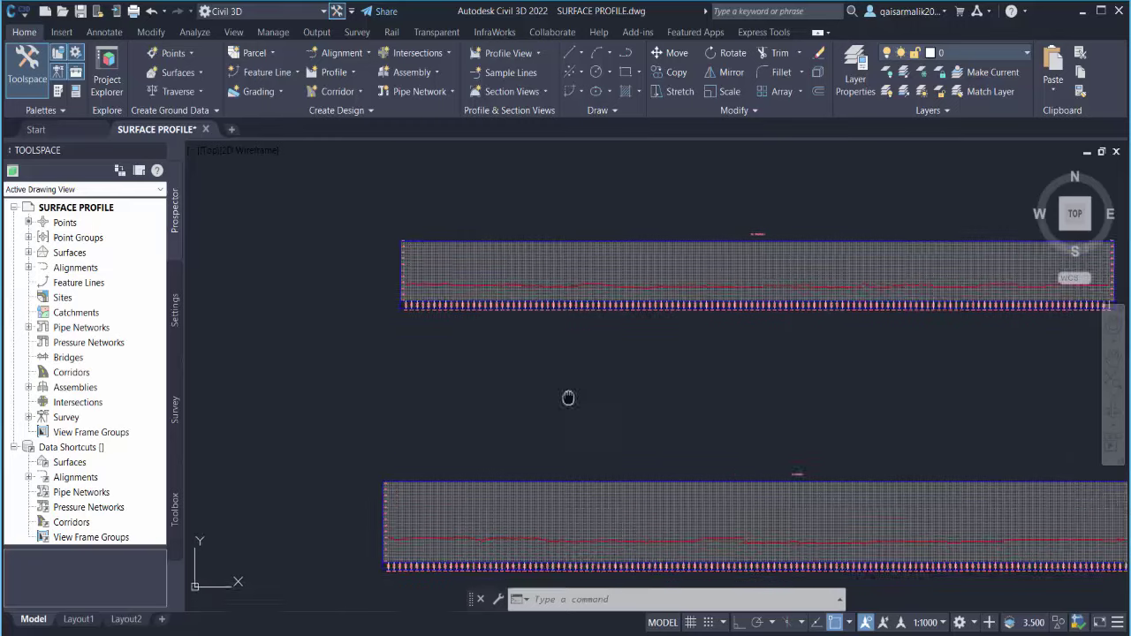
pyautogui.scroll(-1, 841, 323)
pyautogui.scroll(-3, 693, 307)
pyautogui.scroll(2, 559, 323)
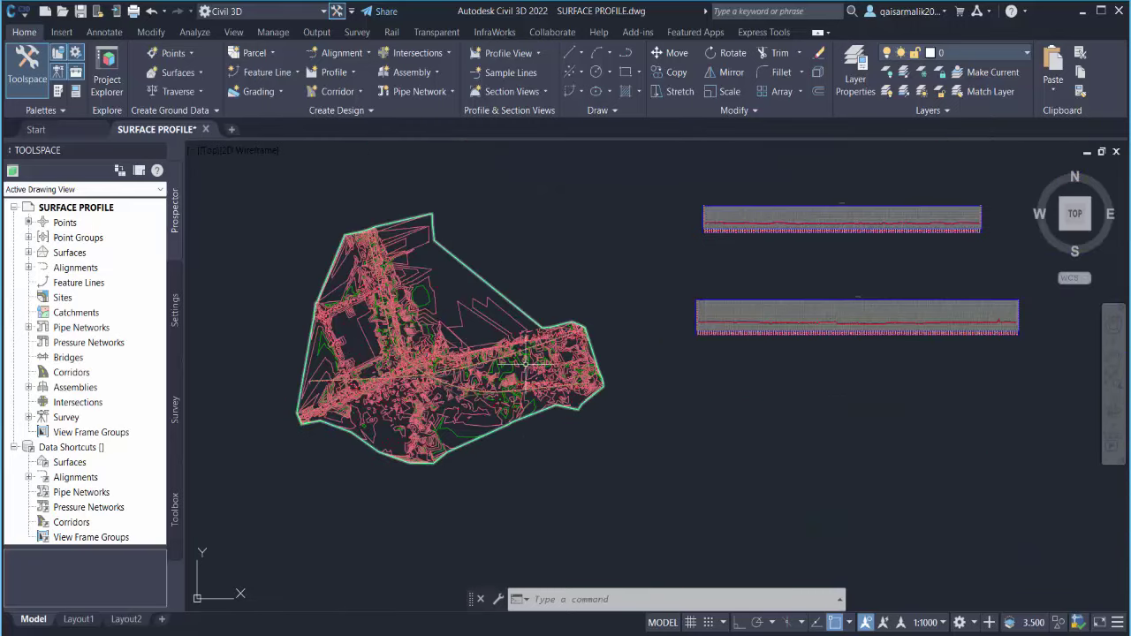
pyautogui.scroll(1, 793, 284)
pyautogui.moveTo(793, 285); pyautogui.dragTo(573, 437, button='middle')
pyautogui.scroll(1, 574, 437)
pyautogui.scroll(2, 431, 384)
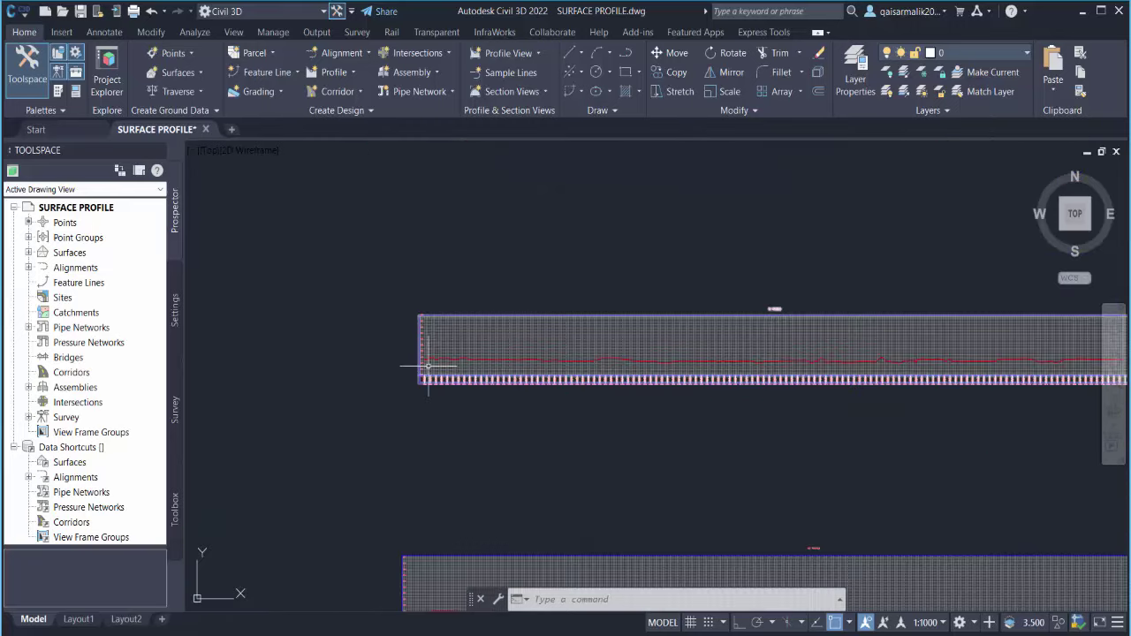
pyautogui.moveTo(602, 371); pyautogui.dragTo(519, 398, button='middle')
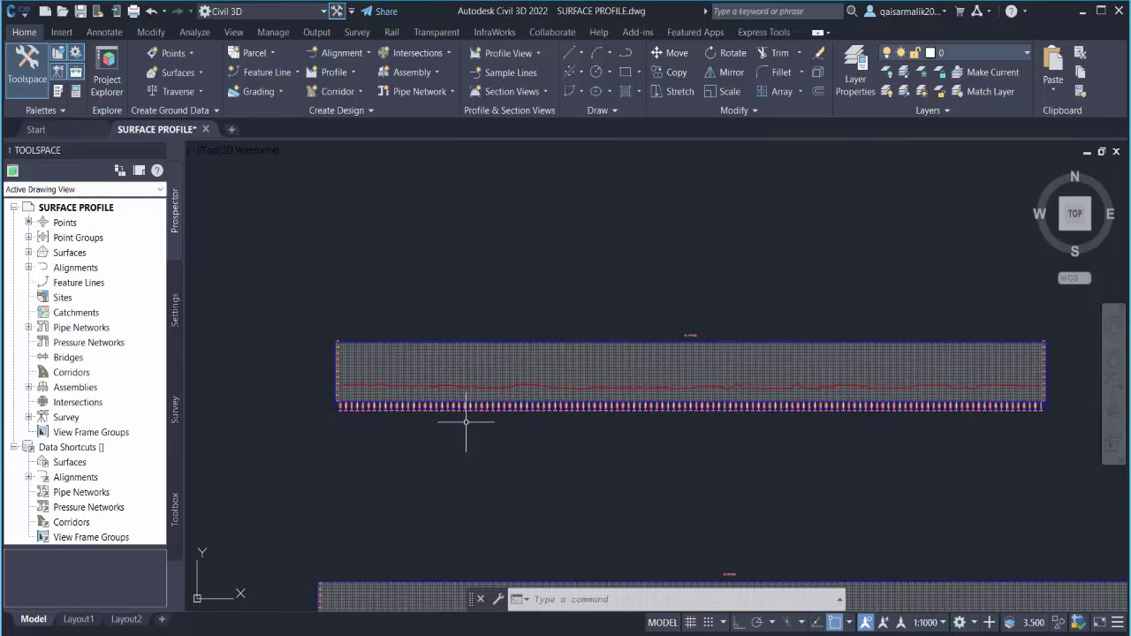
pyautogui.moveTo(480, 419); pyautogui.dragTo(505, 176, button='middle')
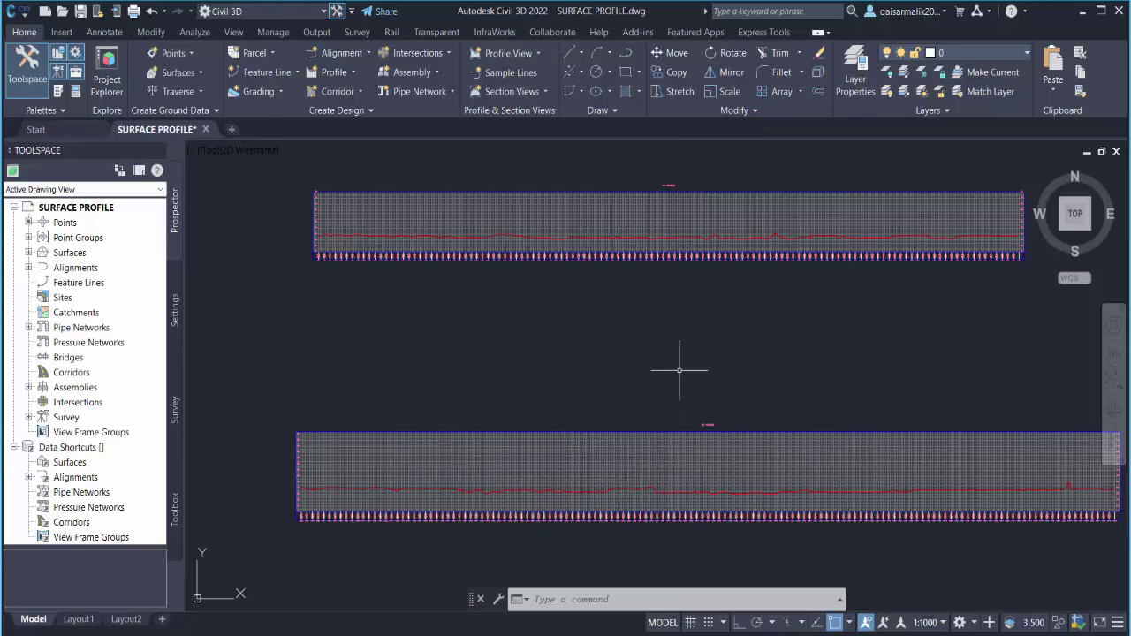
# Step: Launch Profile Creation Tools and pick the lower profile view for alignment R1
pyautogui.click(352, 74)
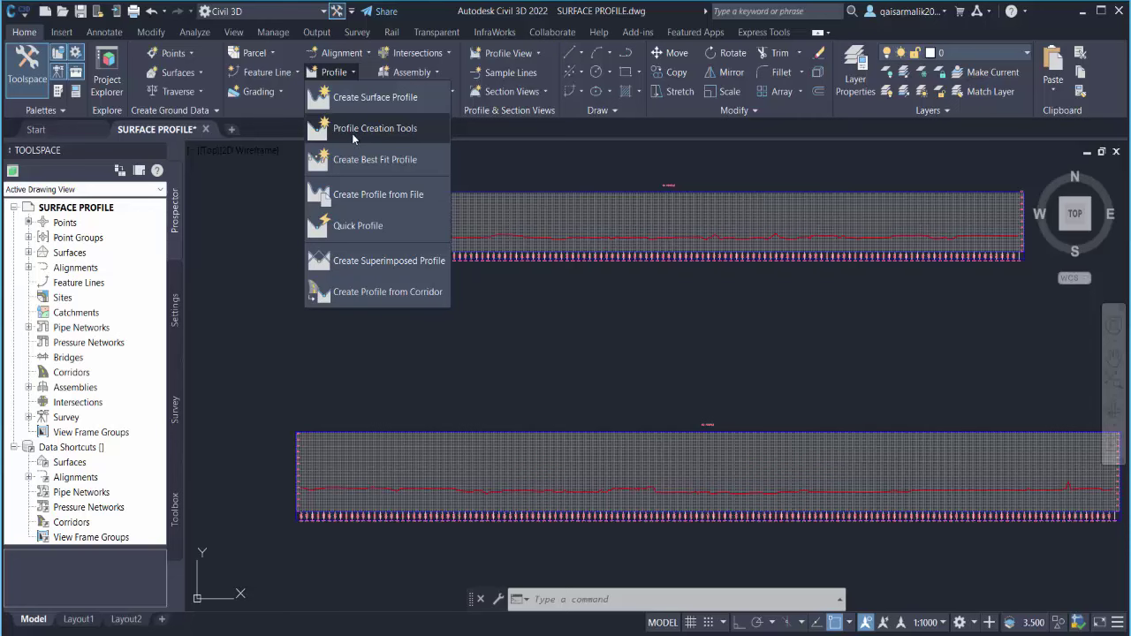
pyautogui.click(352, 134)
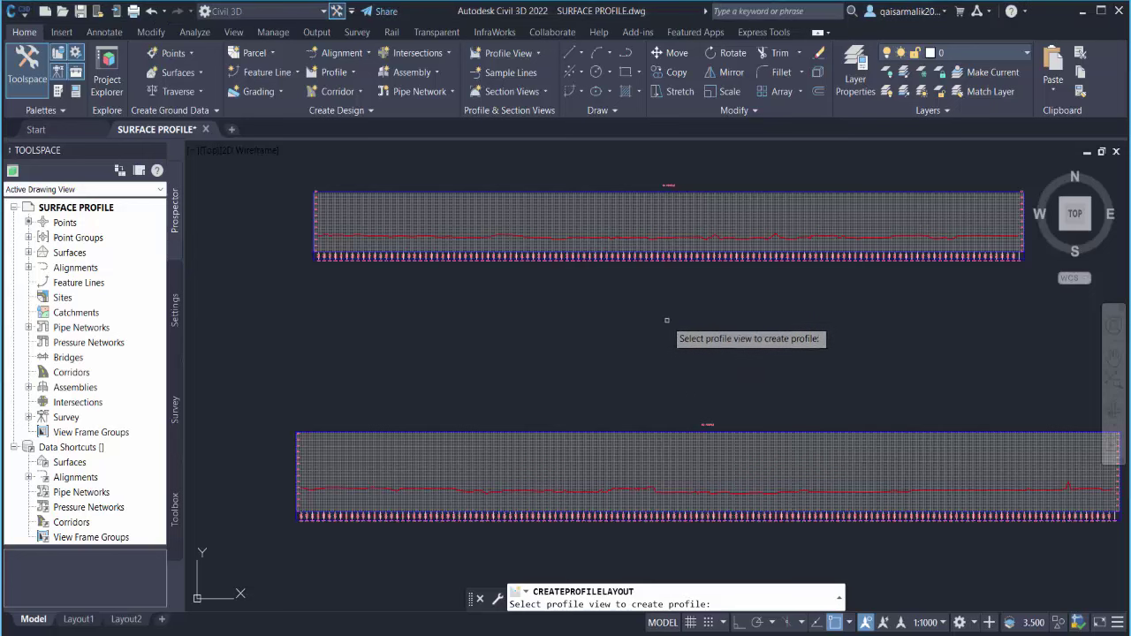
pyautogui.moveTo(667, 321); pyautogui.dragTo(586, 270, button='middle')
pyautogui.scroll(4, 657, 386)
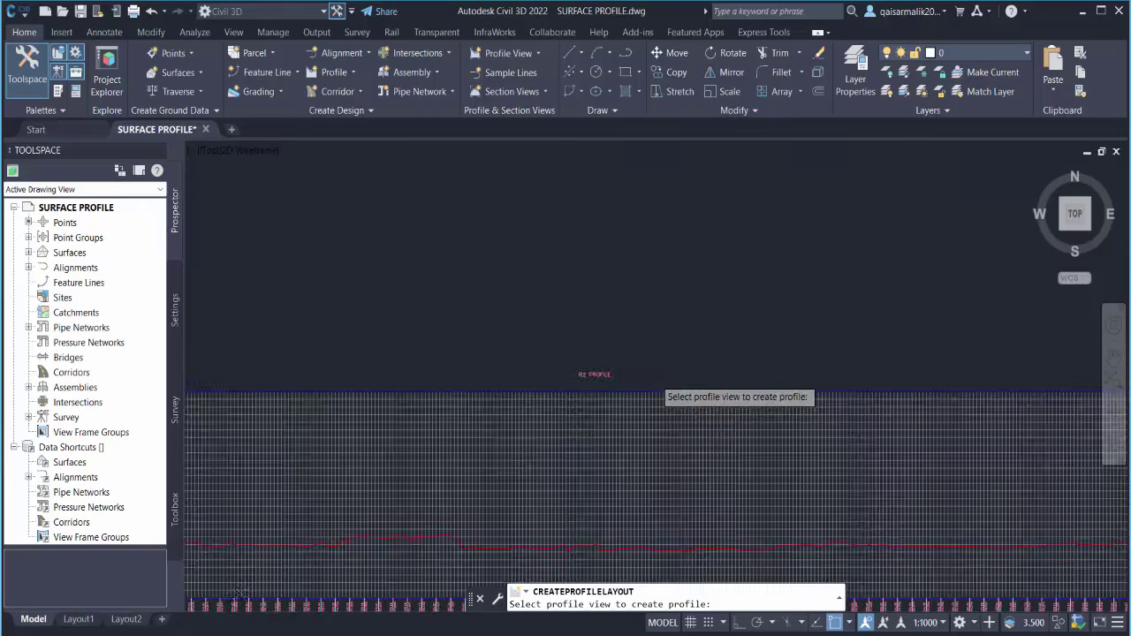
pyautogui.scroll(1, 656, 386)
pyautogui.scroll(1, 522, 389)
pyautogui.scroll(-3, 758, 430)
pyautogui.scroll(-2, 651, 336)
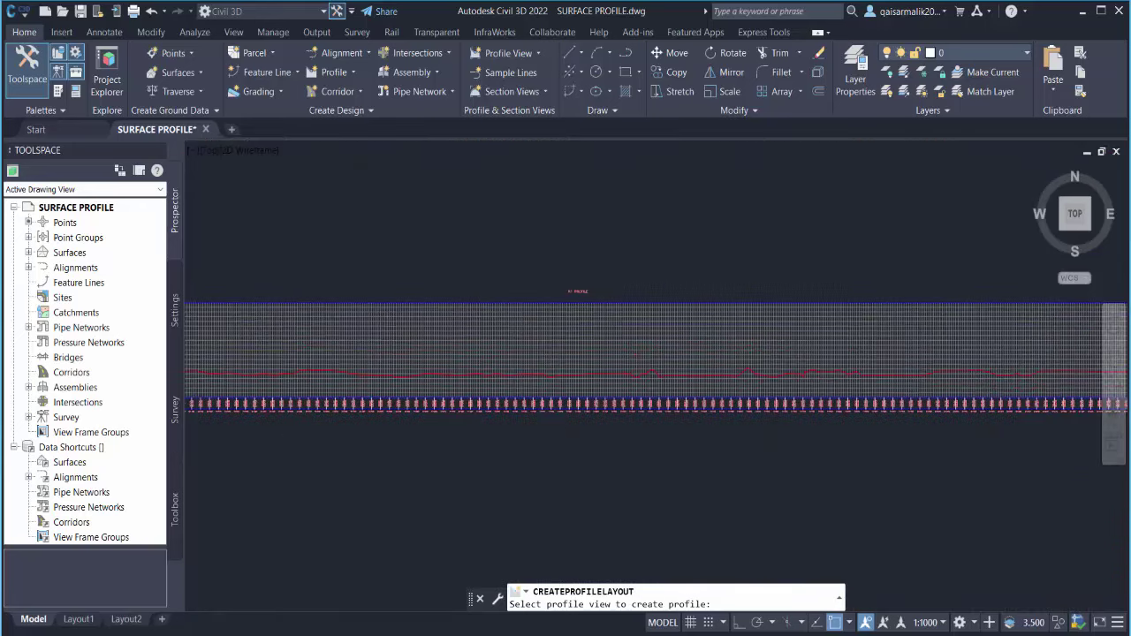
pyautogui.scroll(4, 580, 297)
pyautogui.scroll(-1, 570, 299)
pyautogui.scroll(-1, 654, 320)
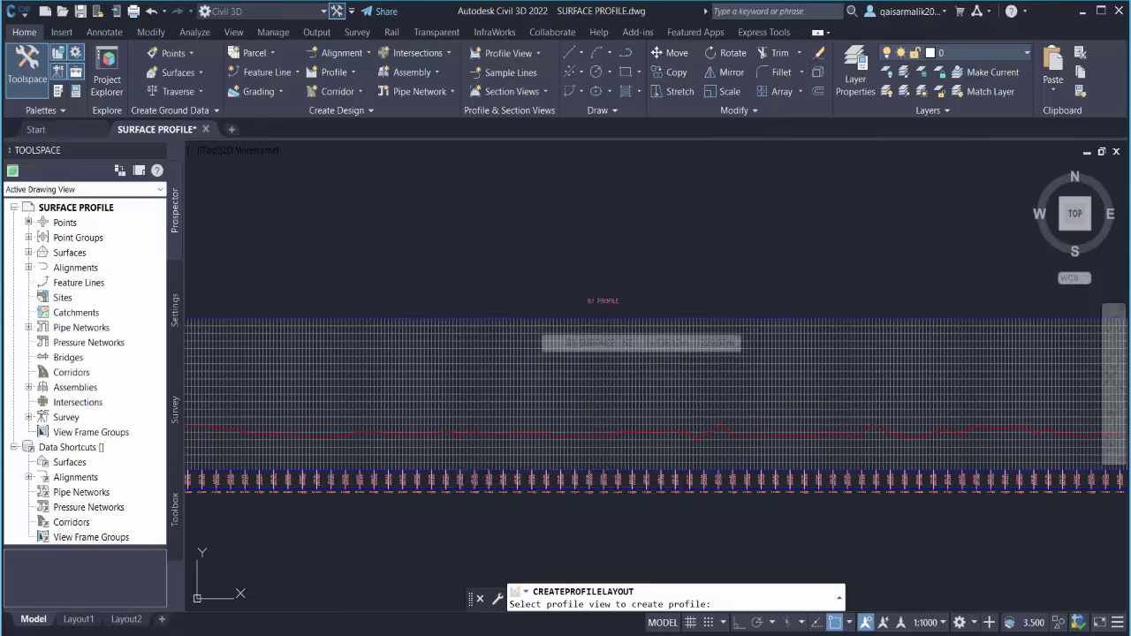
pyautogui.click(535, 330)
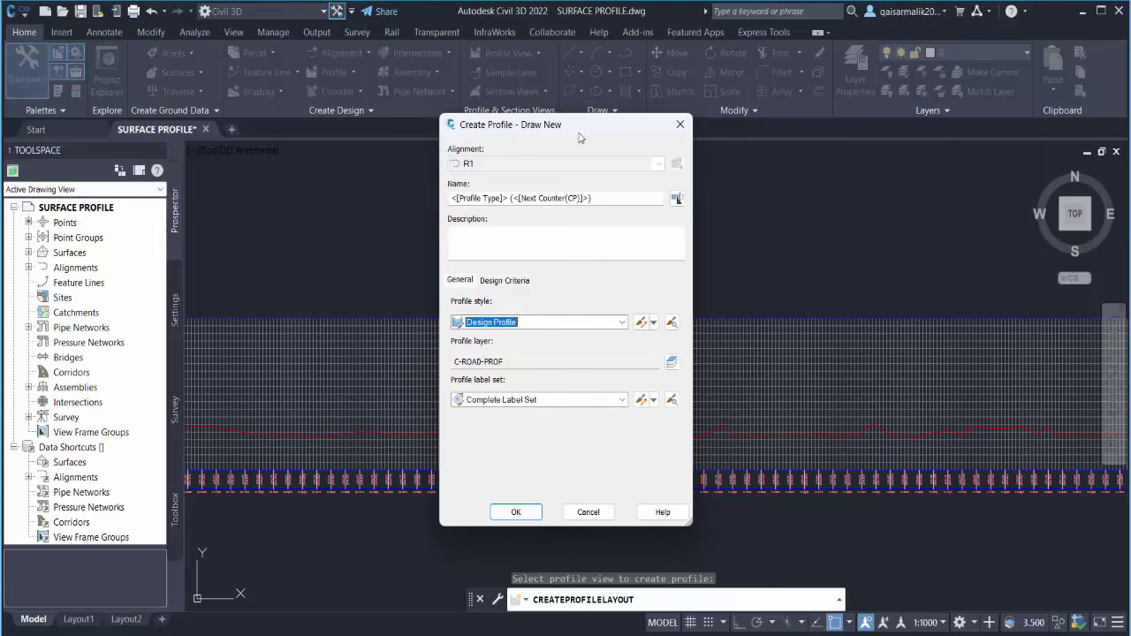
# Step: Enter R1 DES as the profile name and reselect Design Profile as the style
pyautogui.click(608, 198)
pyautogui.write('R')
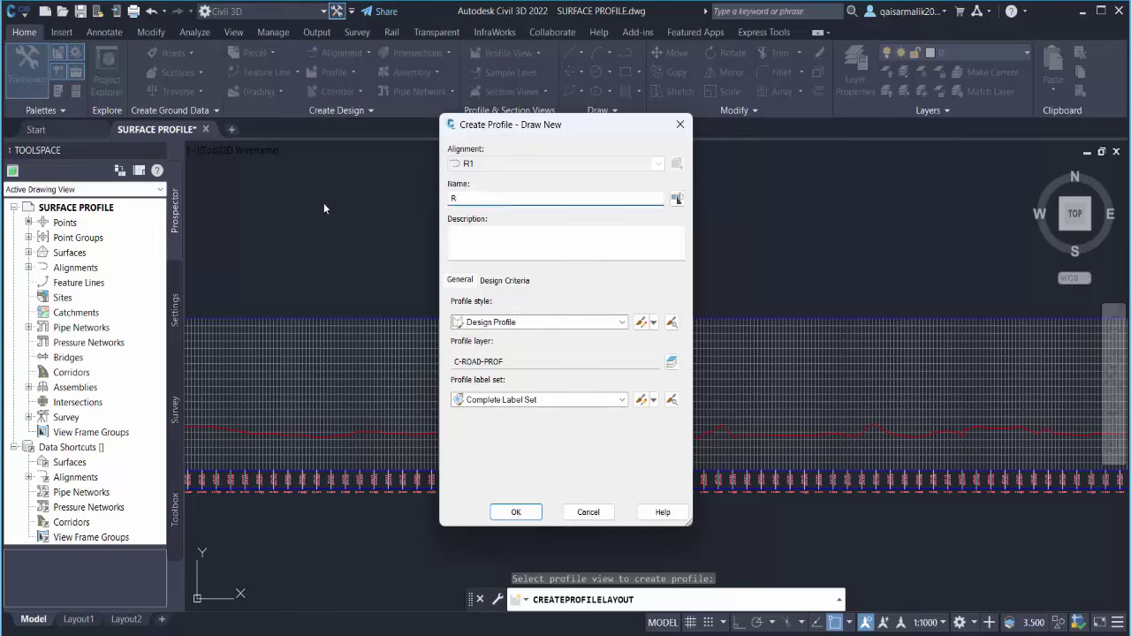
pyautogui.write('1 DES')
pyautogui.click(491, 235)
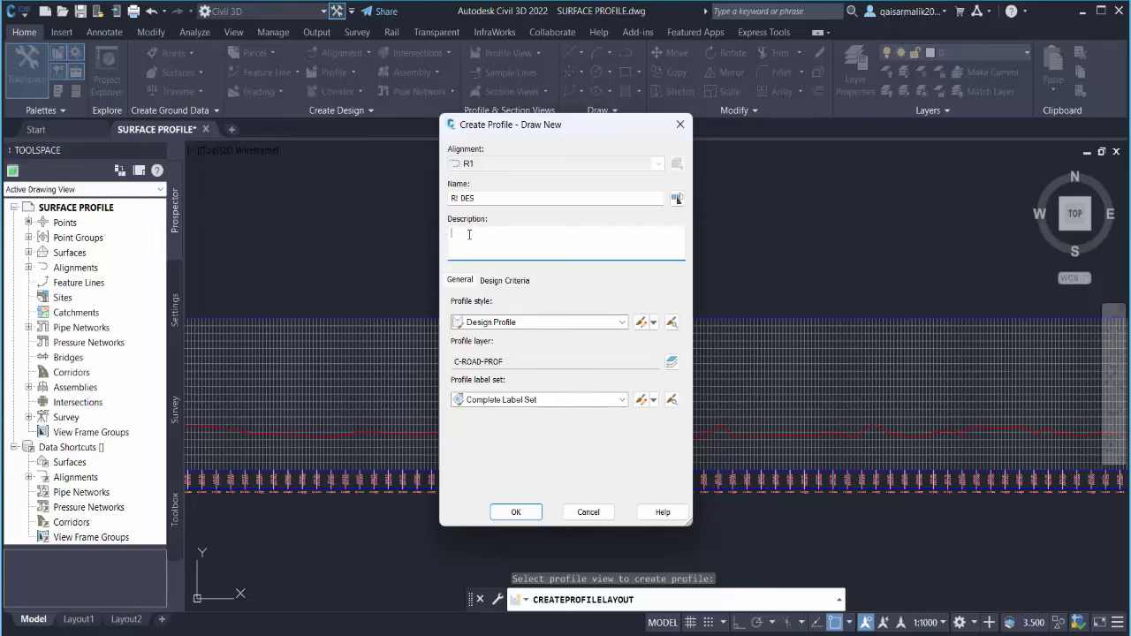
pyautogui.click(490, 326)
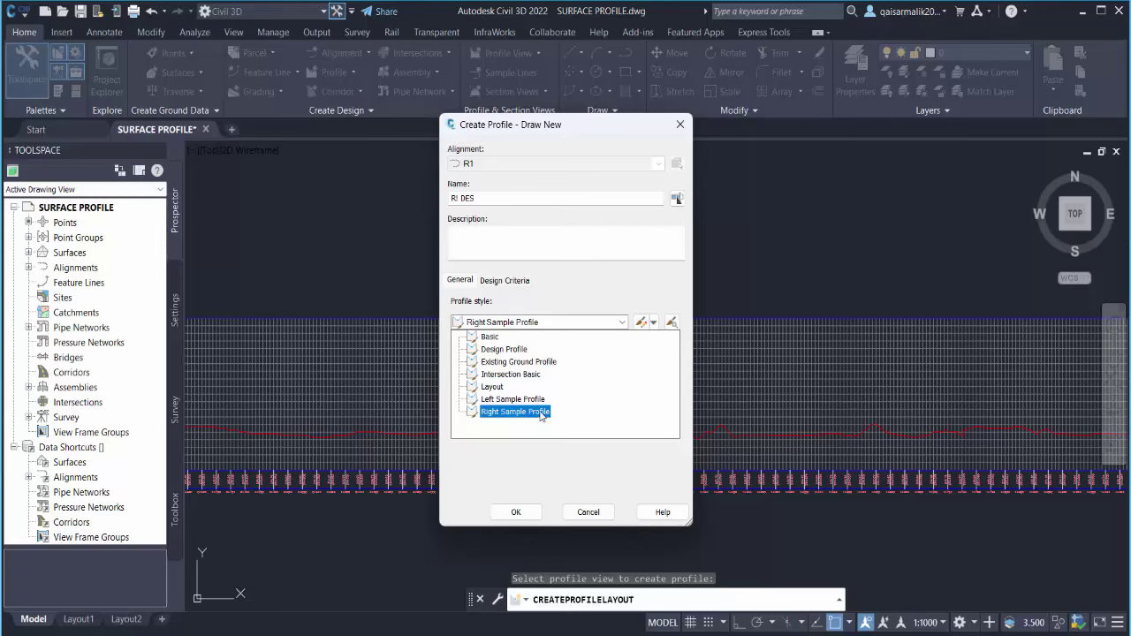
pyautogui.click(512, 352)
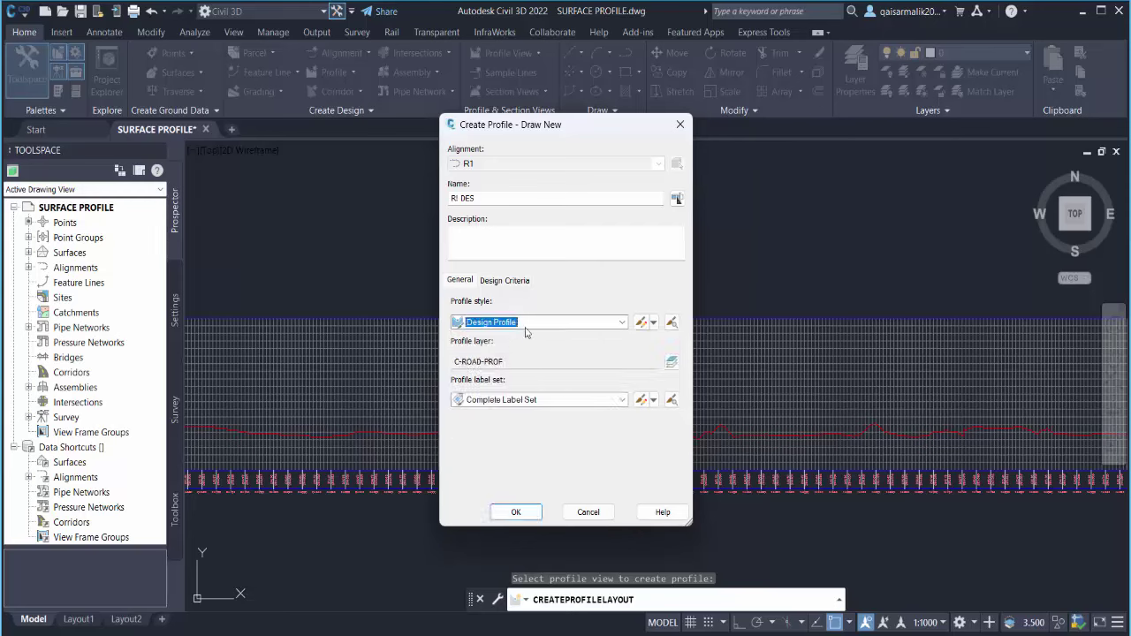
# Step: Inspect the Design Profile style's Information, Design, Markers and Summary tabs, then preview it
pyautogui.click(641, 322)
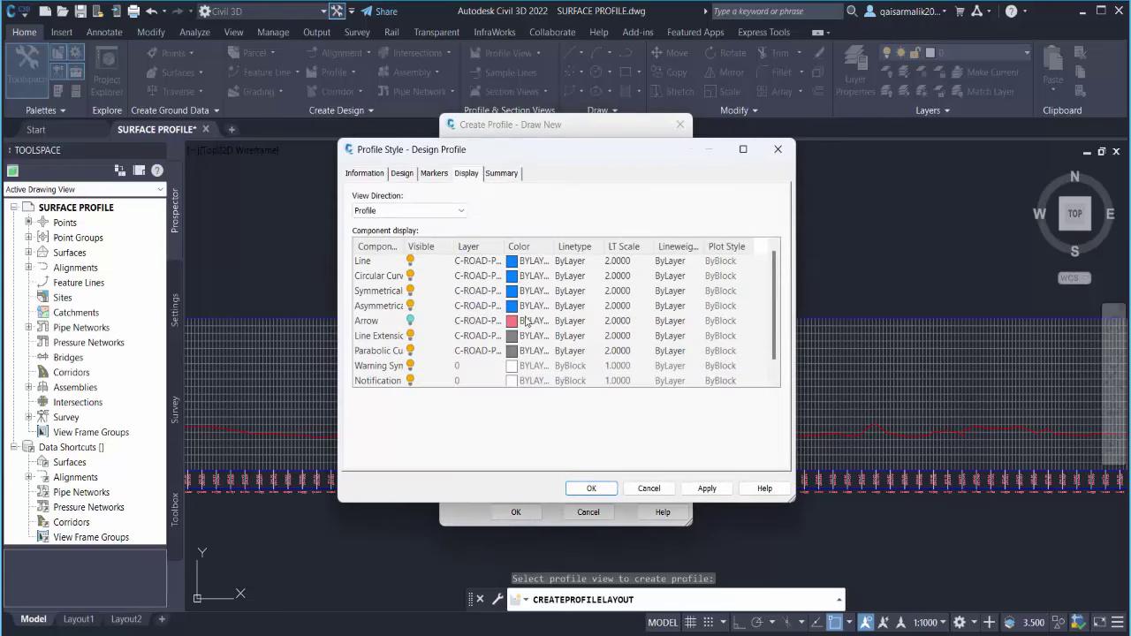
pyautogui.scroll(-1, 532, 318)
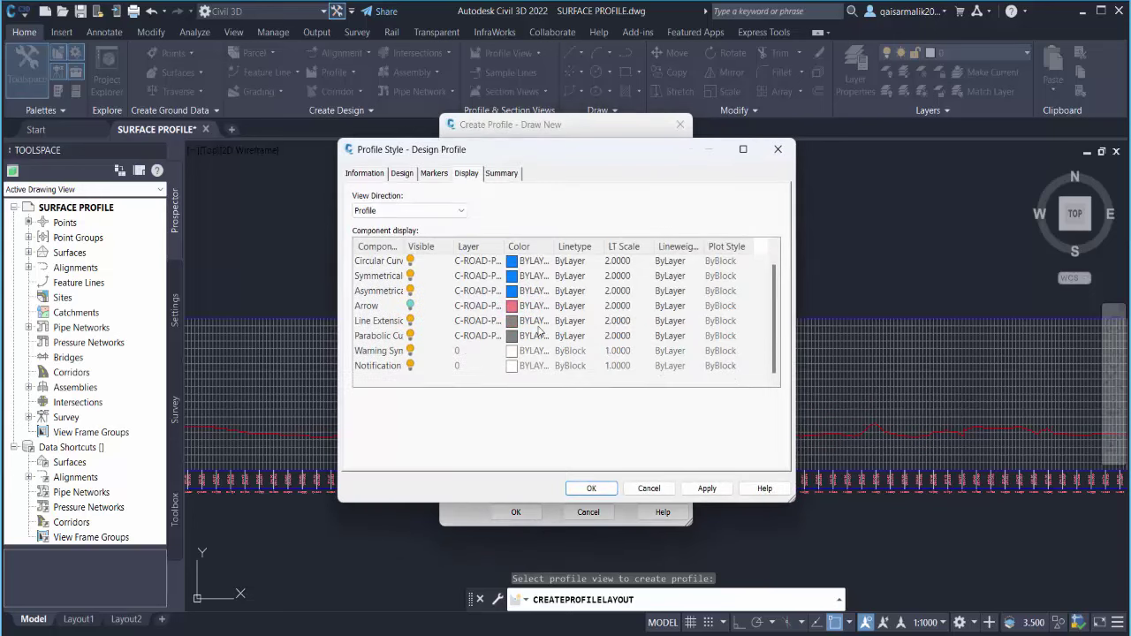
pyautogui.click(363, 175)
pyautogui.click(402, 174)
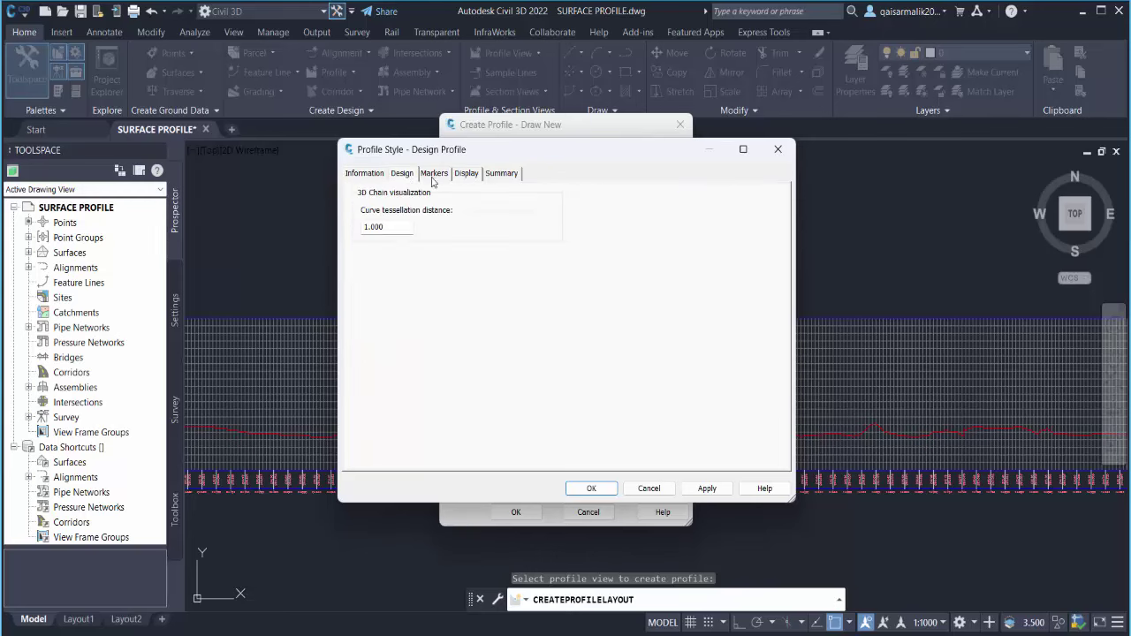
pyautogui.click(435, 176)
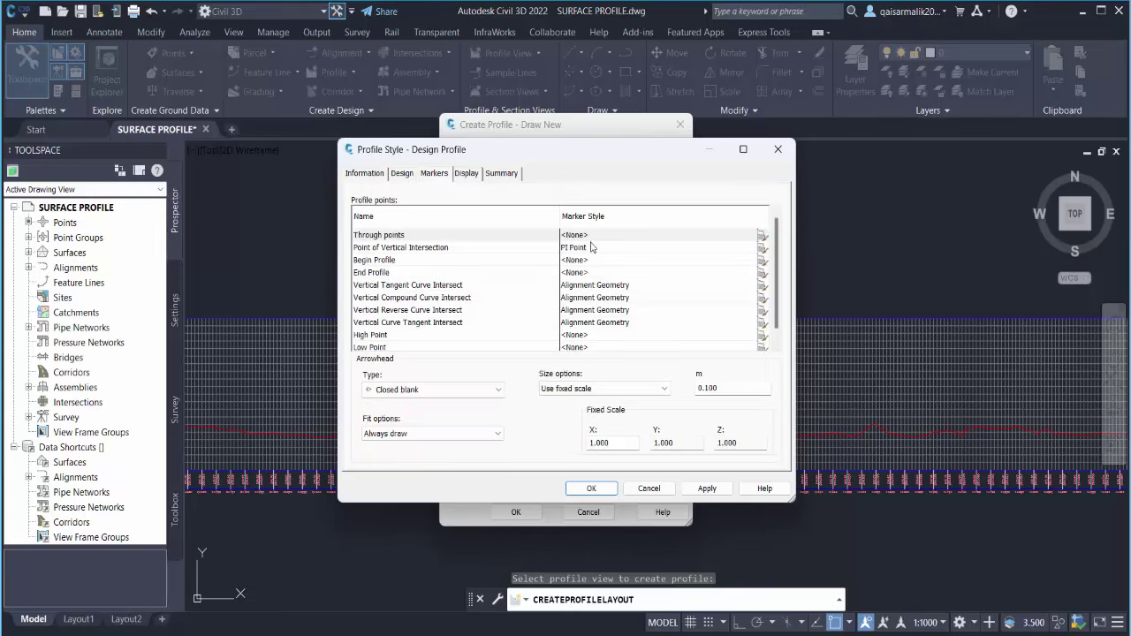
pyautogui.click(467, 175)
pyautogui.click(501, 175)
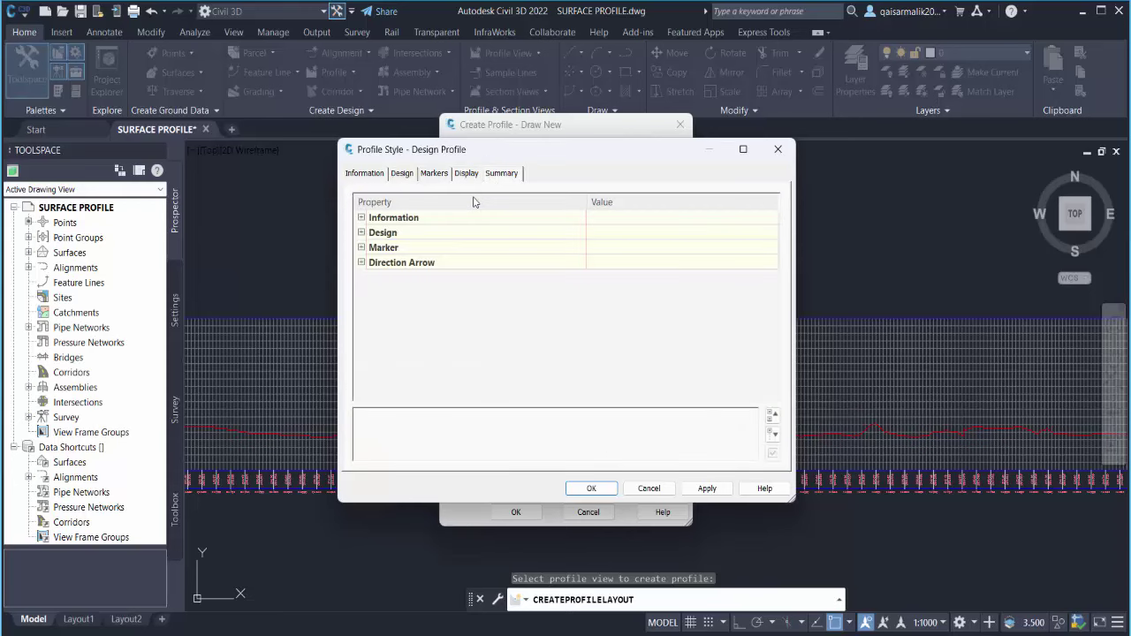
pyautogui.click(591, 488)
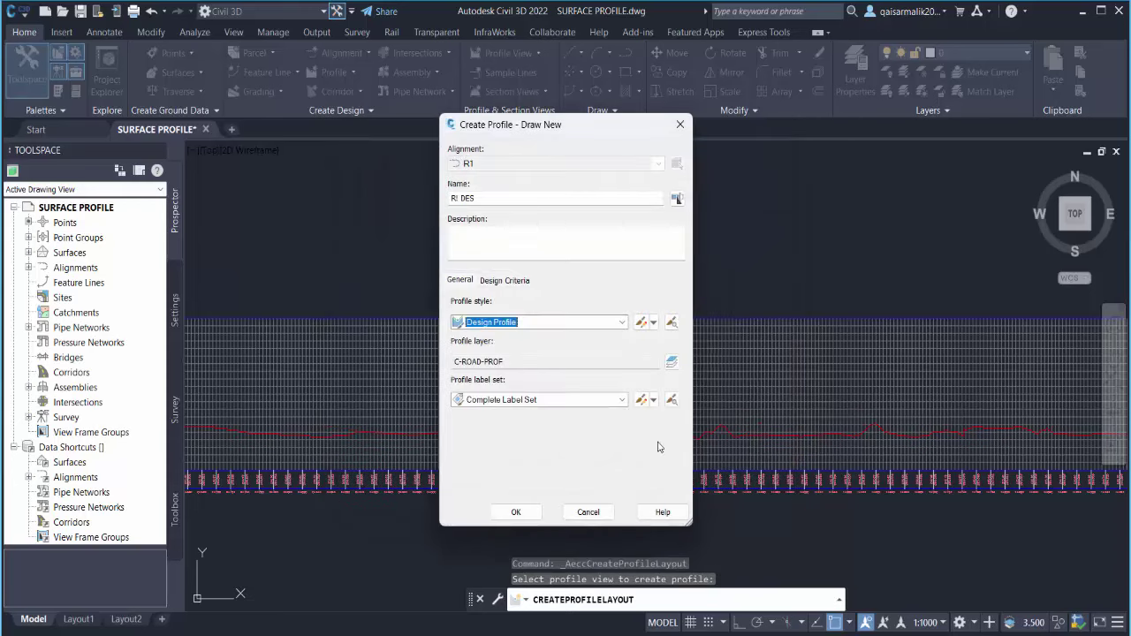
pyautogui.click(672, 323)
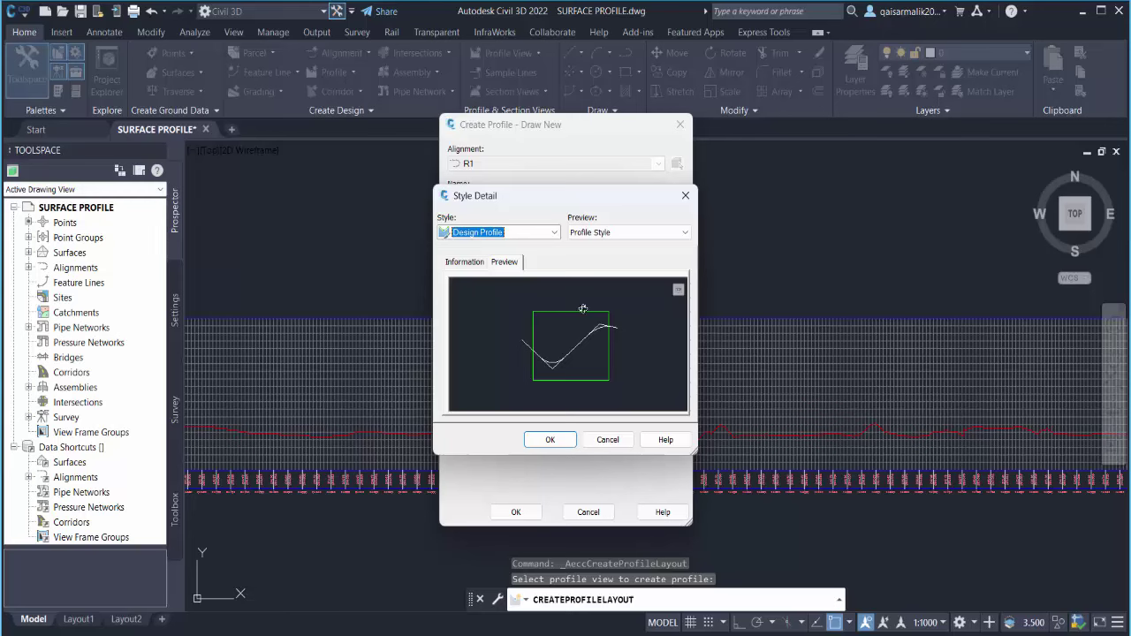
pyautogui.click(550, 442)
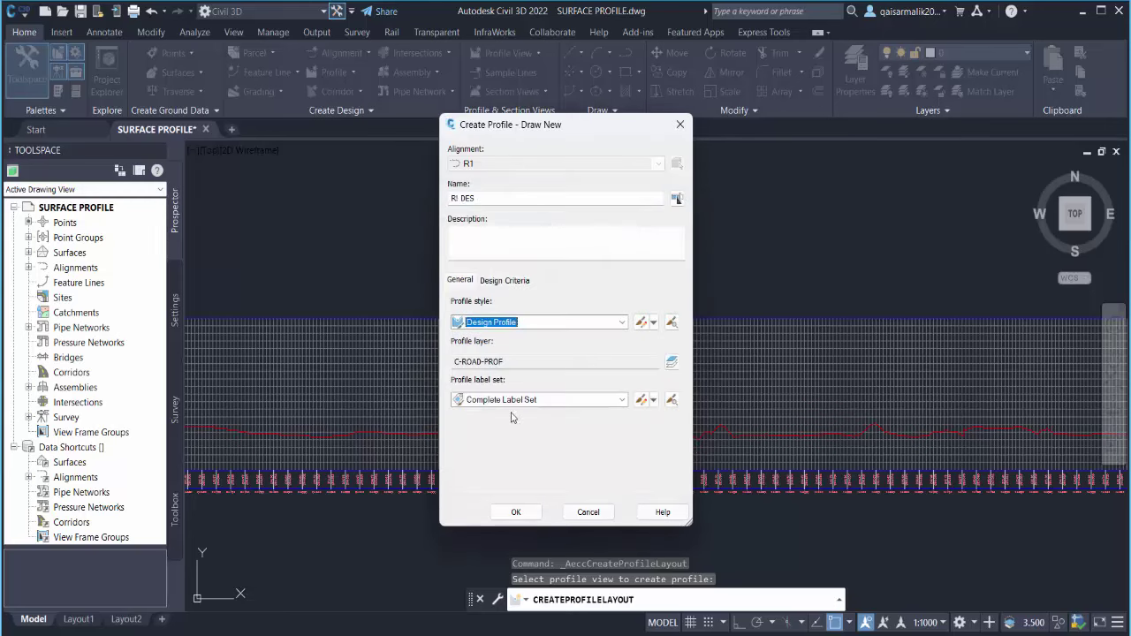
pyautogui.click(459, 281)
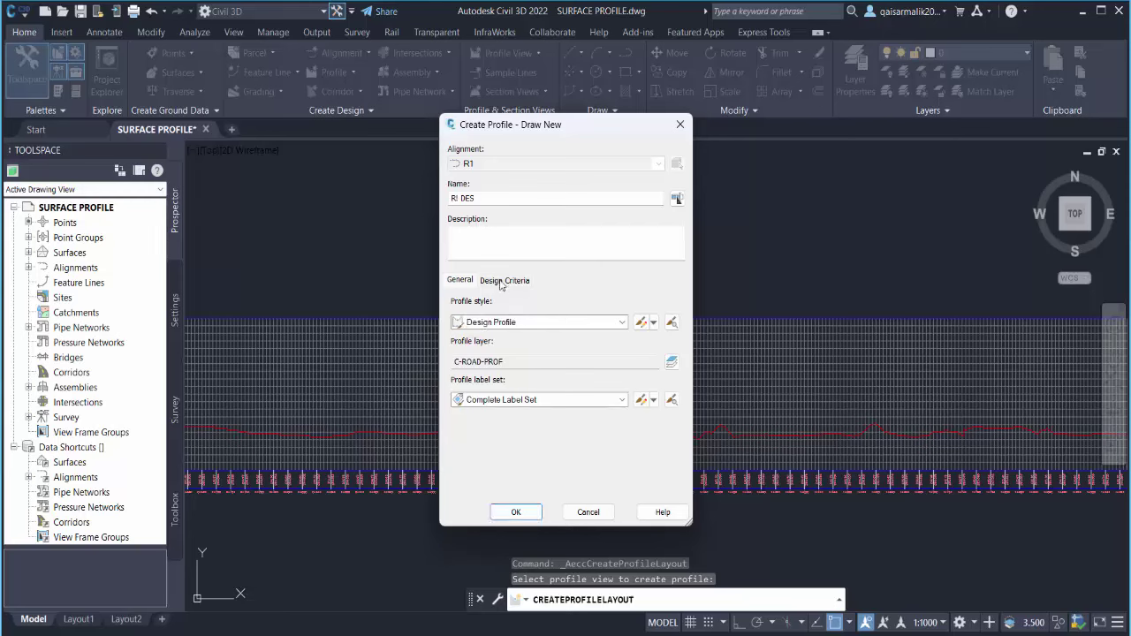
pyautogui.click(501, 282)
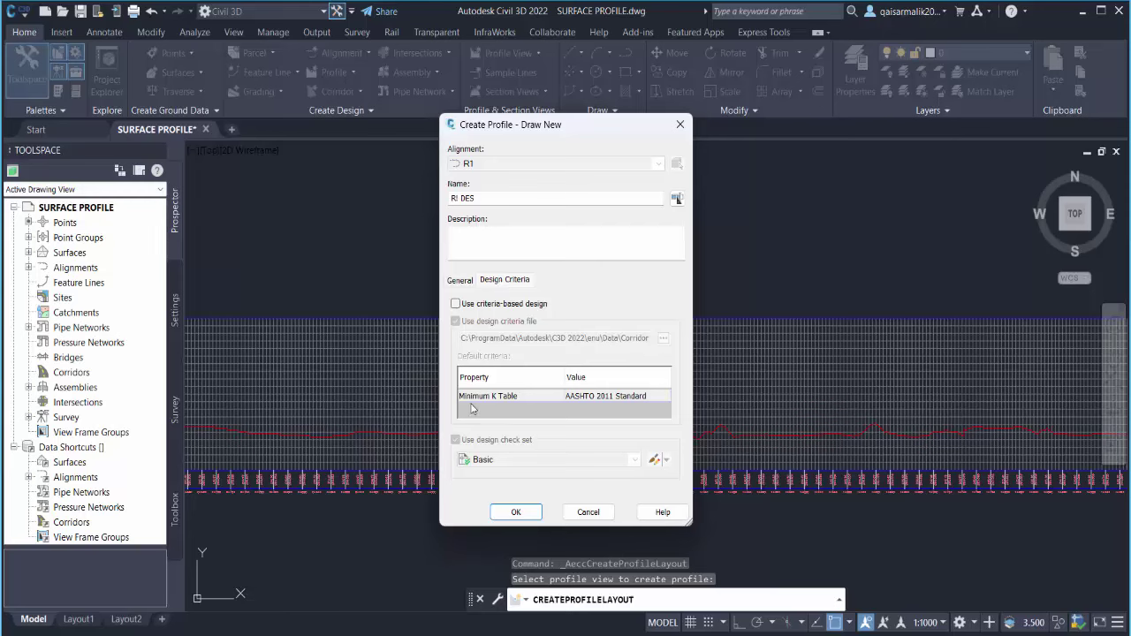
pyautogui.click(495, 304)
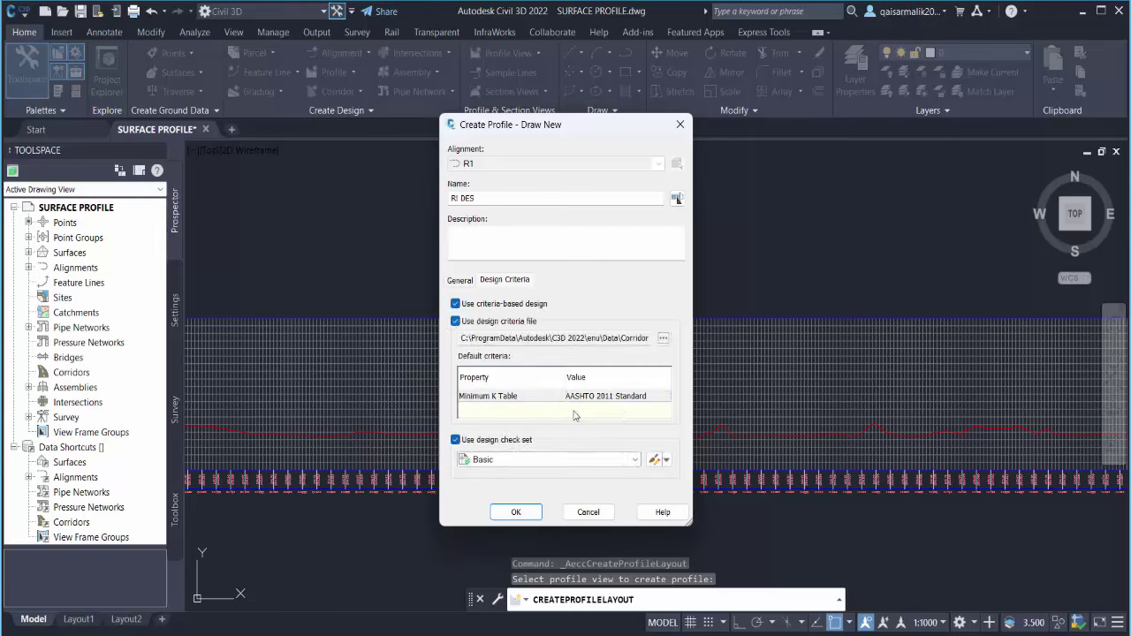
pyautogui.click(483, 308)
pyautogui.click(458, 280)
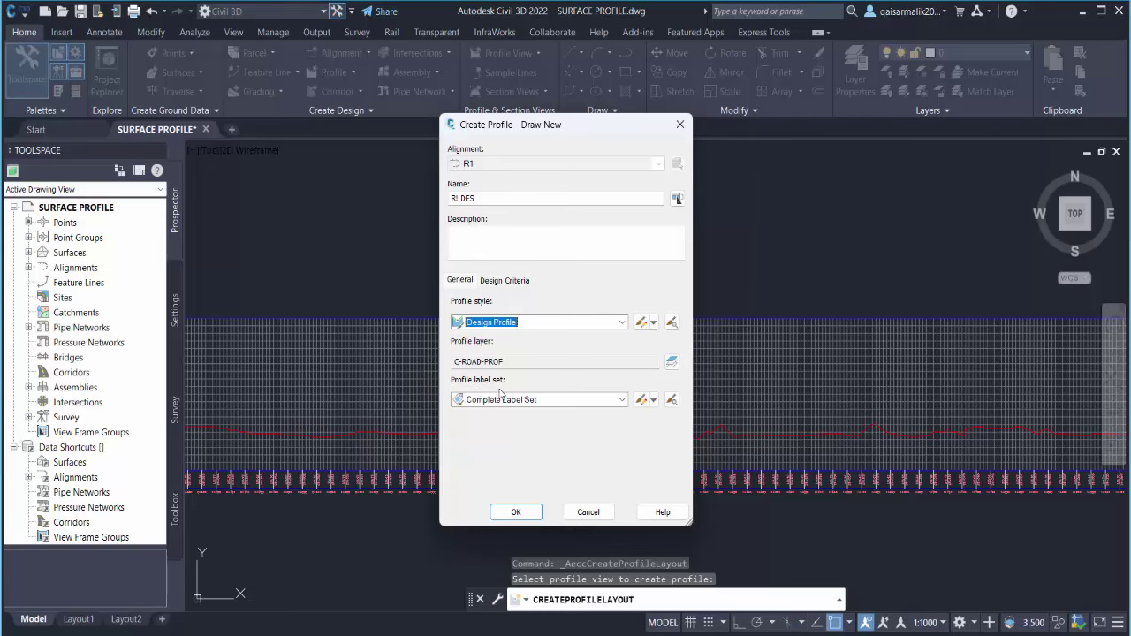
# Step: Inspect the Complete Label Set's labels and information, then preview it
pyautogui.click(646, 403)
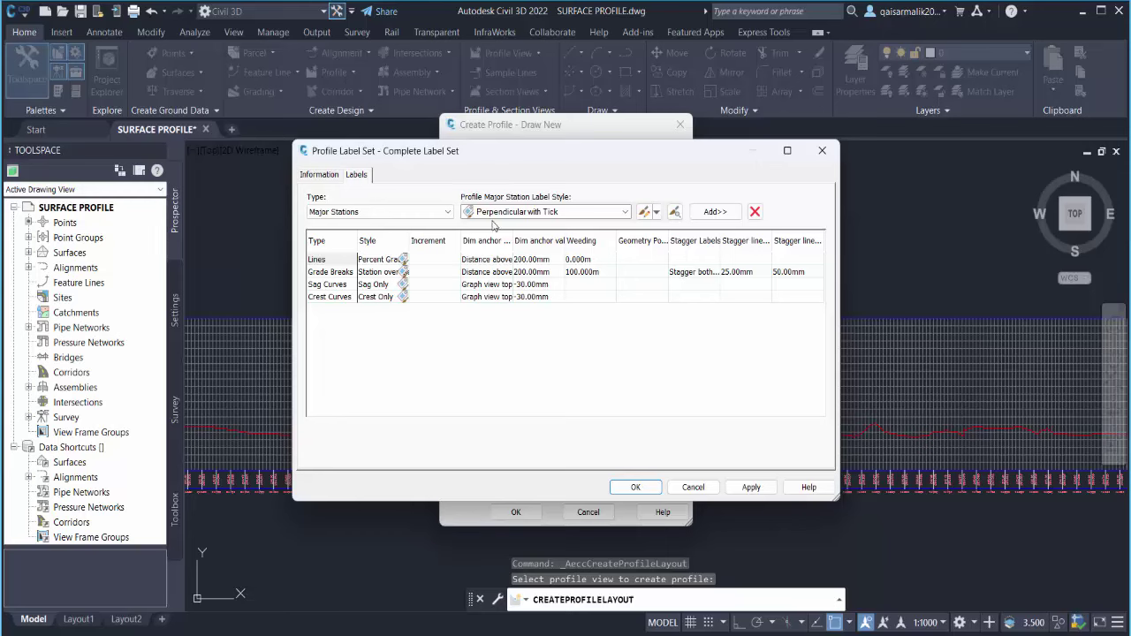
pyautogui.click(394, 214)
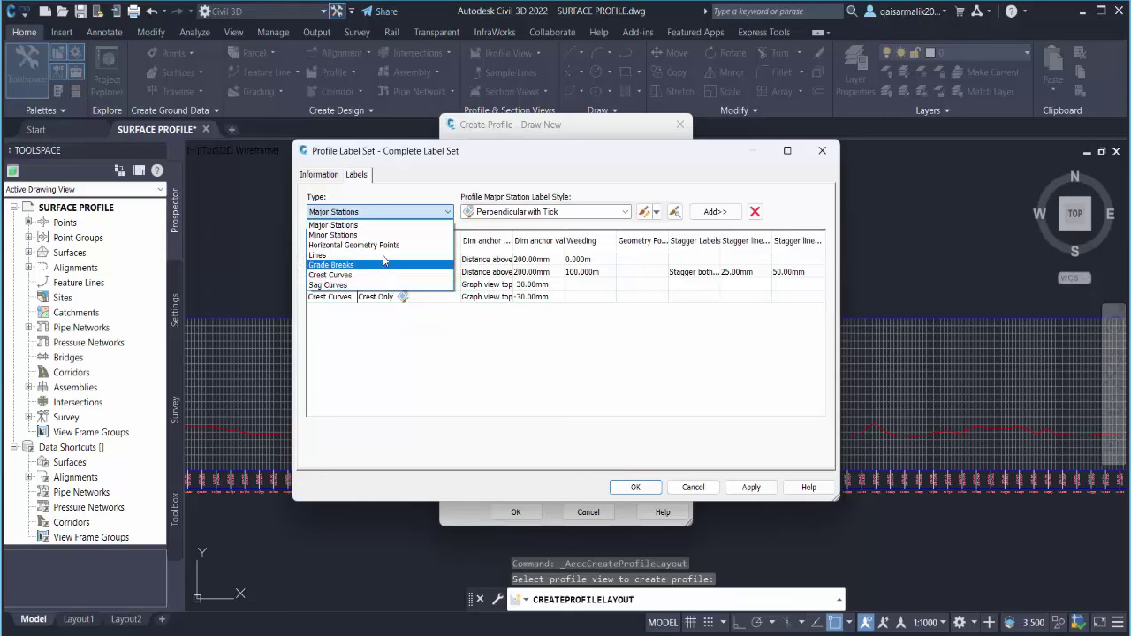
pyautogui.click(324, 180)
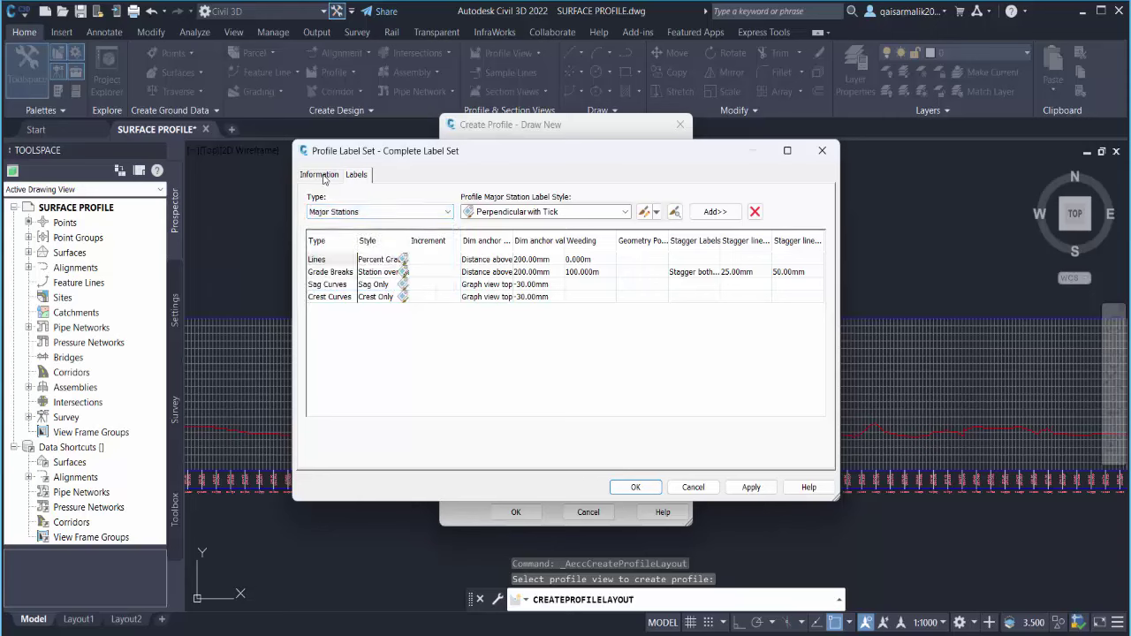
pyautogui.click(329, 177)
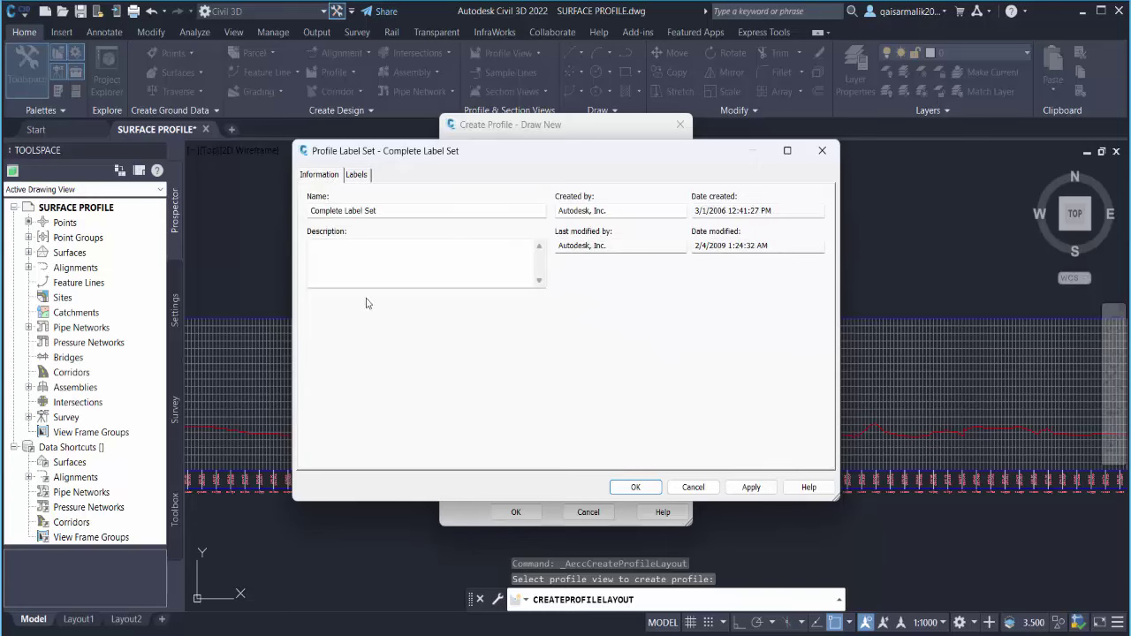
pyautogui.click(359, 175)
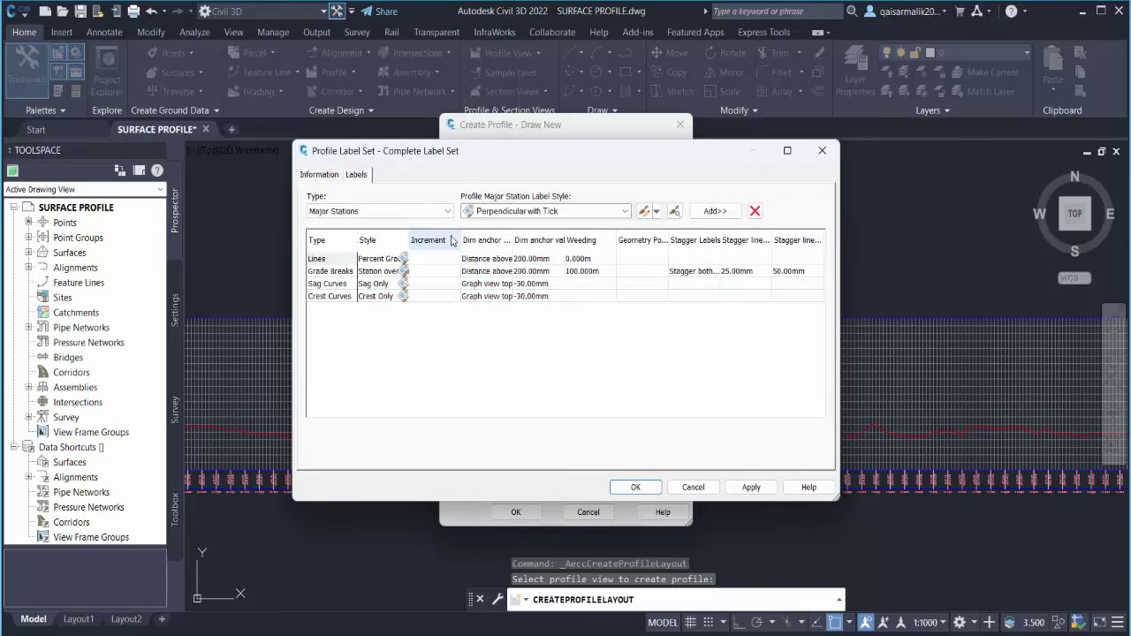
pyautogui.click(638, 487)
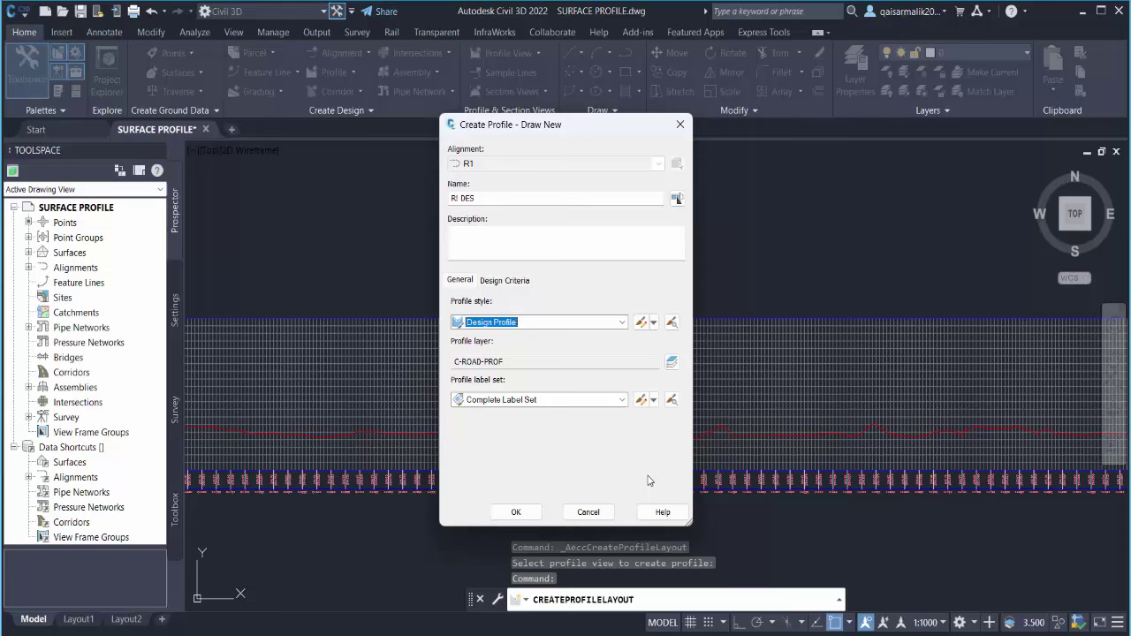
pyautogui.click(672, 402)
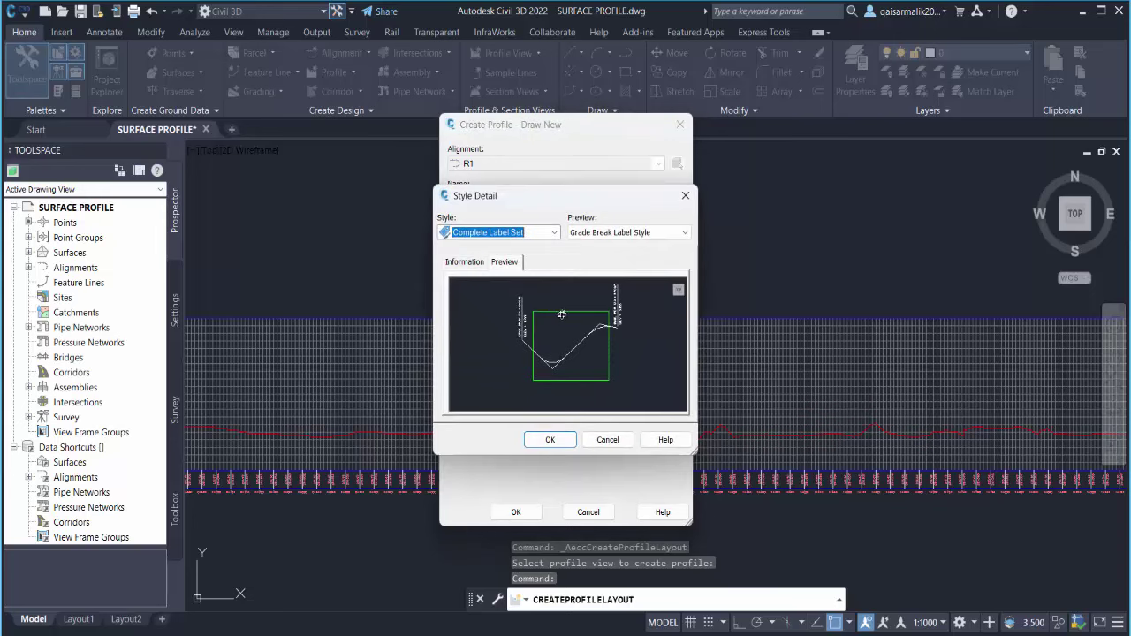
pyautogui.click(550, 439)
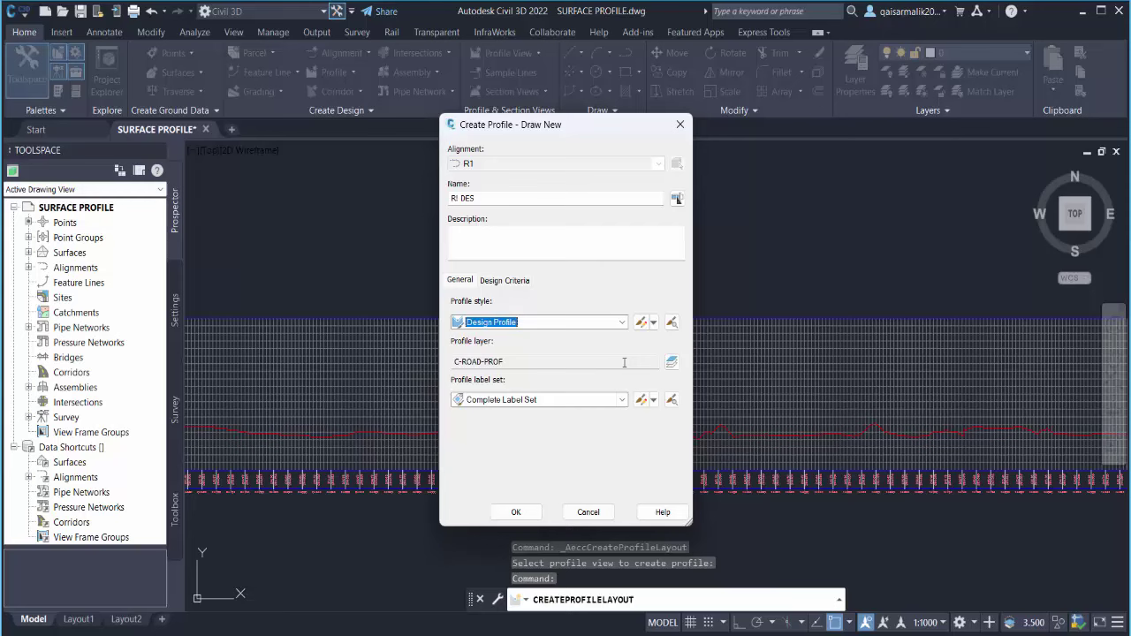
# Step: Choose Complete Label Set as the profile label set and create R1 DES
pyautogui.click(516, 400)
pyautogui.press('Up')
pyautogui.press('Up')
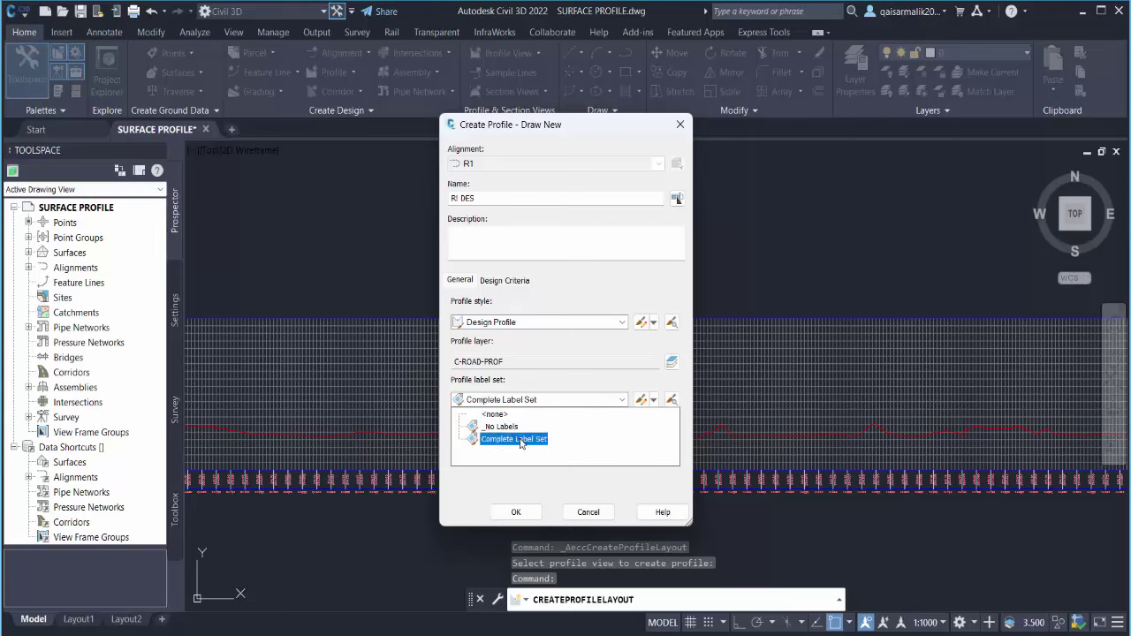
pyautogui.click(521, 440)
pyautogui.click(647, 400)
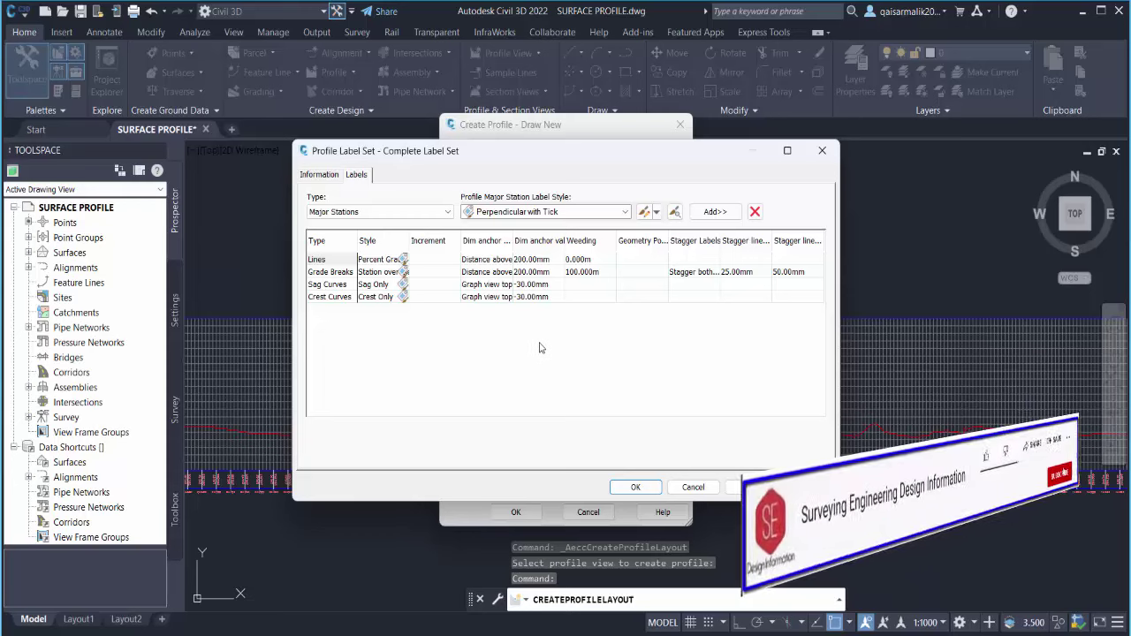
pyautogui.click(601, 484)
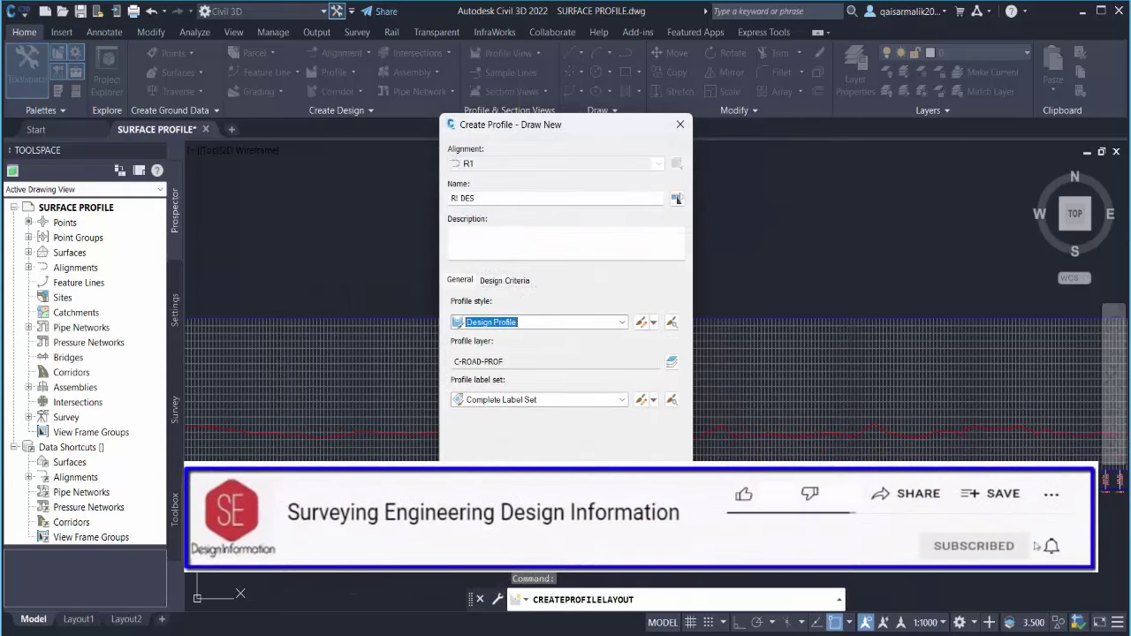
pyautogui.press('Return')
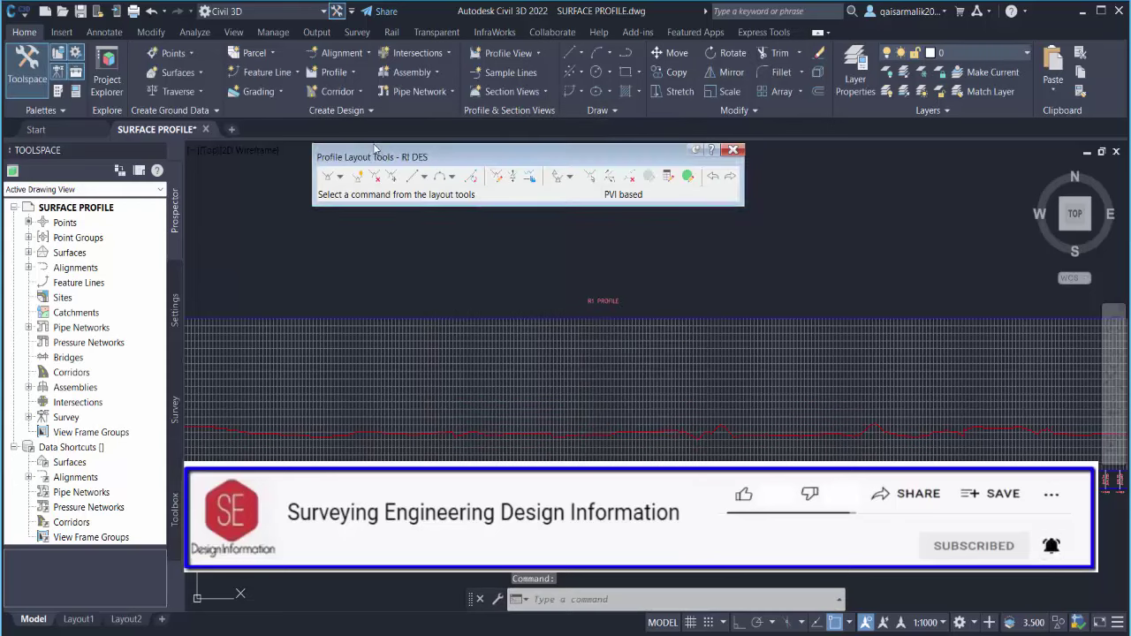
# Step: Move the Profile Layout Tools toolbar into place and show the Draw Tangents options
pyautogui.moveTo(386, 161); pyautogui.dragTo(383, 194)
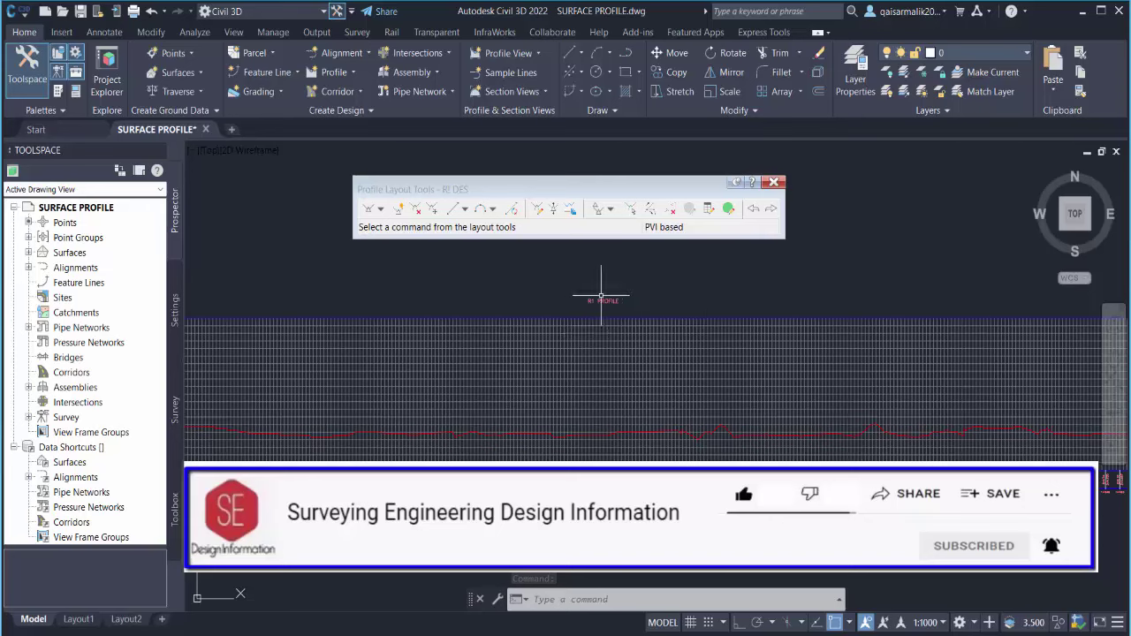
pyautogui.scroll(-3, 601, 296)
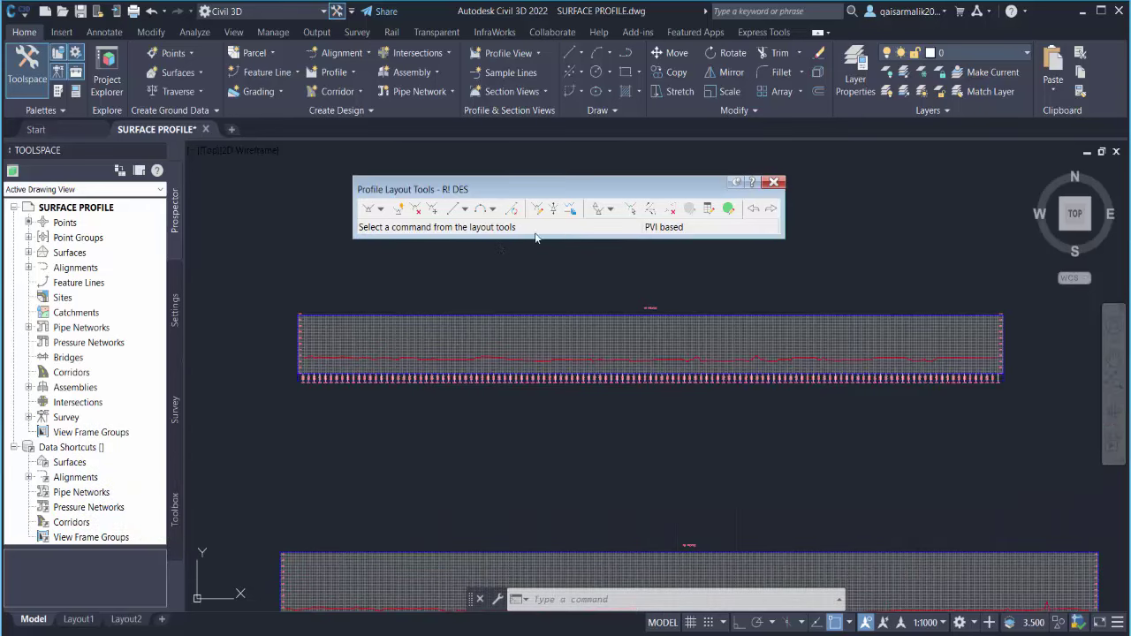
pyautogui.moveTo(598, 193); pyautogui.dragTo(503, 194)
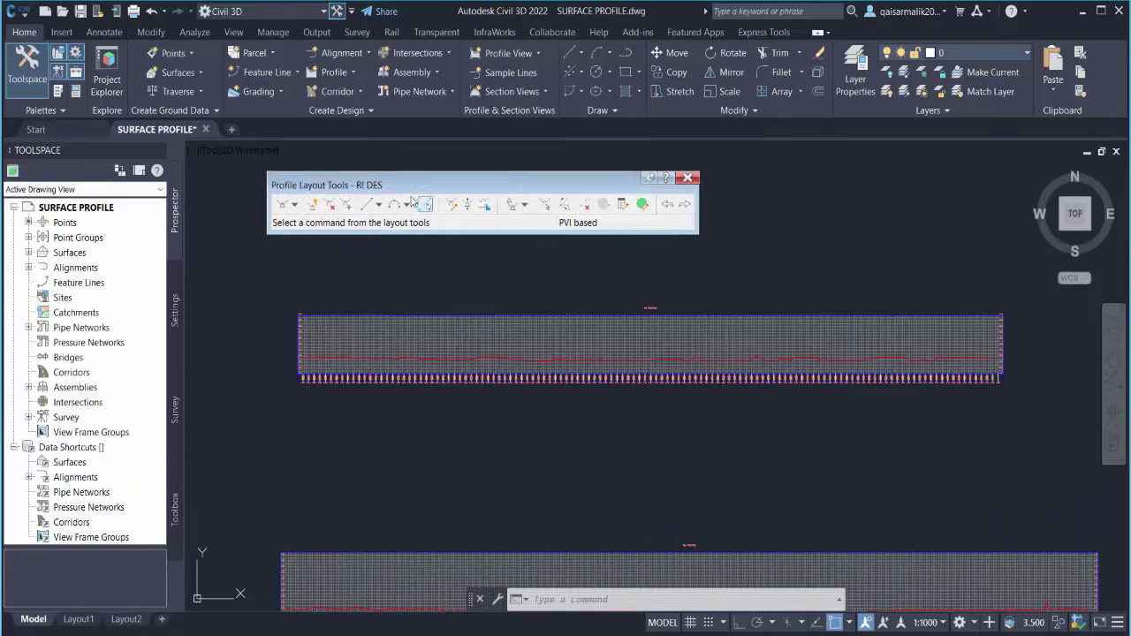
pyautogui.moveTo(389, 189); pyautogui.dragTo(300, 185)
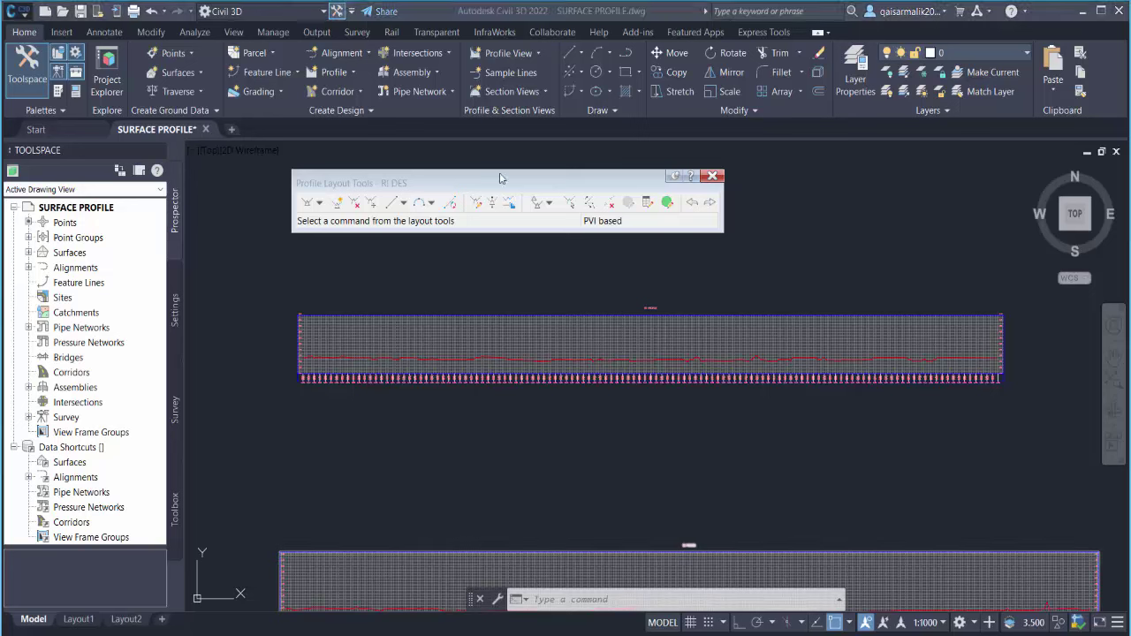
pyautogui.moveTo(442, 183); pyautogui.dragTo(436, 186)
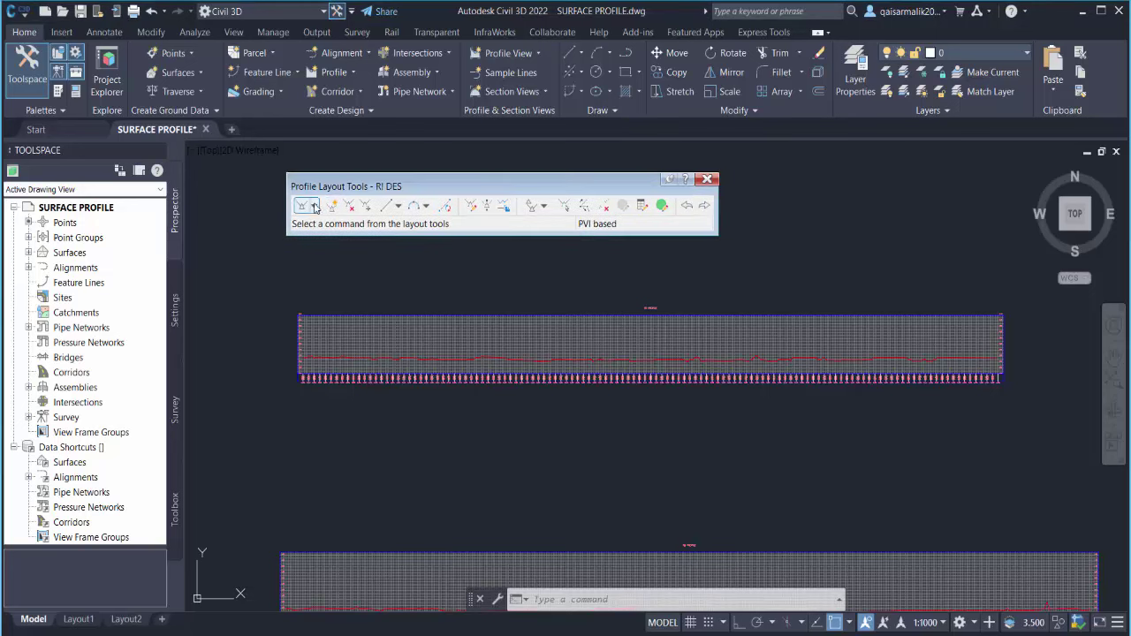
pyautogui.click(314, 207)
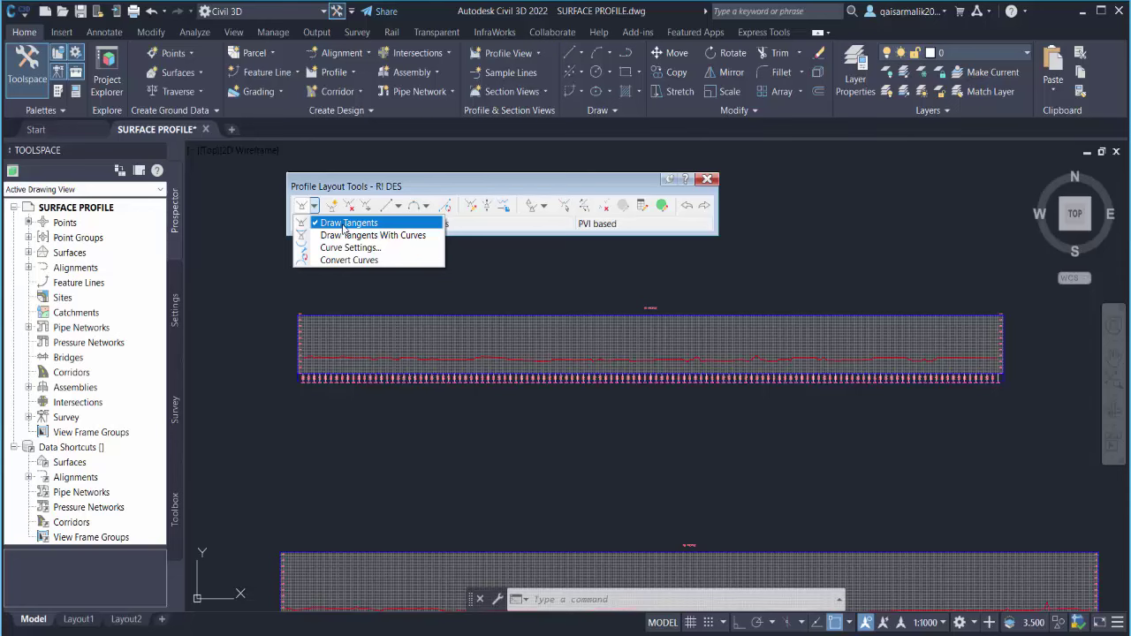
# Step: Start Draw Tangents without curves and place the profile's start point
pyautogui.click(344, 224)
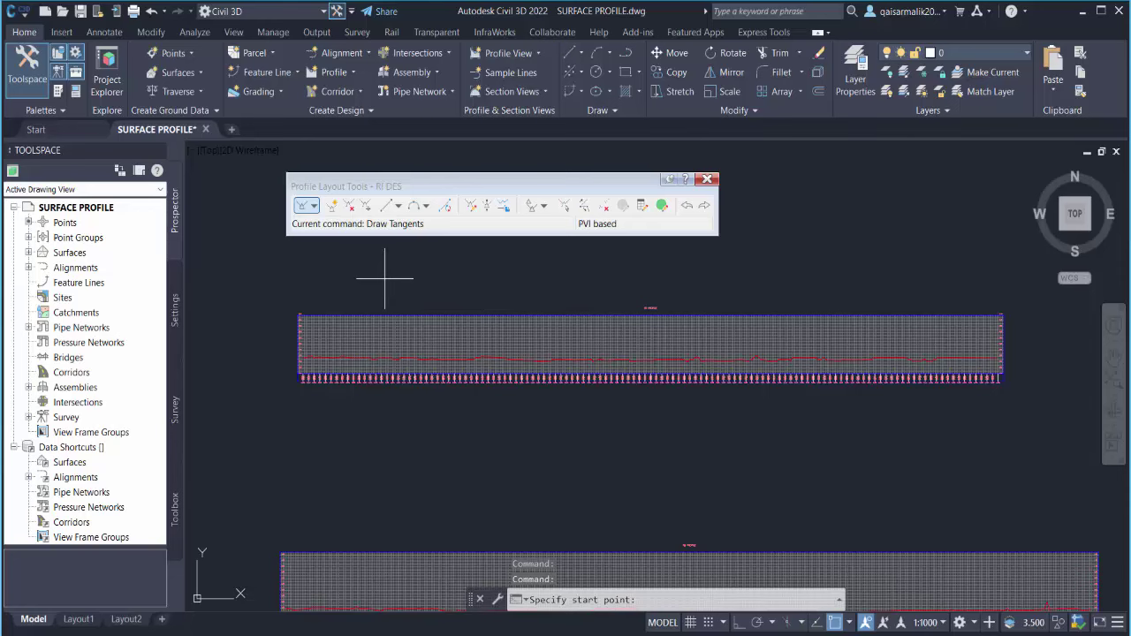
pyautogui.scroll(2, 316, 315)
pyautogui.scroll(2, 318, 353)
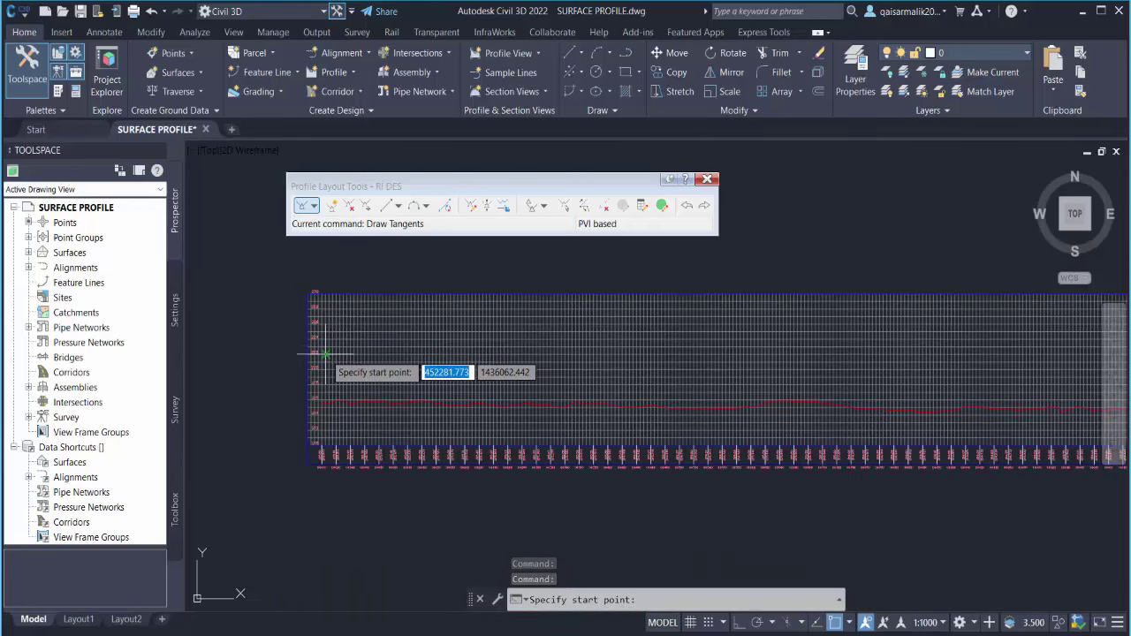
pyautogui.scroll(3, 318, 367)
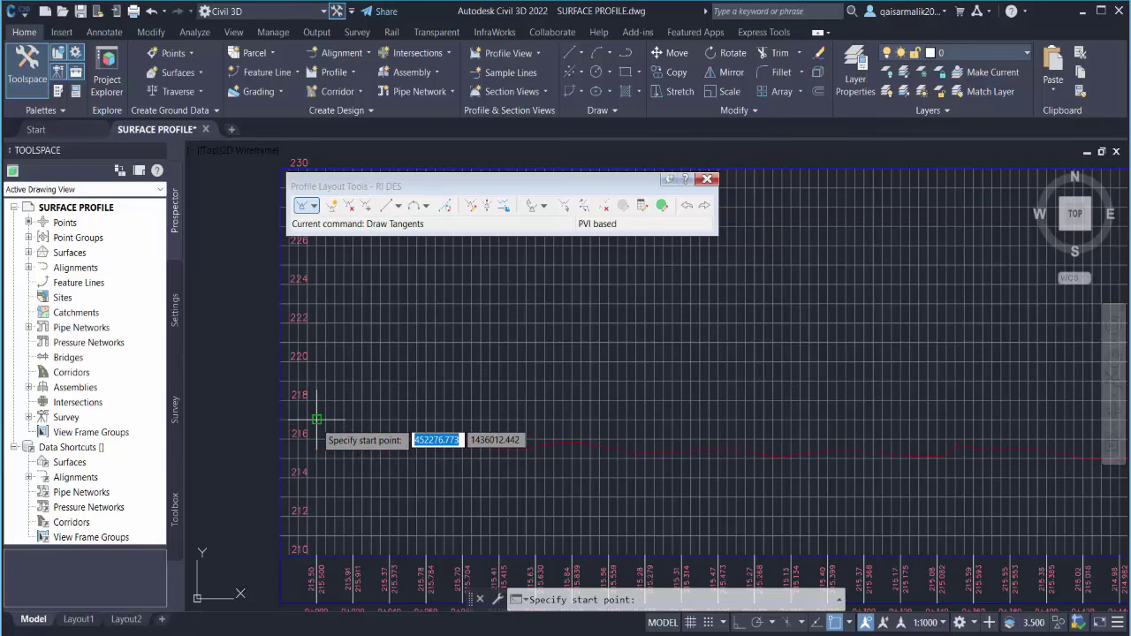
pyautogui.click(316, 438)
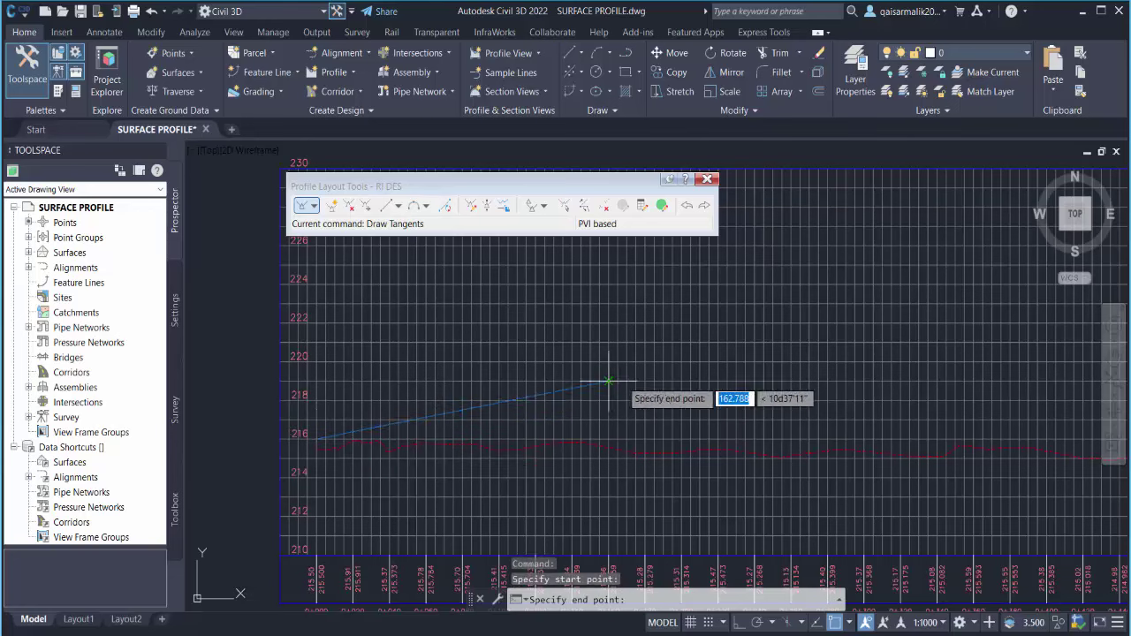
pyautogui.scroll(-2, 707, 379)
pyautogui.scroll(-2, 731, 379)
pyautogui.scroll(-2, 619, 394)
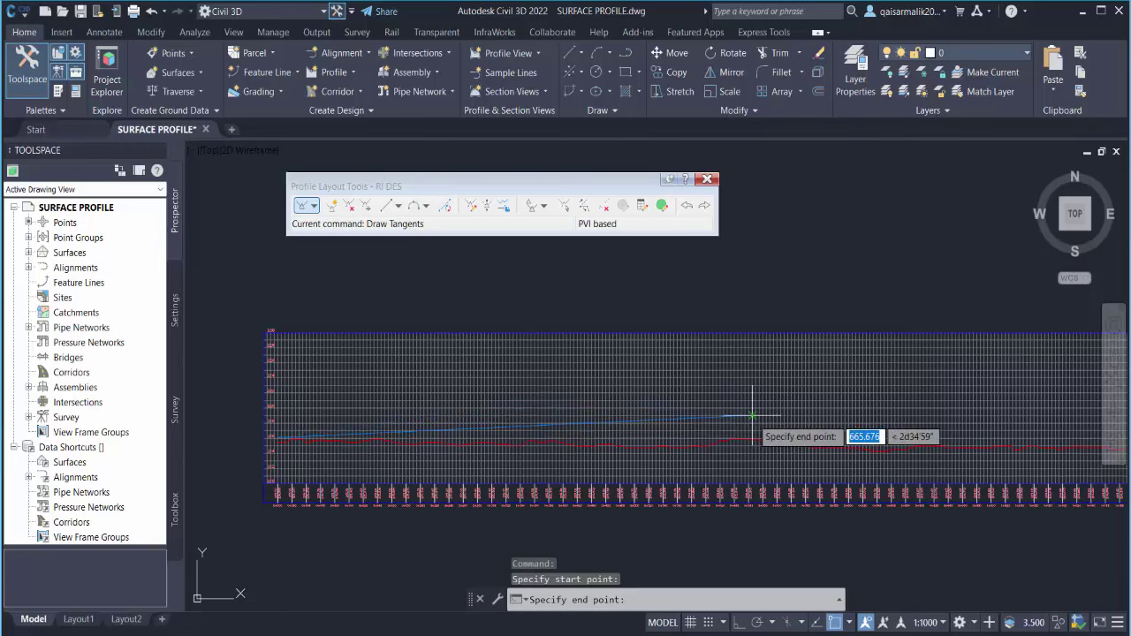
pyautogui.scroll(2, 764, 431)
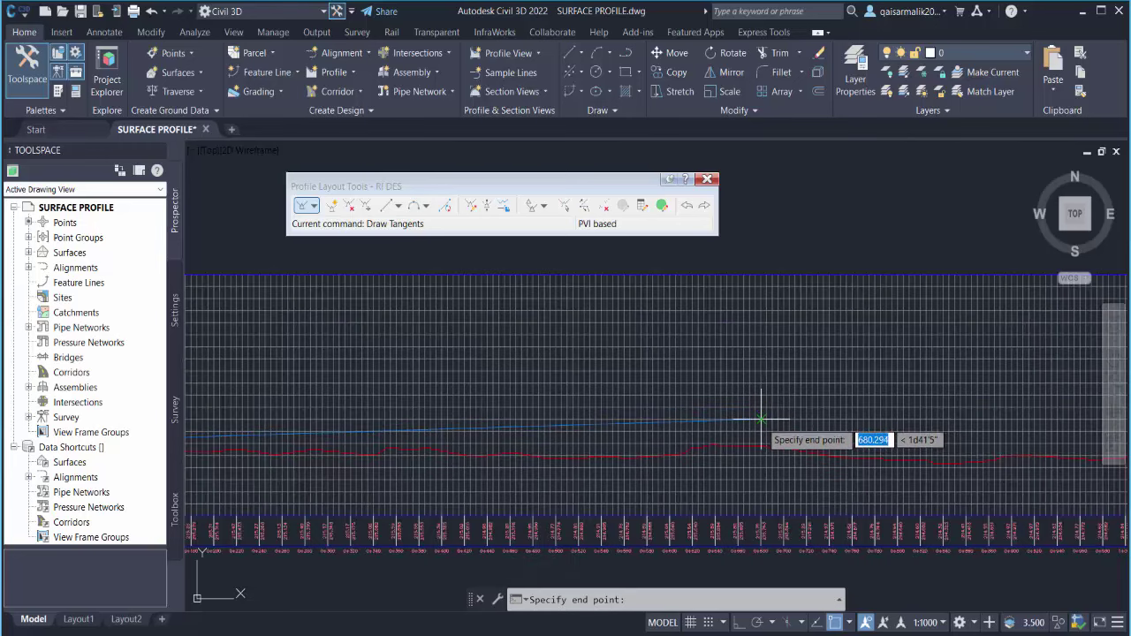
pyautogui.scroll(2, 762, 433)
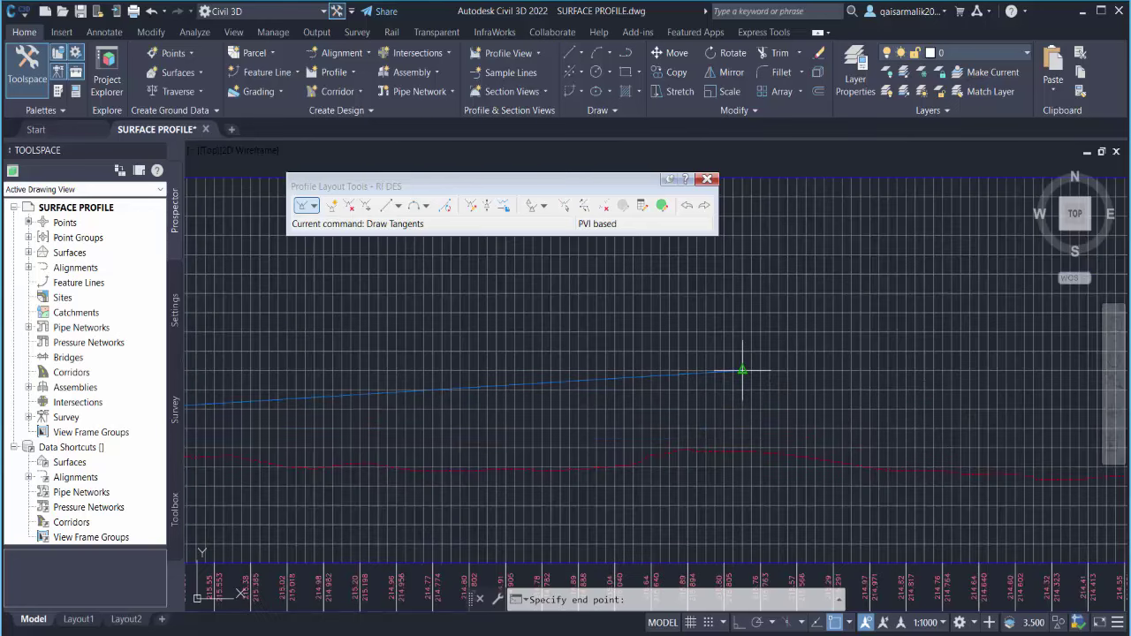
# Step: Place successive PVIs along the grid through to the end point, then finish
pyautogui.click(742, 371)
pyautogui.scroll(-3, 561, 400)
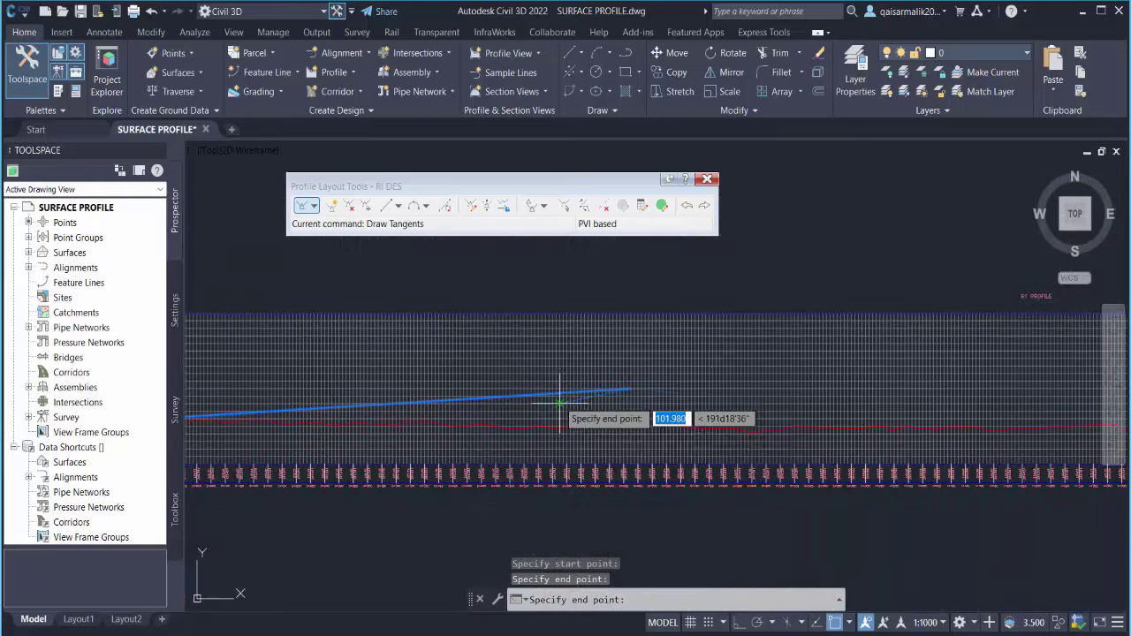
pyautogui.scroll(-1, 783, 399)
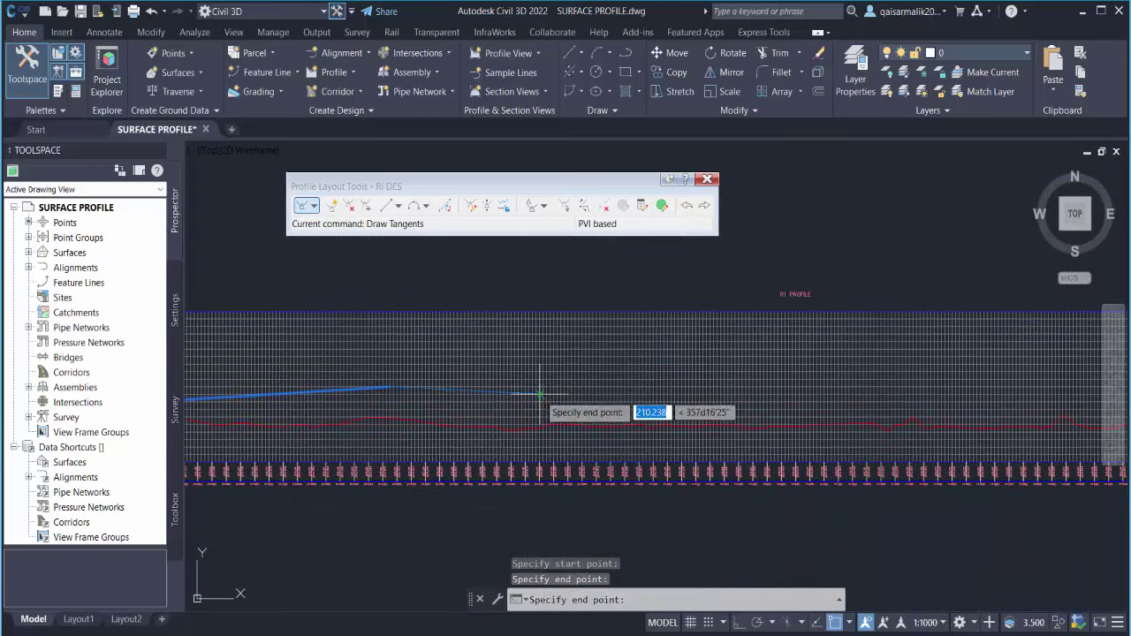
pyautogui.click(864, 408)
pyautogui.moveTo(910, 397); pyautogui.dragTo(561, 397, button='middle')
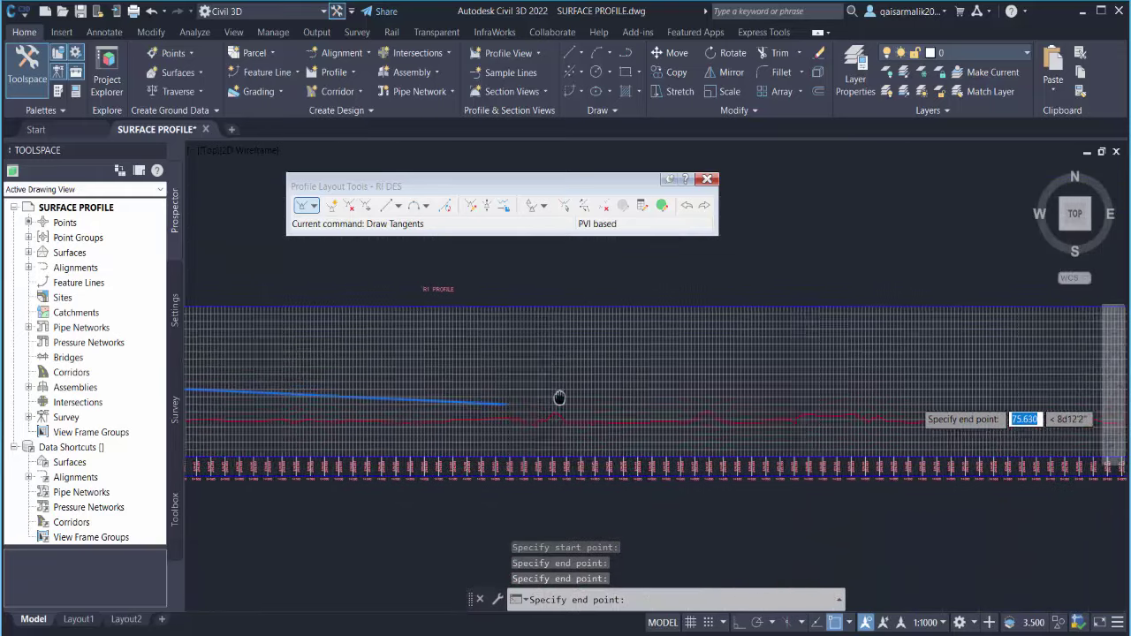
pyautogui.click(1014, 396)
pyautogui.moveTo(1013, 397); pyautogui.dragTo(767, 397, button='middle')
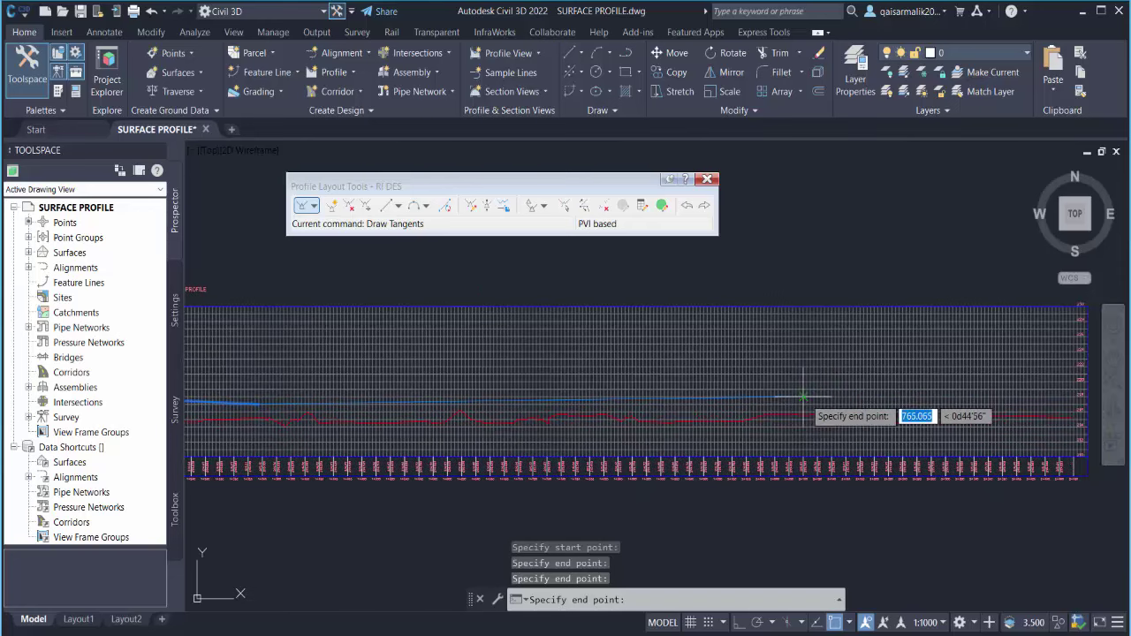
pyautogui.scroll(4, 919, 392)
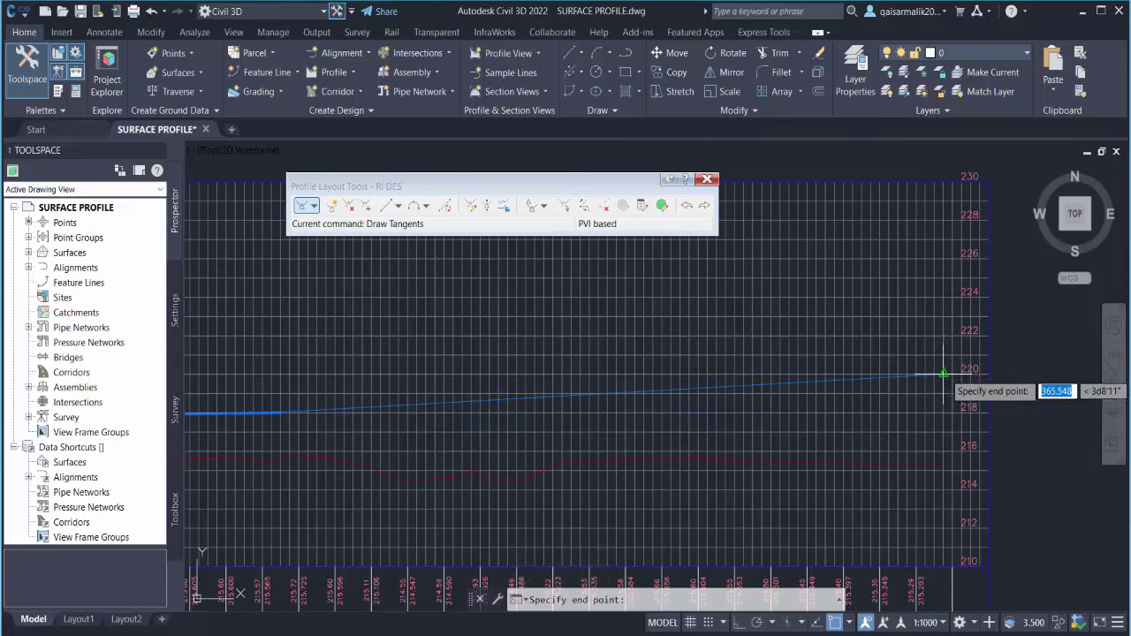
pyautogui.click(944, 375)
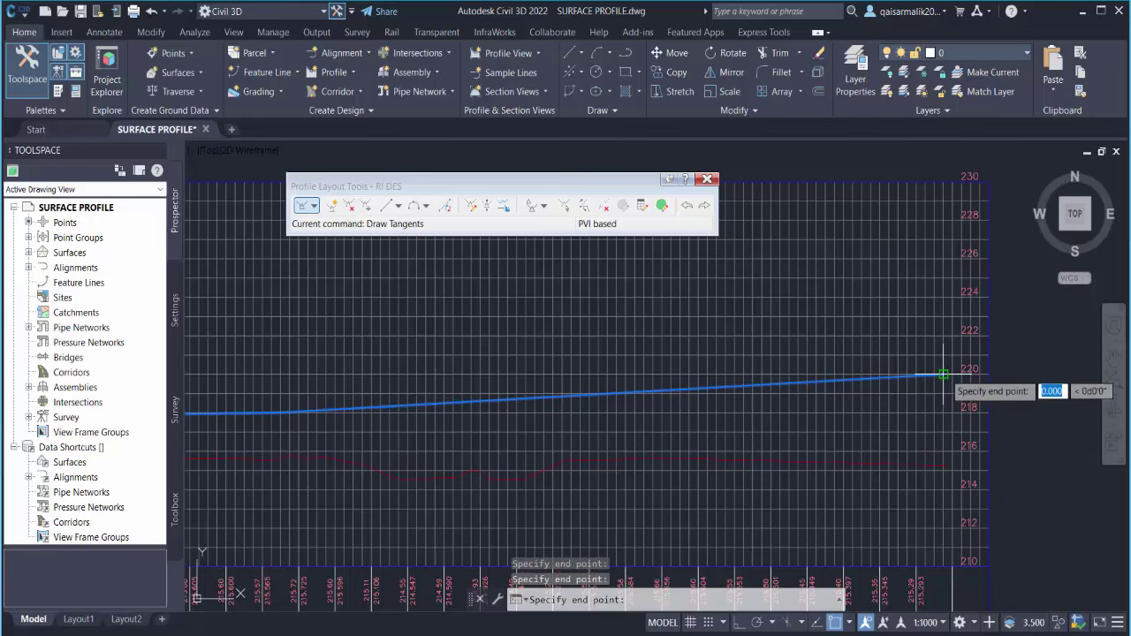
pyautogui.scroll(-5, 942, 385)
pyautogui.moveTo(936, 389); pyautogui.dragTo(829, 419, button='middle')
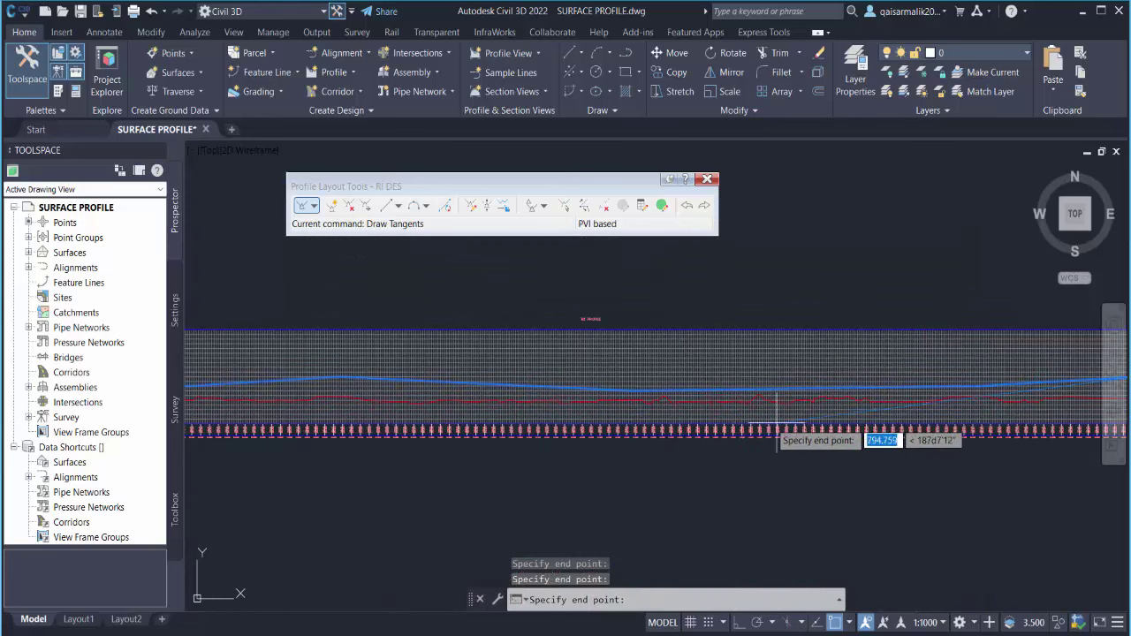
pyautogui.scroll(-2, 531, 460)
pyautogui.press('Return')
pyautogui.scroll(5, 534, 404)
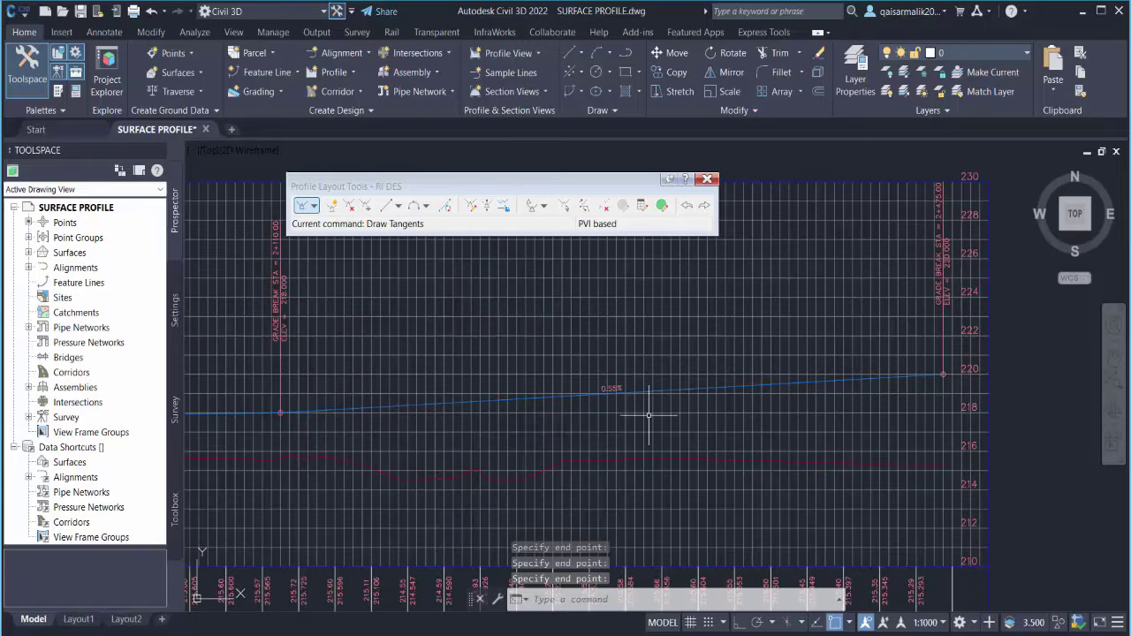
pyautogui.moveTo(924, 412)
pyautogui.mouseDown(button='middle')
pyautogui.moveTo(604, 445)
pyautogui.moveTo(760, 457)
pyautogui.moveTo(586, 431)
pyautogui.moveTo(1026, 442)
pyautogui.mouseUp(button='middle')
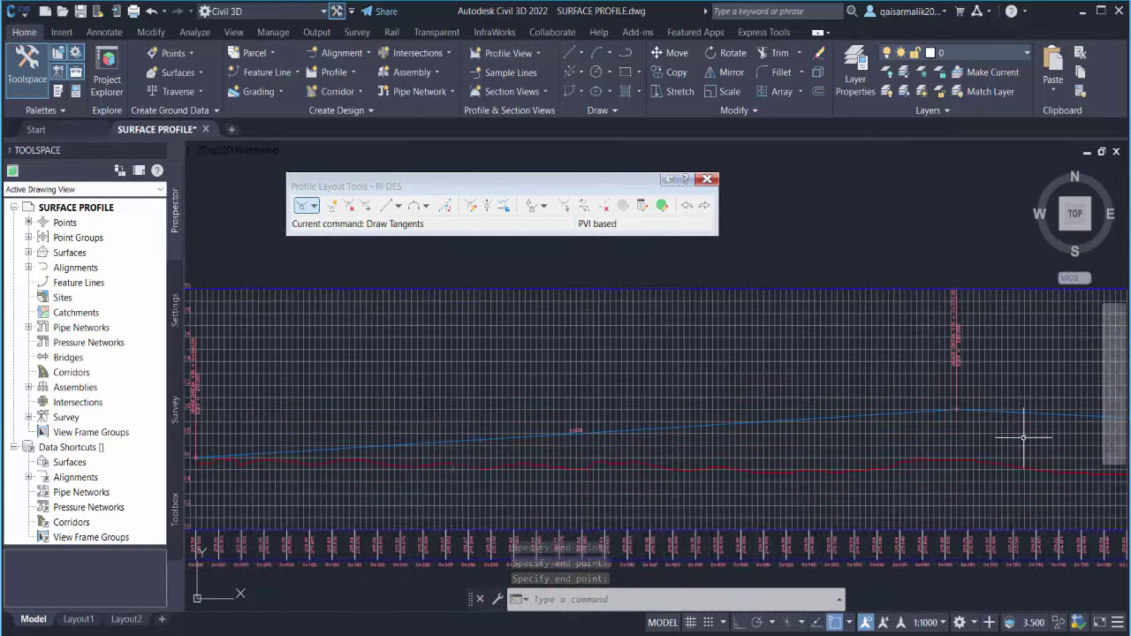
pyautogui.moveTo(342, 400); pyautogui.dragTo(530, 396, button='middle')
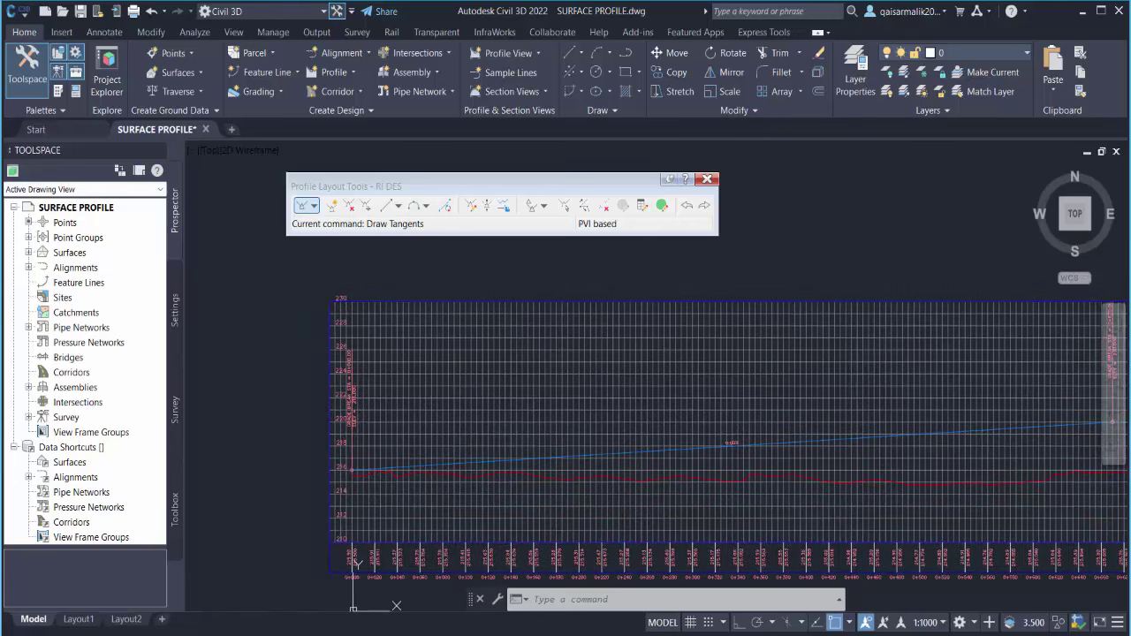
pyautogui.scroll(3, 327, 499)
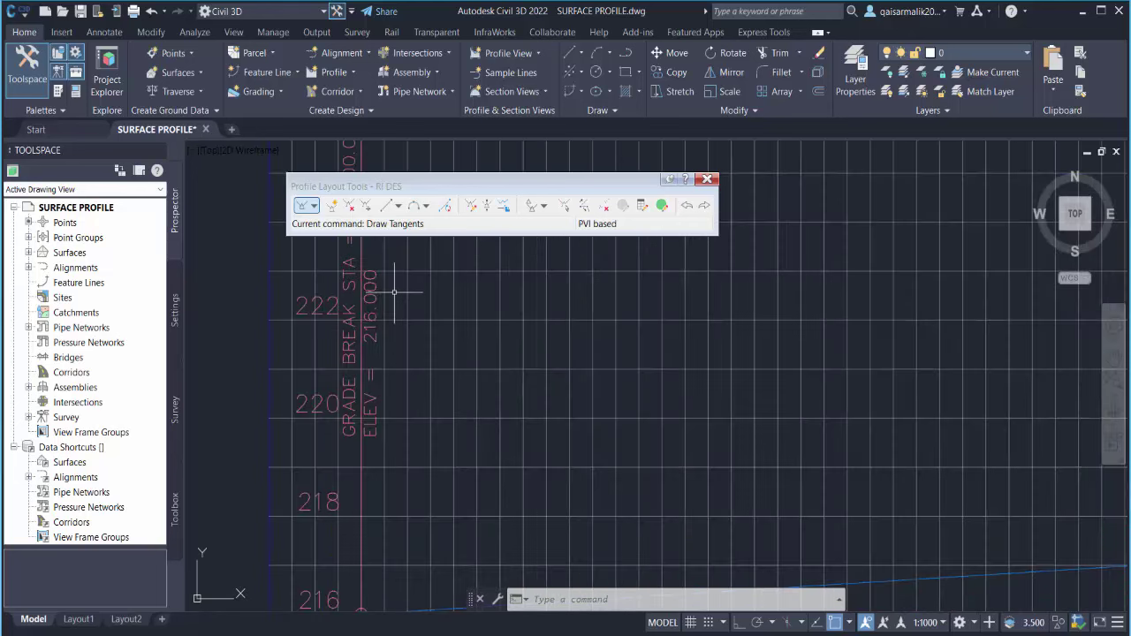
pyautogui.moveTo(375, 341); pyautogui.dragTo(373, 355, button='middle')
pyautogui.scroll(-2, 434, 409)
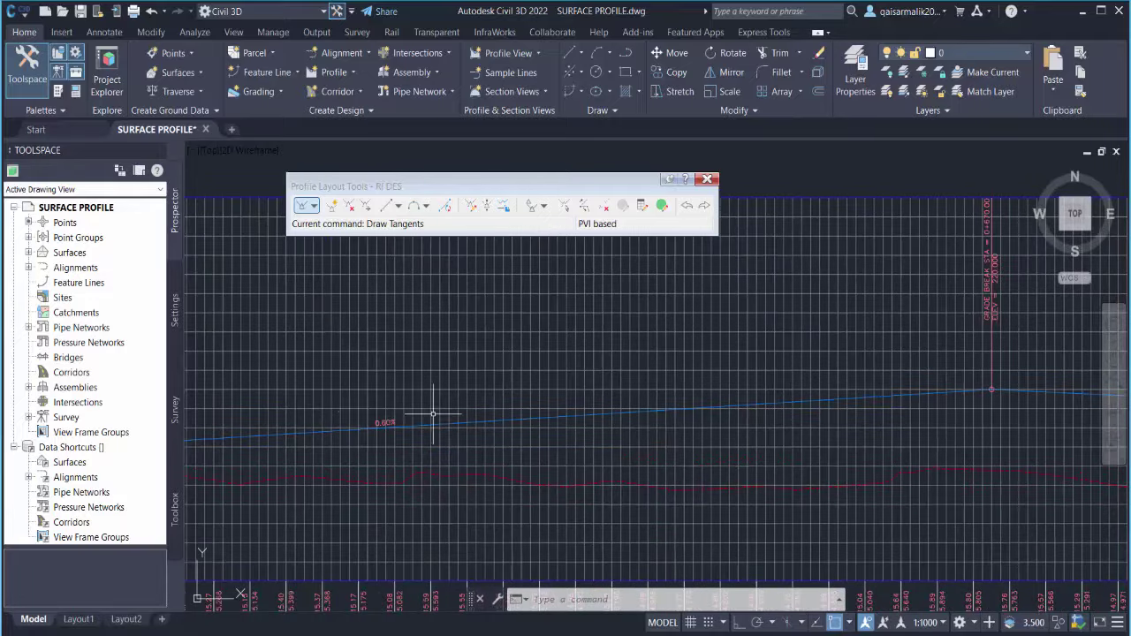
pyautogui.scroll(3, 446, 402)
pyautogui.scroll(2, 409, 457)
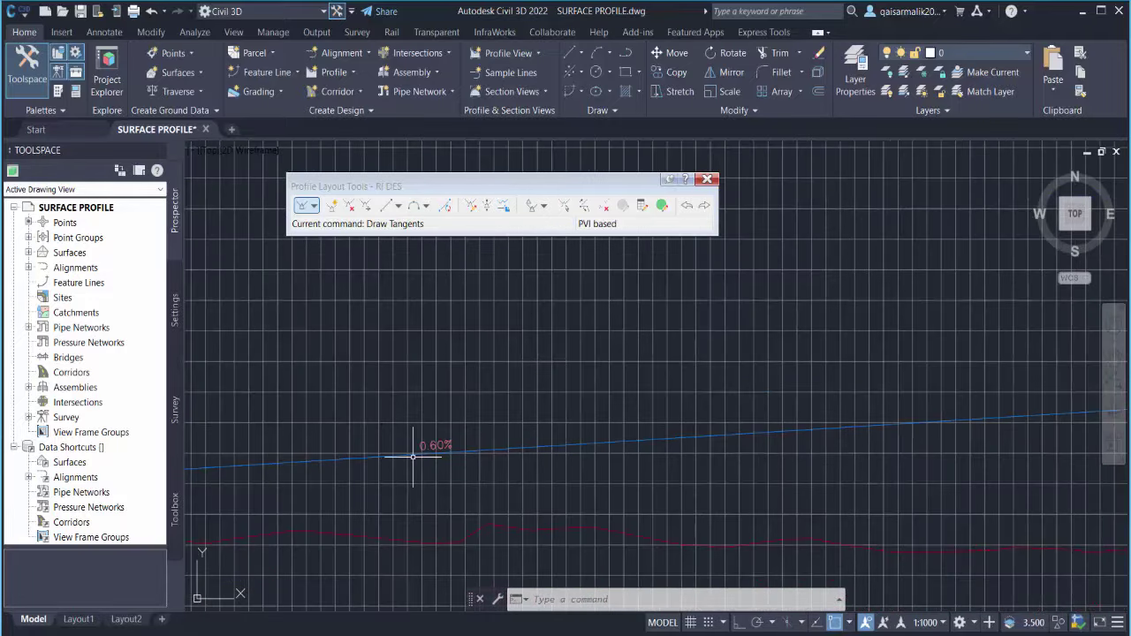
pyautogui.scroll(-3, 413, 457)
pyautogui.scroll(3, 467, 513)
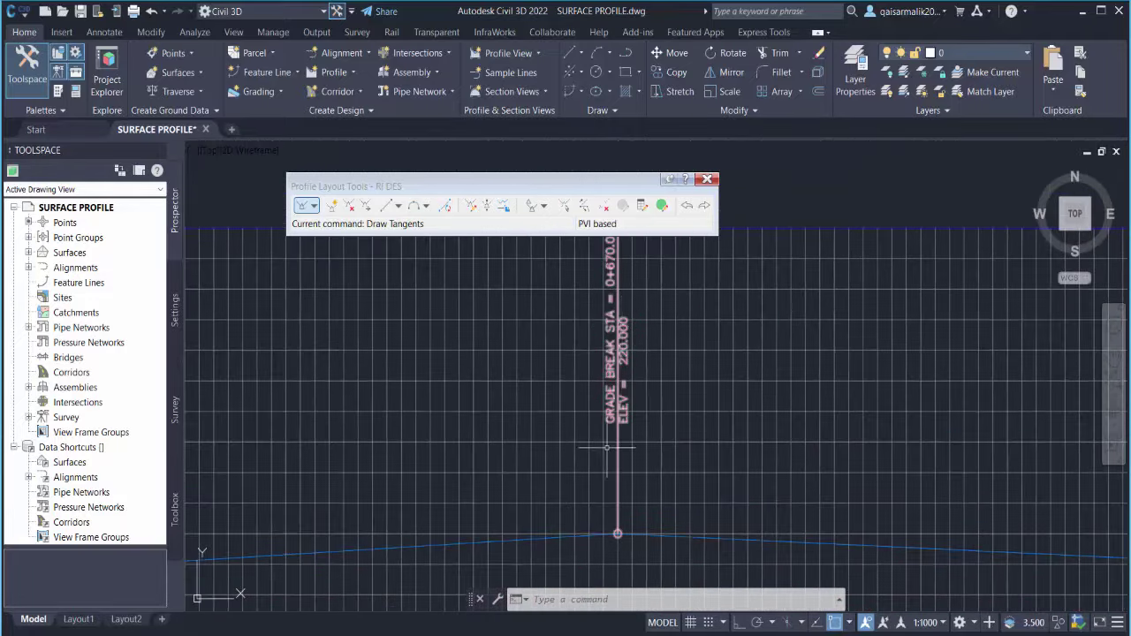
pyautogui.scroll(-2, 607, 448)
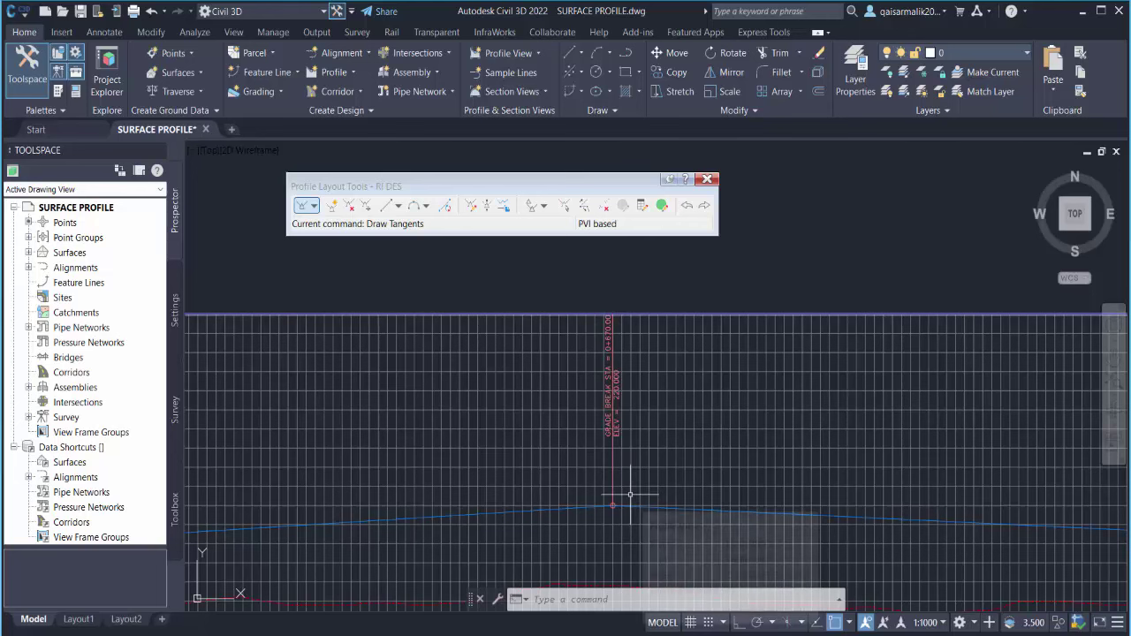
pyautogui.moveTo(840, 469); pyautogui.dragTo(646, 437, button='middle')
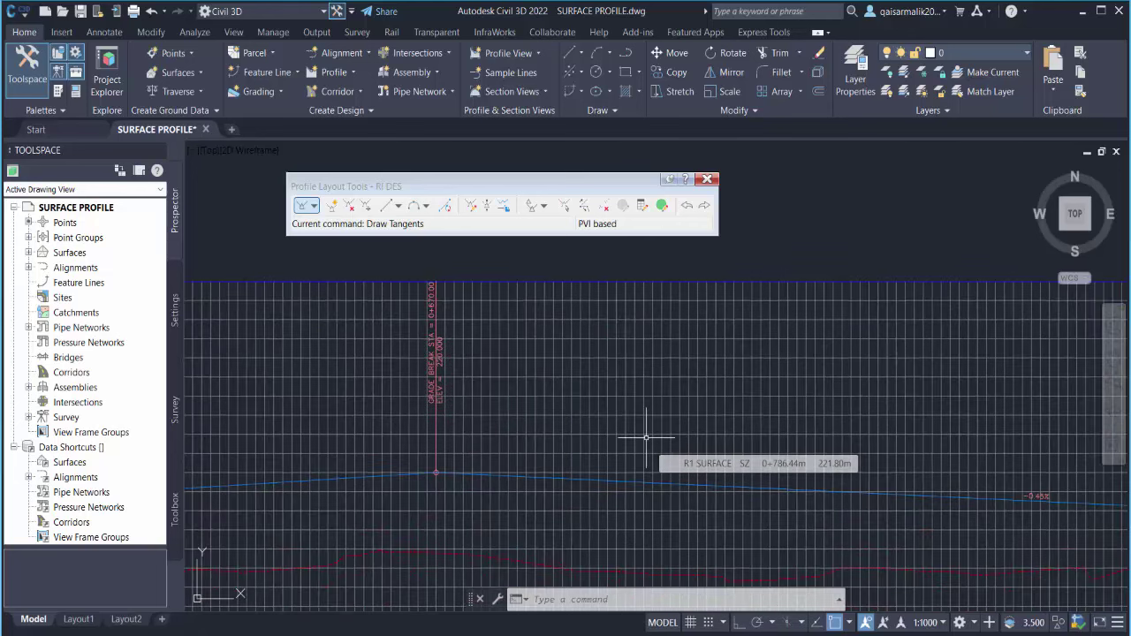
pyautogui.moveTo(646, 437)
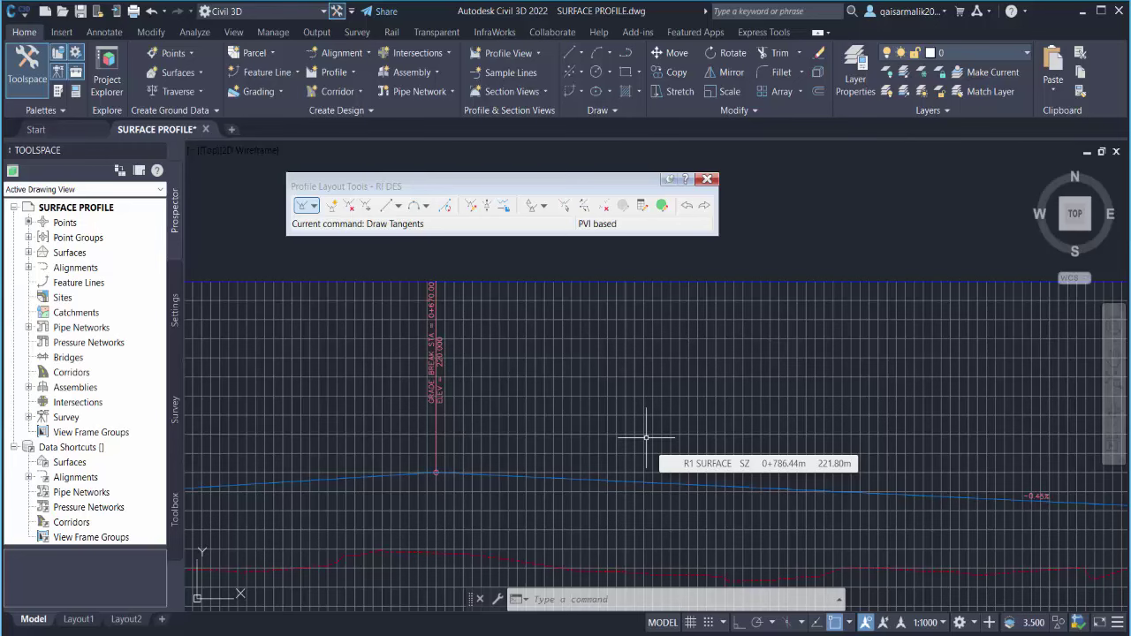
pyautogui.scroll(-2, 399, 384)
pyautogui.scroll(2, 588, 454)
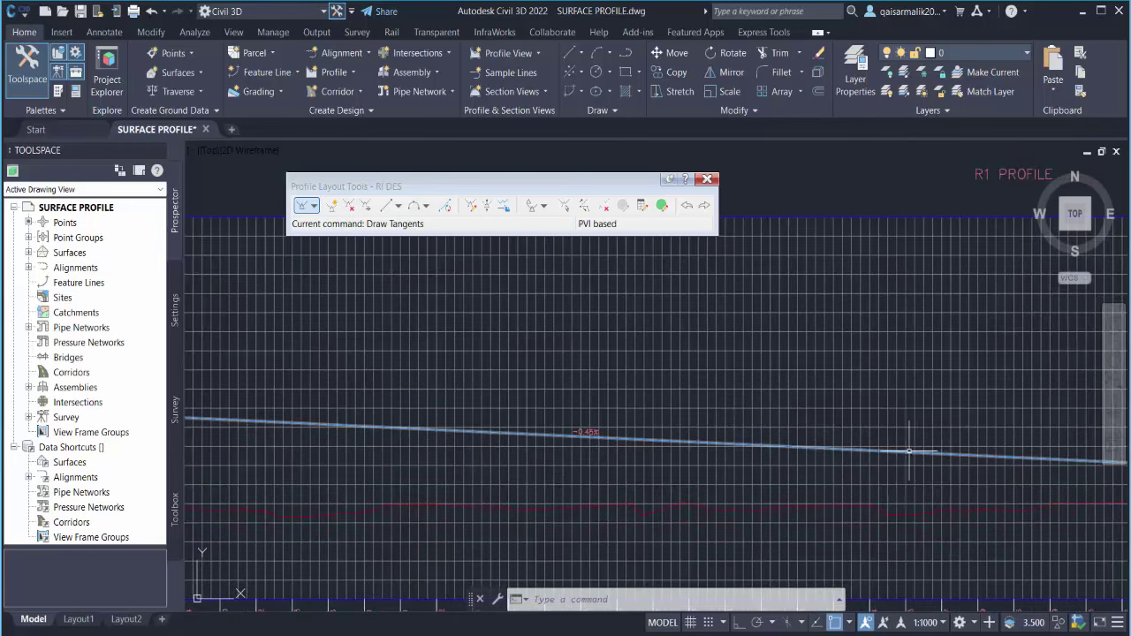
pyautogui.moveTo(777, 442); pyautogui.dragTo(230, 433, button='middle')
pyautogui.scroll(-2, 637, 397)
pyautogui.scroll(-1, 677, 383)
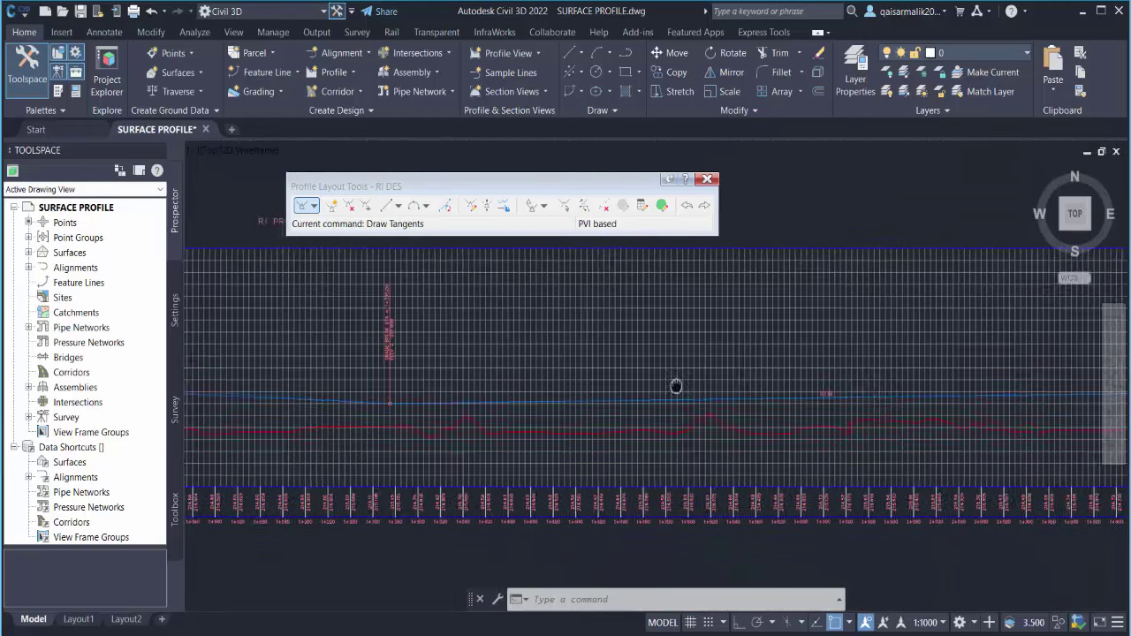
pyautogui.scroll(-1, 677, 383)
pyautogui.scroll(-1, 796, 429)
pyautogui.moveTo(993, 386); pyautogui.dragTo(653, 403, button='middle')
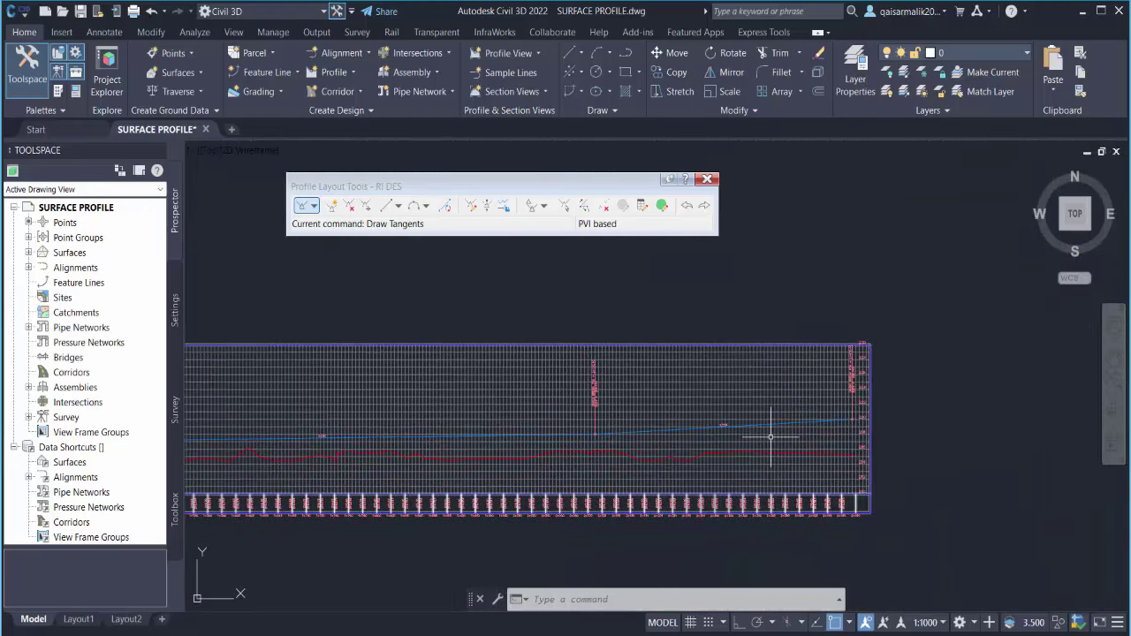
pyautogui.moveTo(576, 457); pyautogui.dragTo(904, 442, button='middle')
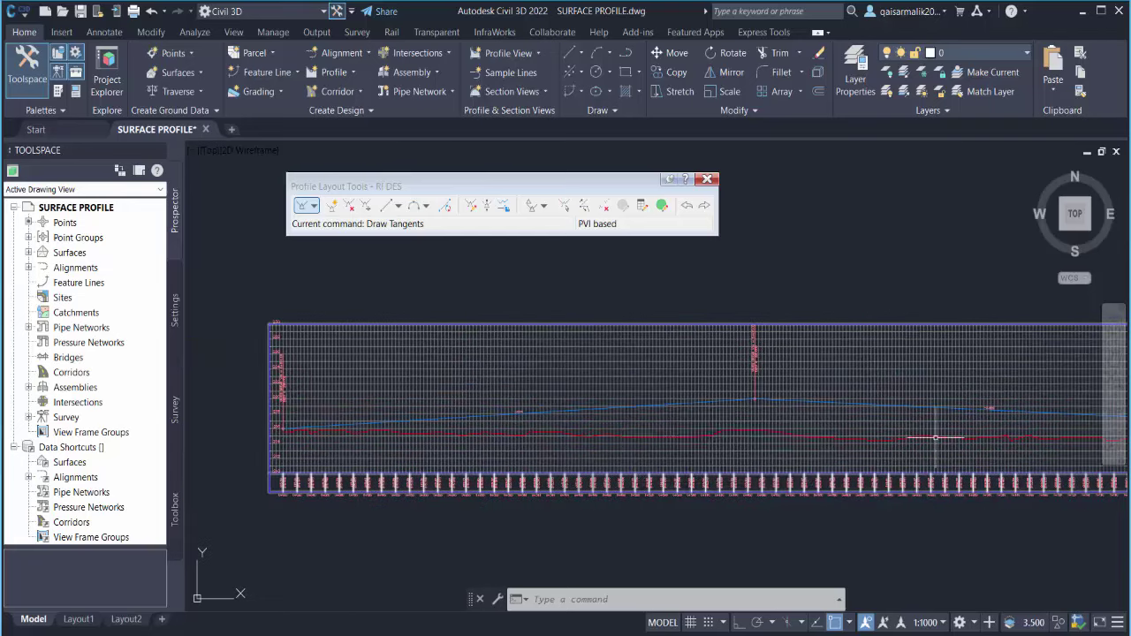
pyautogui.moveTo(940, 421)
pyautogui.mouseDown(button='middle')
pyautogui.moveTo(618, 469)
pyautogui.moveTo(526, 469)
pyautogui.mouseUp(button='middle')
pyautogui.moveTo(917, 472); pyautogui.dragTo(487, 450, button='middle')
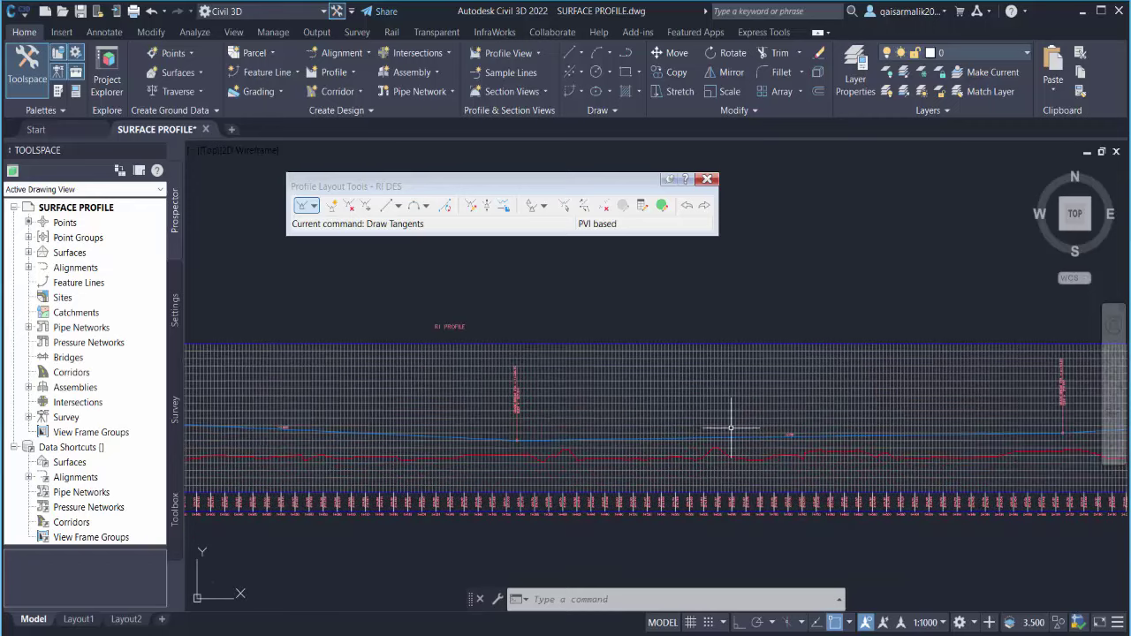
pyautogui.moveTo(807, 424)
pyautogui.mouseDown(button='middle')
pyautogui.moveTo(630, 409)
pyautogui.moveTo(864, 466)
pyautogui.mouseUp(button='middle')
pyautogui.scroll(2, 695, 399)
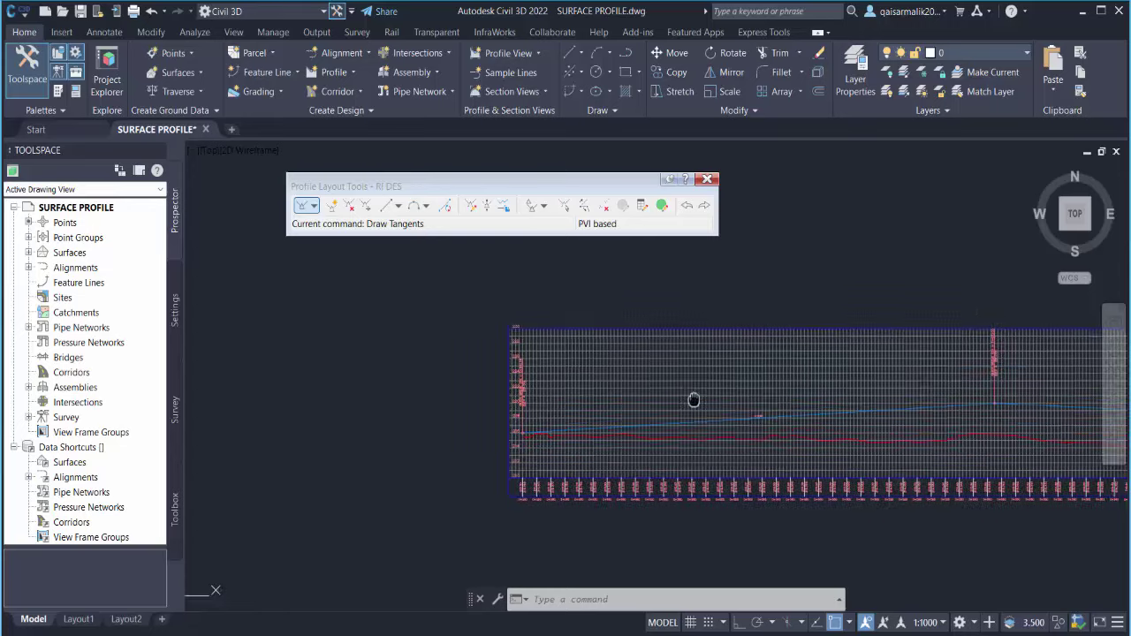
pyautogui.scroll(2, 614, 361)
pyautogui.scroll(3, 619, 392)
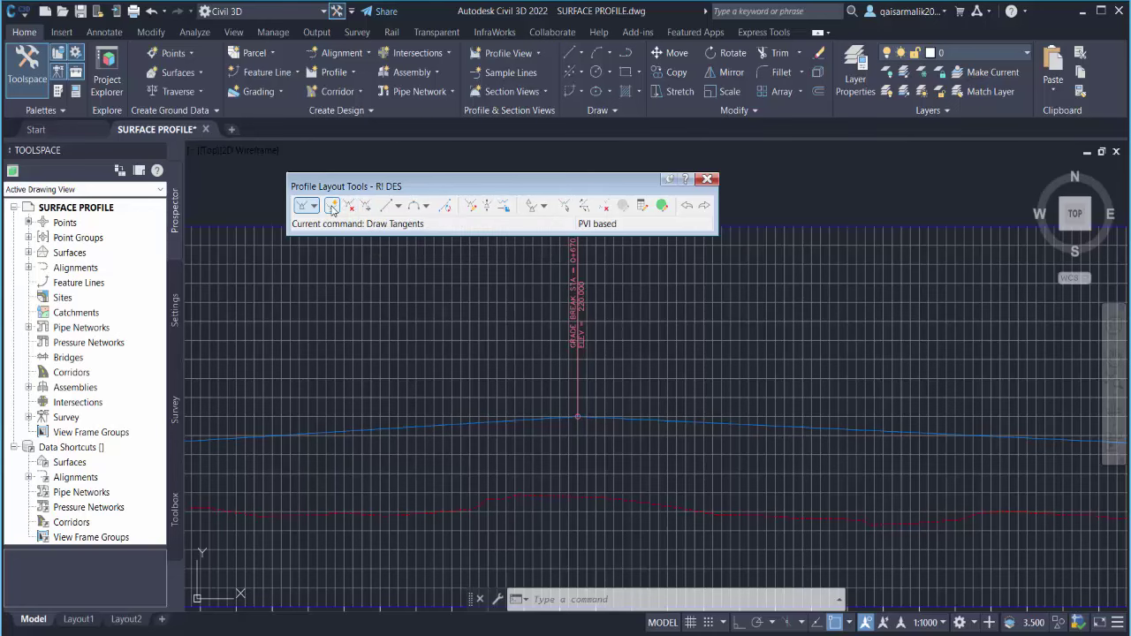
# Step: Insert PVIs at station 0+400 (elevation 221) and 0+860 (elevation 220)
pyautogui.click(331, 207)
pyautogui.scroll(-5, 321, 386)
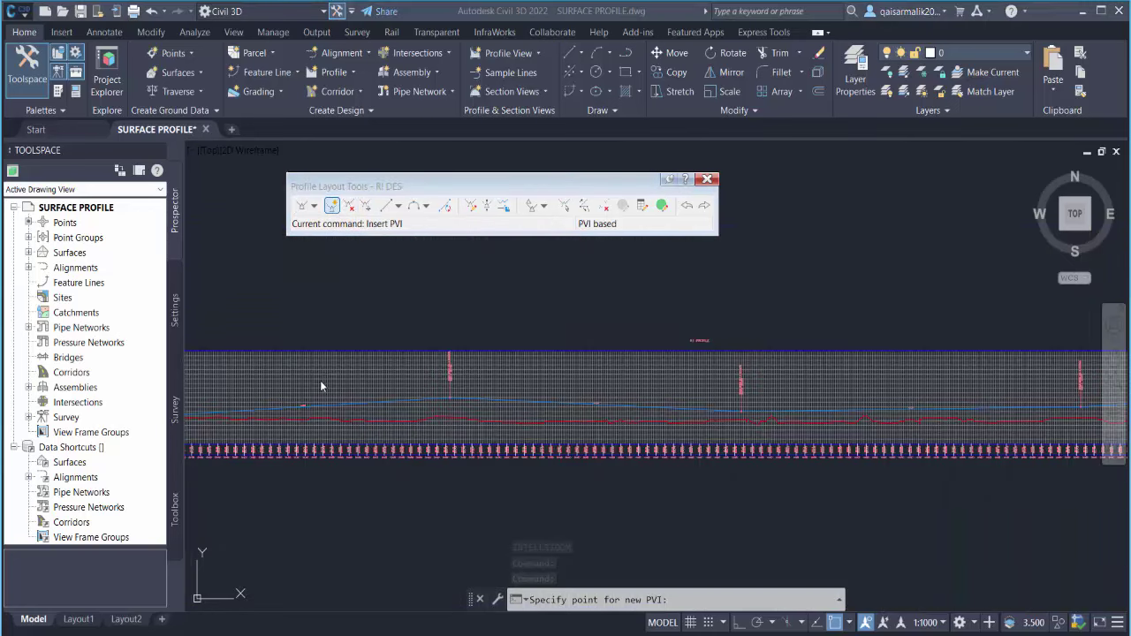
pyautogui.scroll(3, 493, 350)
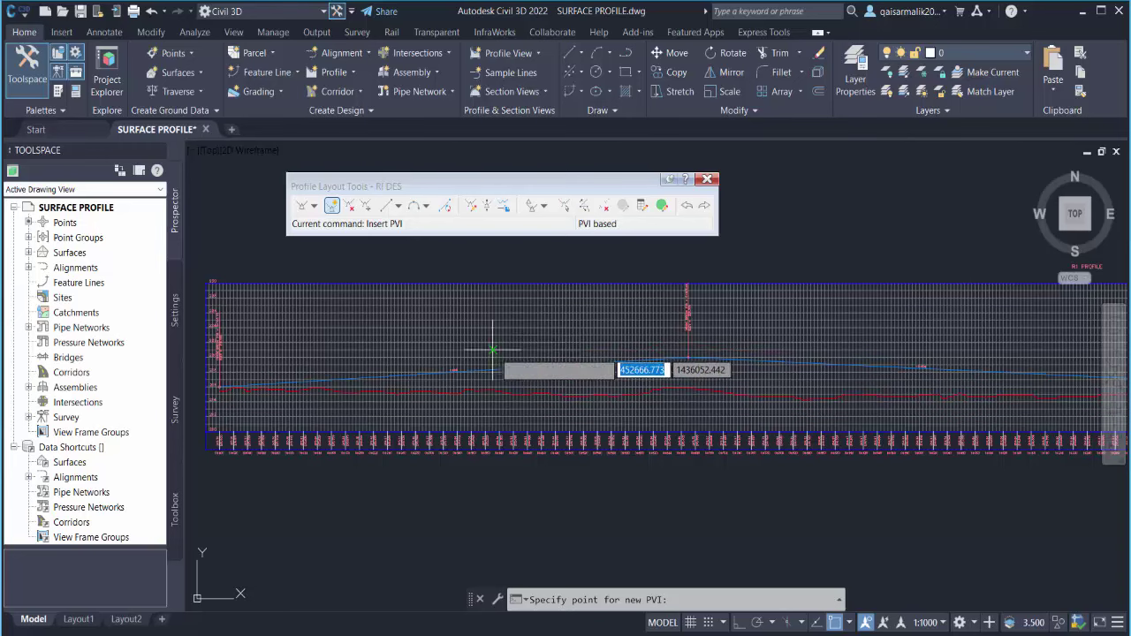
pyautogui.scroll(2, 493, 350)
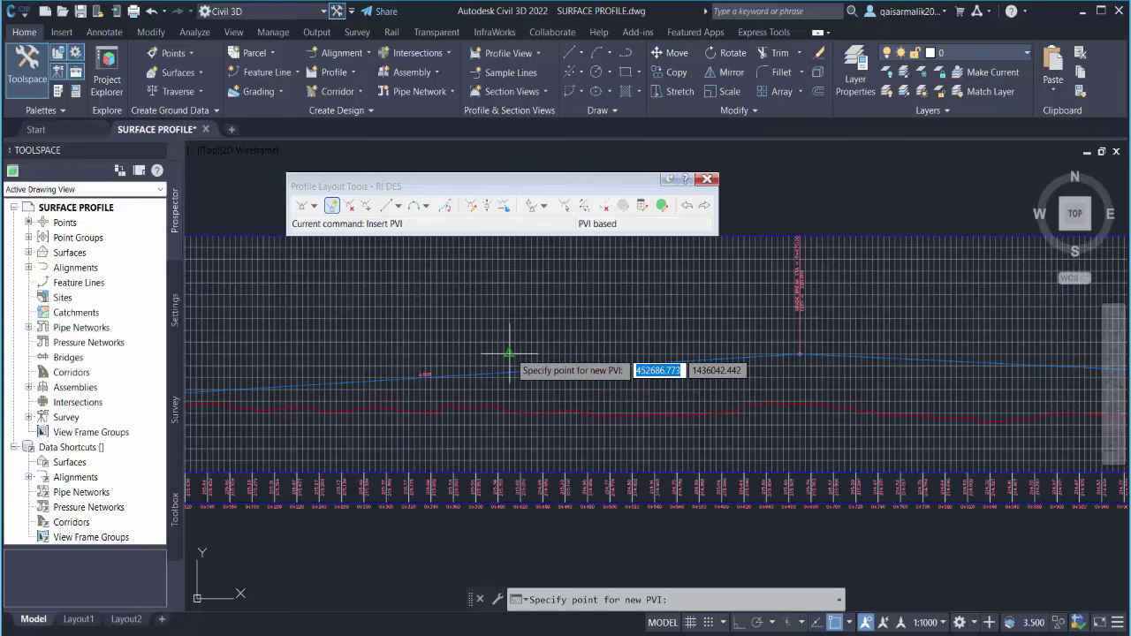
pyautogui.scroll(1, 511, 352)
pyautogui.scroll(1, 509, 358)
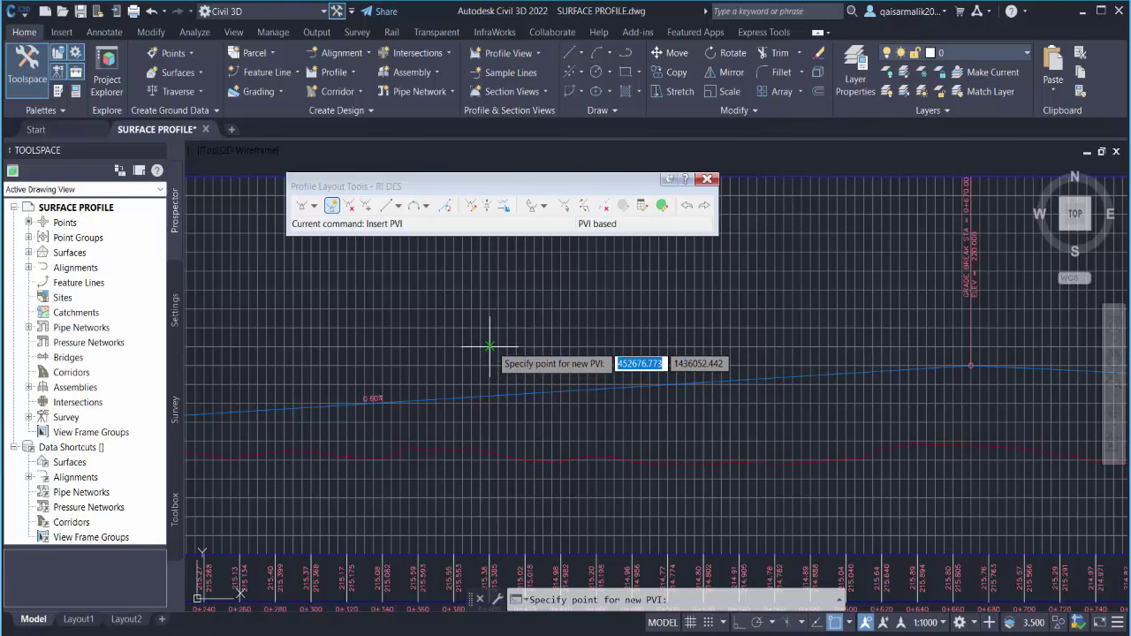
pyautogui.click(491, 346)
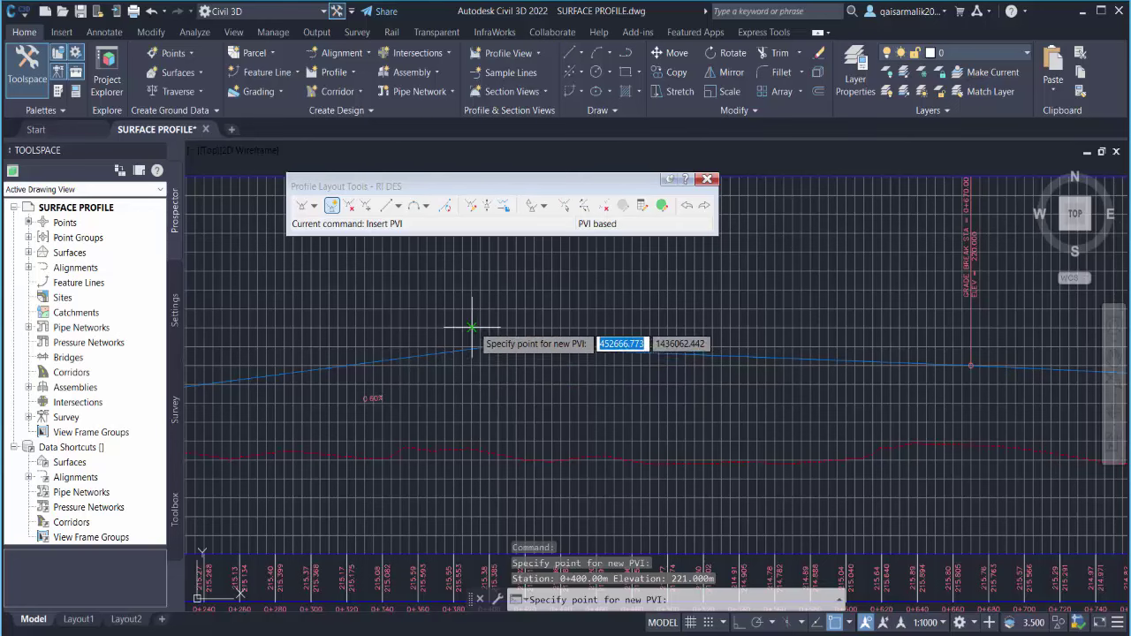
pyautogui.scroll(-2, 445, 329)
pyautogui.moveTo(525, 362); pyautogui.dragTo(348, 371, button='middle')
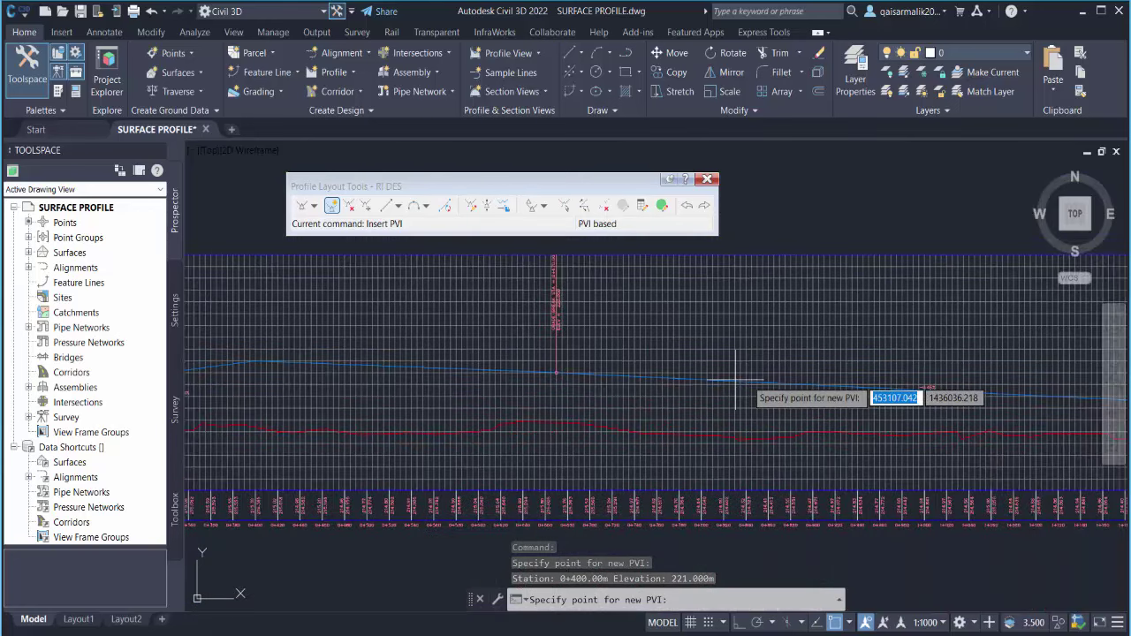
pyautogui.scroll(2, 770, 373)
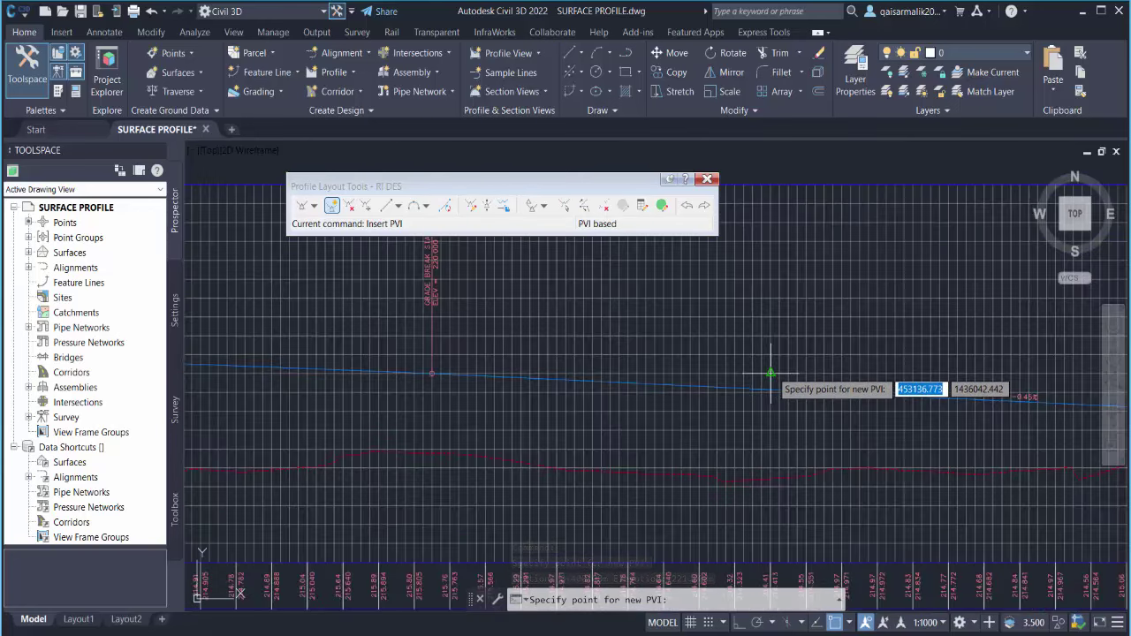
pyautogui.click(771, 373)
pyautogui.scroll(-1, 713, 395)
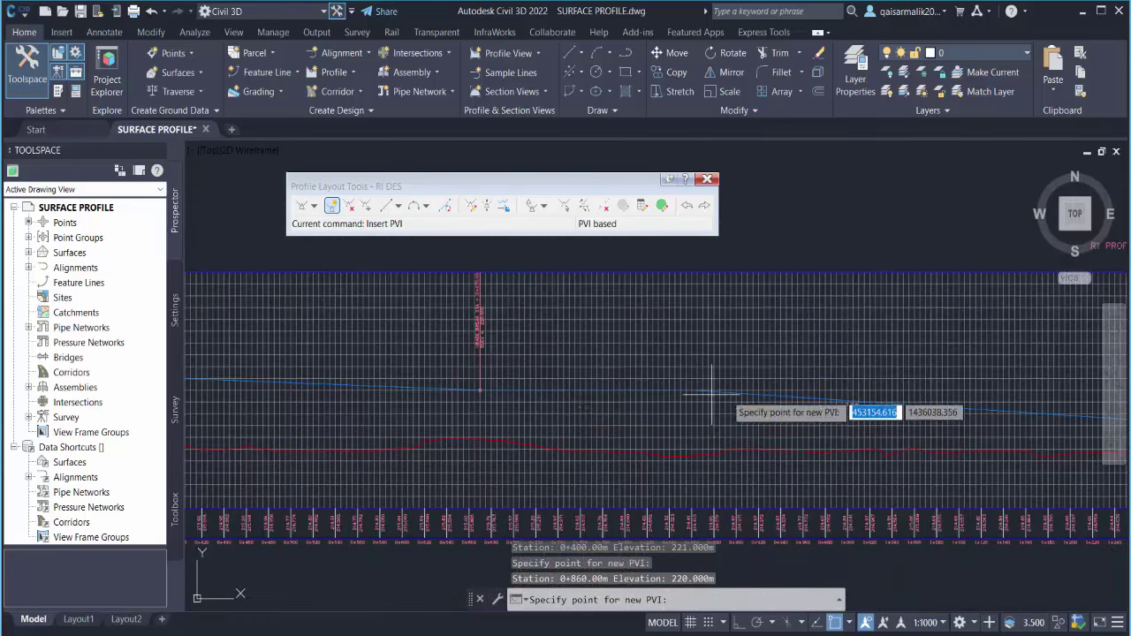
pyautogui.moveTo(753, 398)
pyautogui.mouseDown(button='middle')
pyautogui.moveTo(762, 408)
pyautogui.moveTo(555, 416)
pyautogui.mouseUp(button='middle')
pyautogui.moveTo(739, 386); pyautogui.dragTo(764, 390, button='middle')
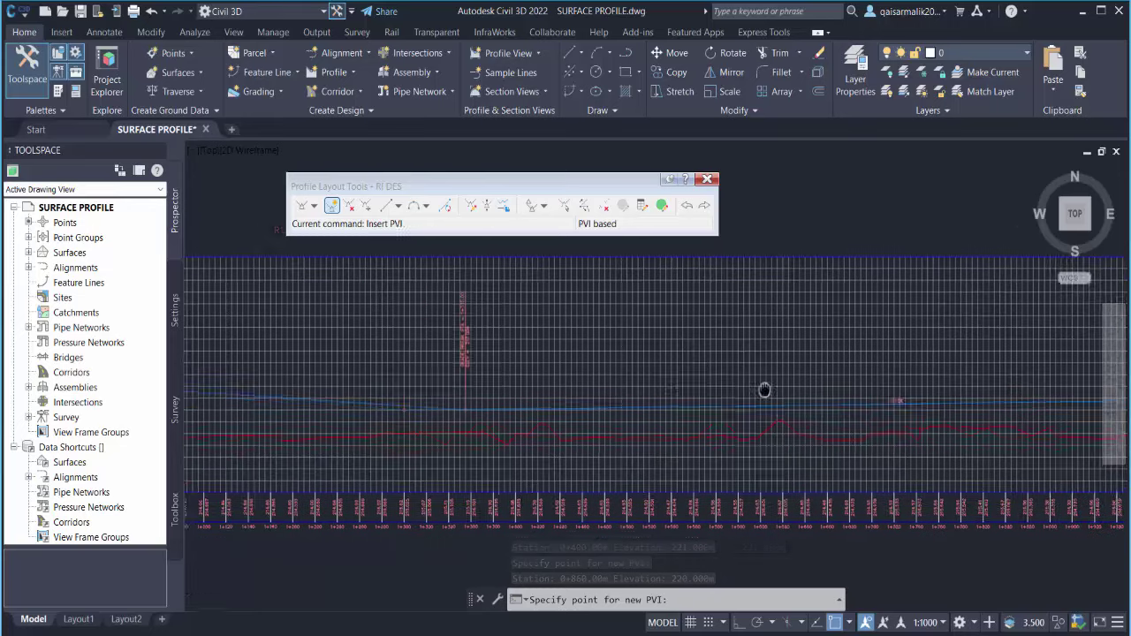
pyautogui.scroll(1, 765, 390)
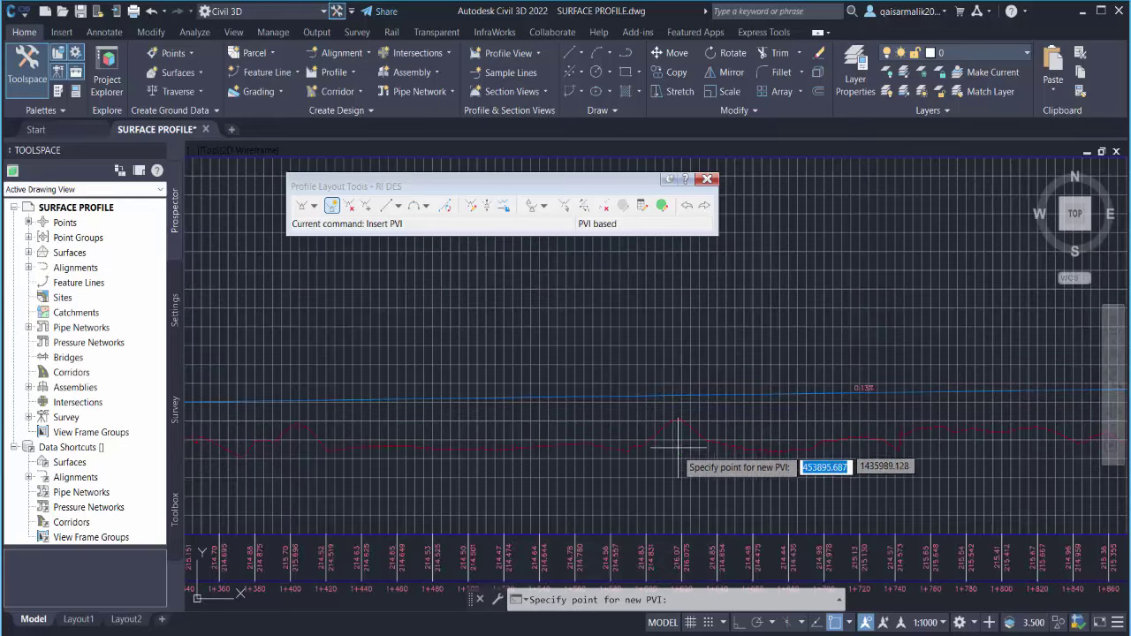
# Step: Insert a PVI at station 1+615 (elevation 214) plus one more PVI
pyautogui.click(678, 446)
pyautogui.scroll(-4, 765, 371)
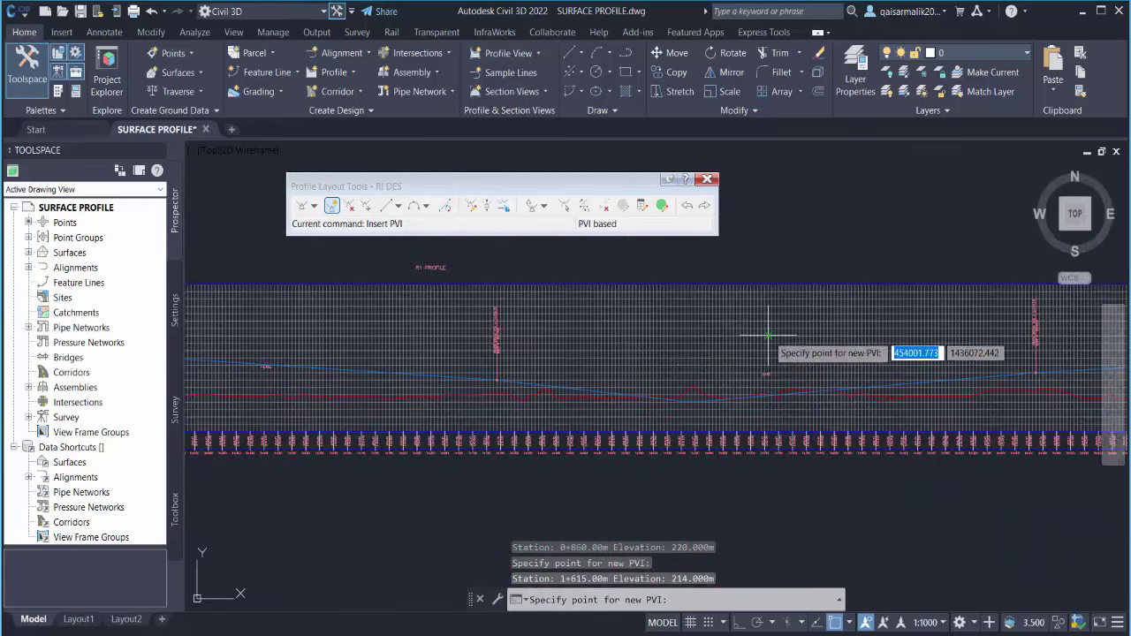
pyautogui.moveTo(686, 360); pyautogui.dragTo(869, 351, button='middle')
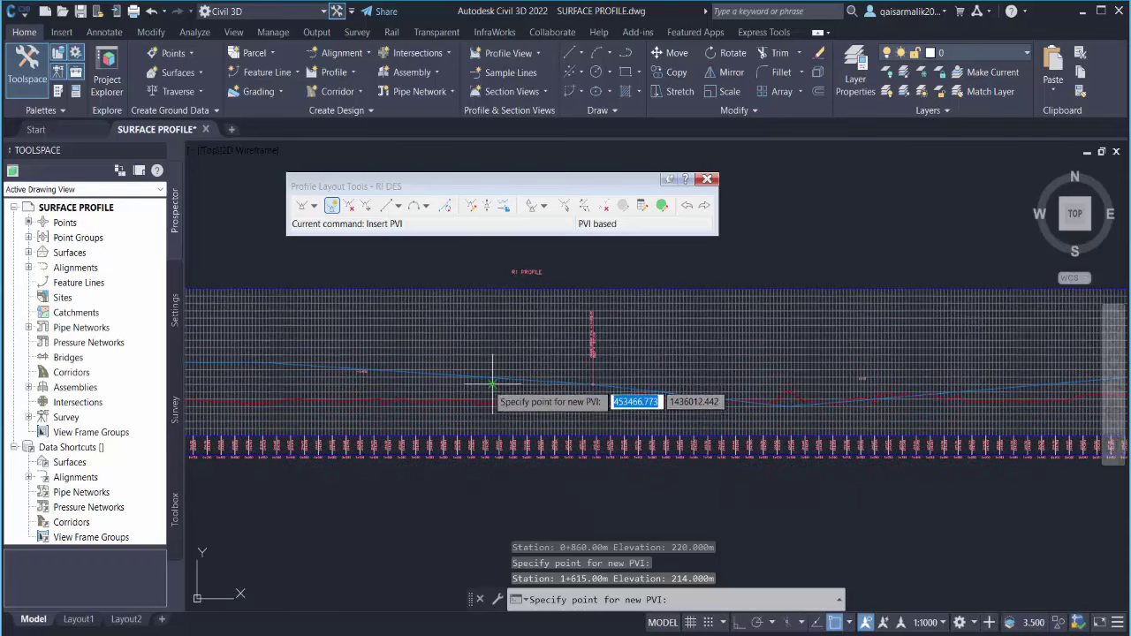
pyautogui.moveTo(515, 398); pyautogui.dragTo(756, 385, button='middle')
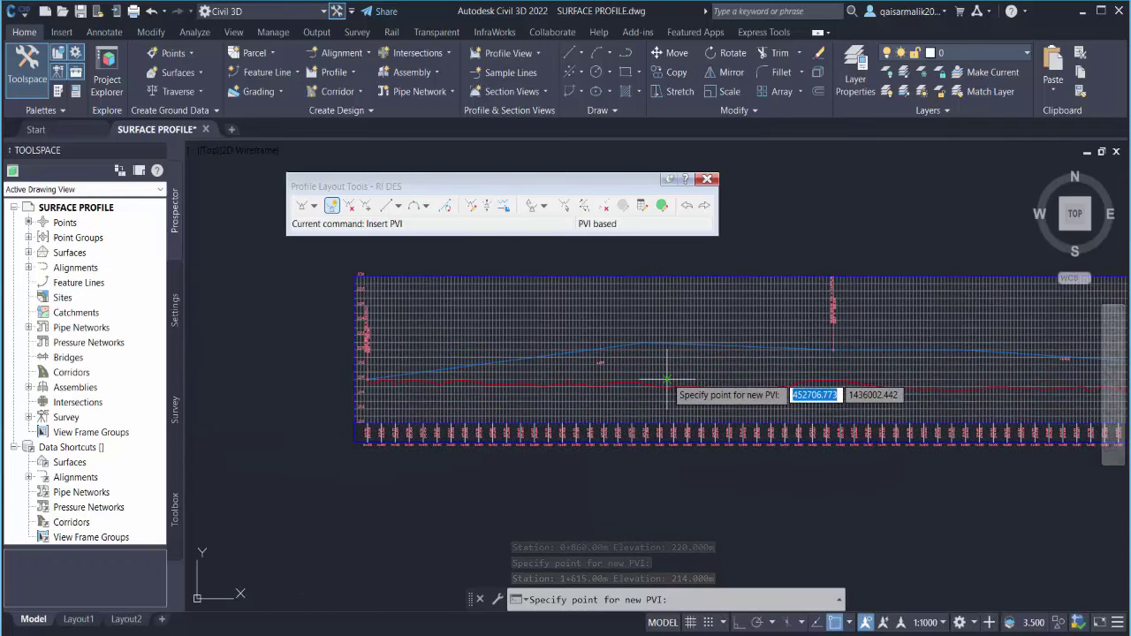
pyautogui.moveTo(666, 379); pyautogui.dragTo(283, 374, button='middle')
pyautogui.scroll(-2, 582, 361)
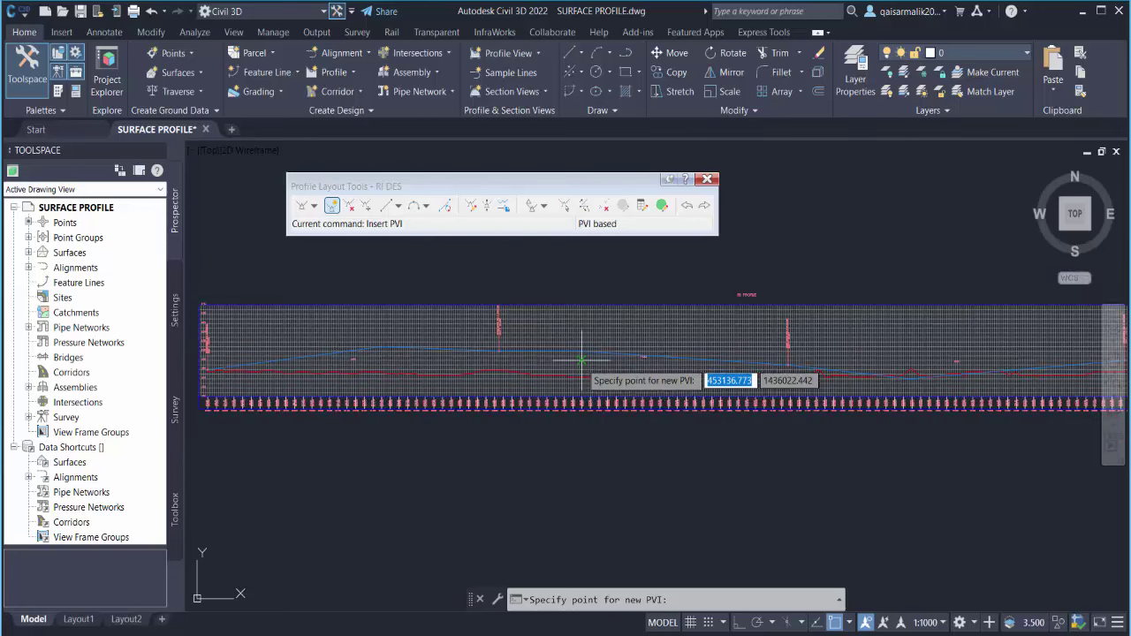
pyautogui.click(581, 360)
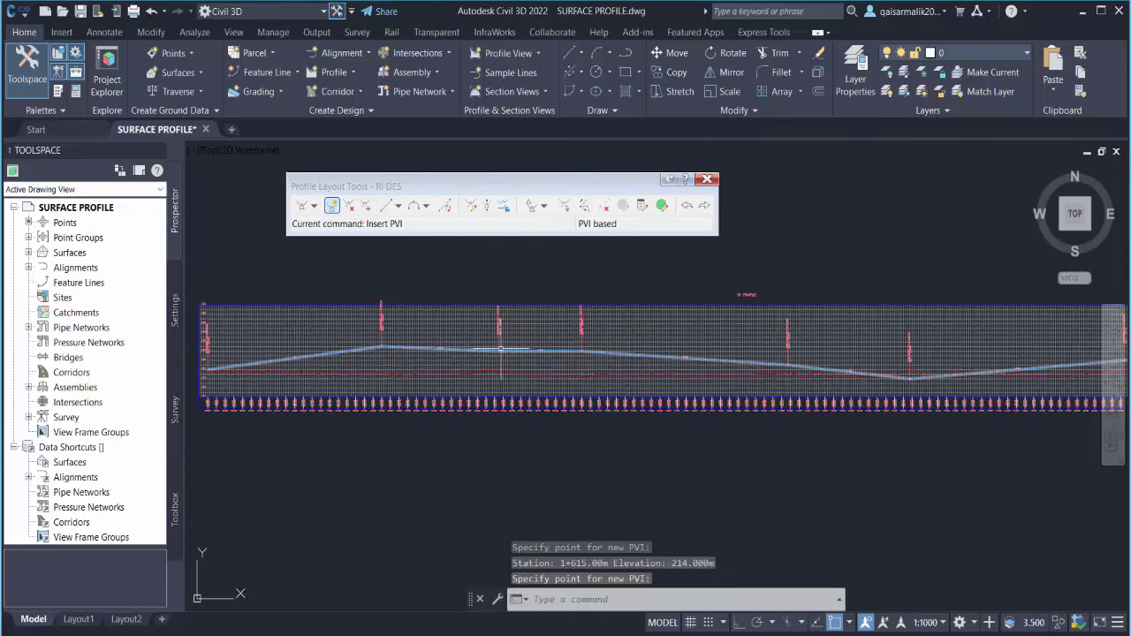
pyautogui.scroll(4, 412, 337)
pyautogui.scroll(2, 802, 339)
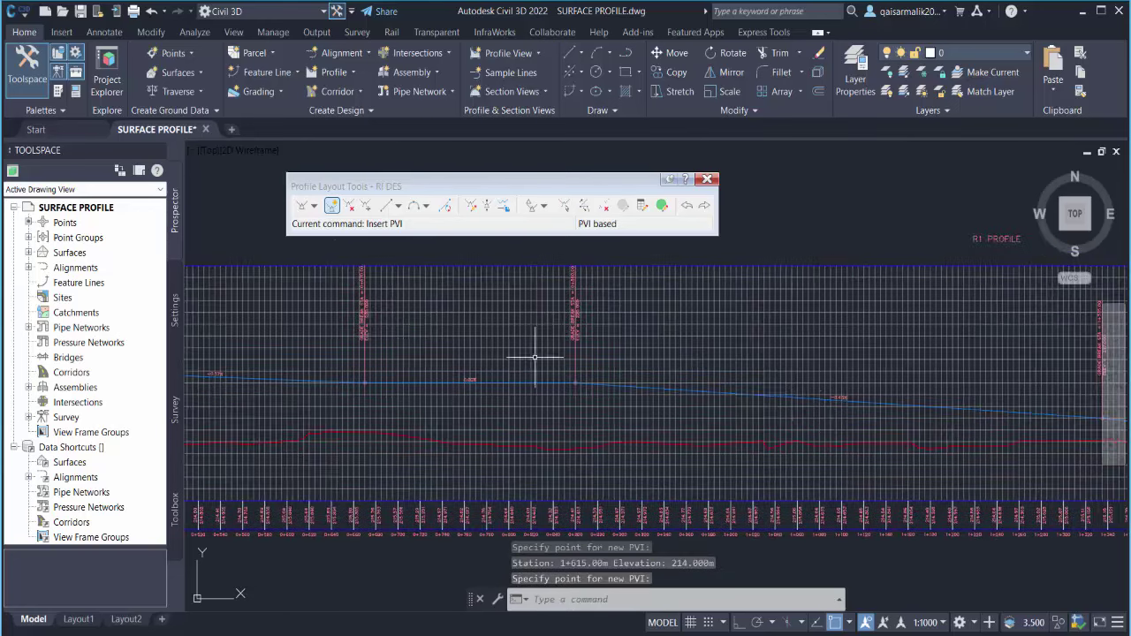
pyautogui.scroll(2, 768, 399)
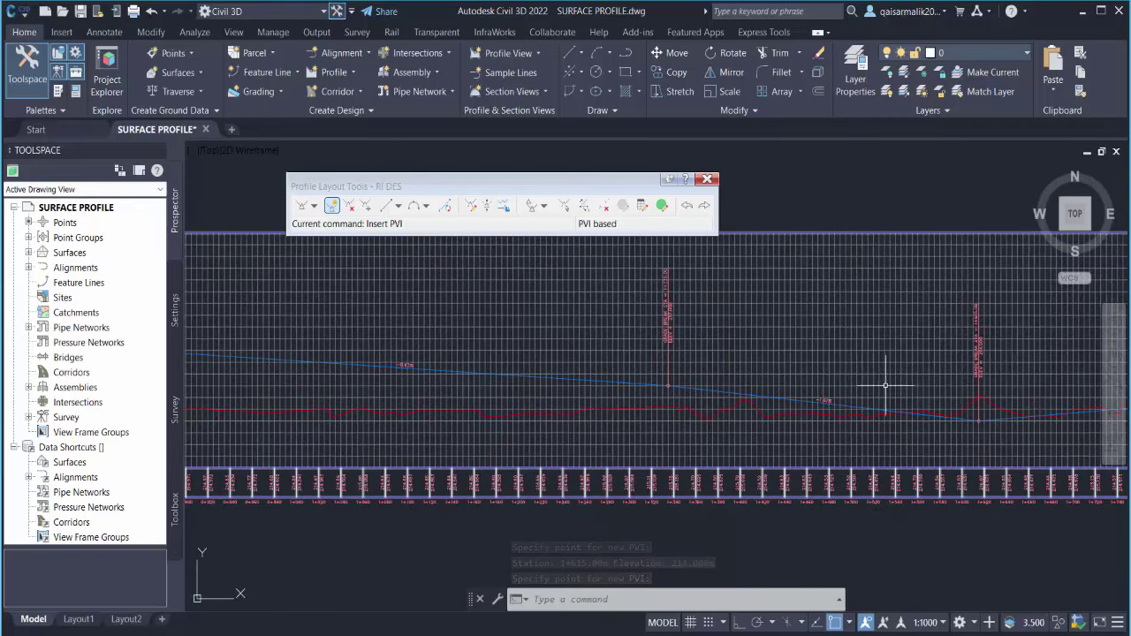
pyautogui.moveTo(1117, 376); pyautogui.dragTo(920, 372, button='middle')
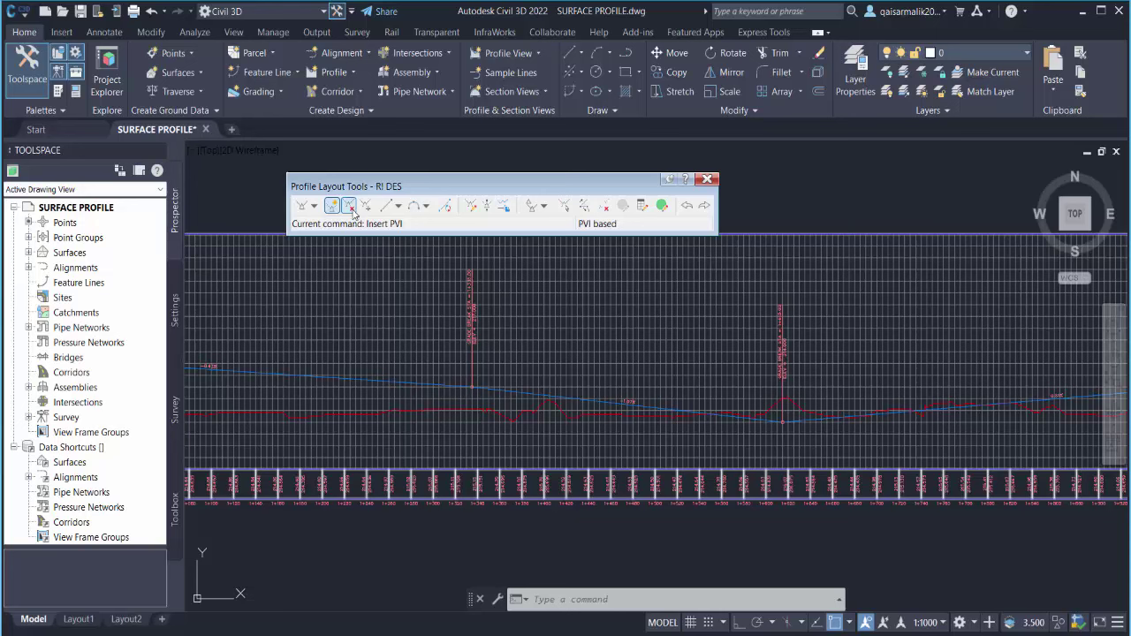
# Step: Delete PVI 6 near station 1+615 and PVI 2 near 0+400, then end the command
pyautogui.click(350, 206)
pyautogui.scroll(4, 779, 416)
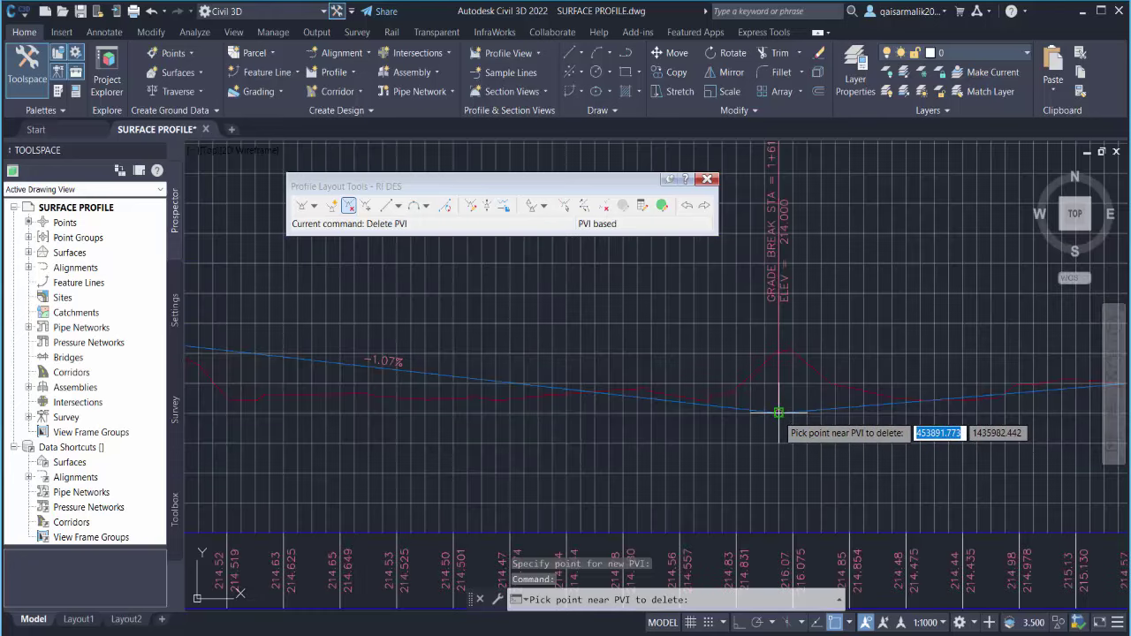
pyautogui.click(779, 412)
pyautogui.scroll(-2, 685, 358)
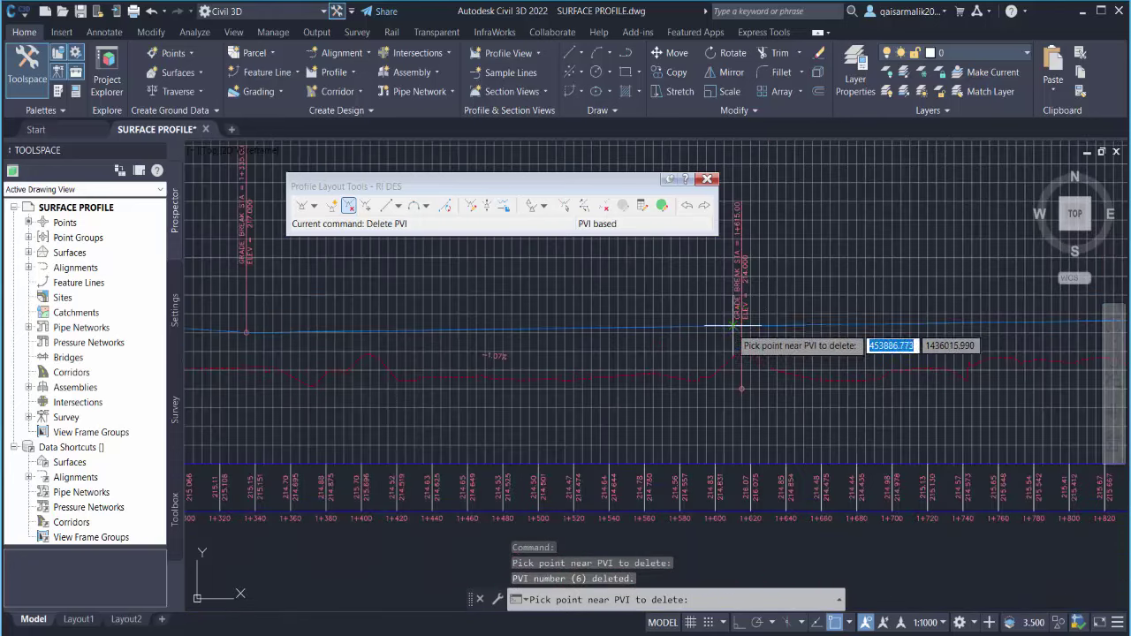
pyautogui.scroll(-1, 730, 302)
pyautogui.scroll(-1, 787, 309)
pyautogui.scroll(-1, 619, 340)
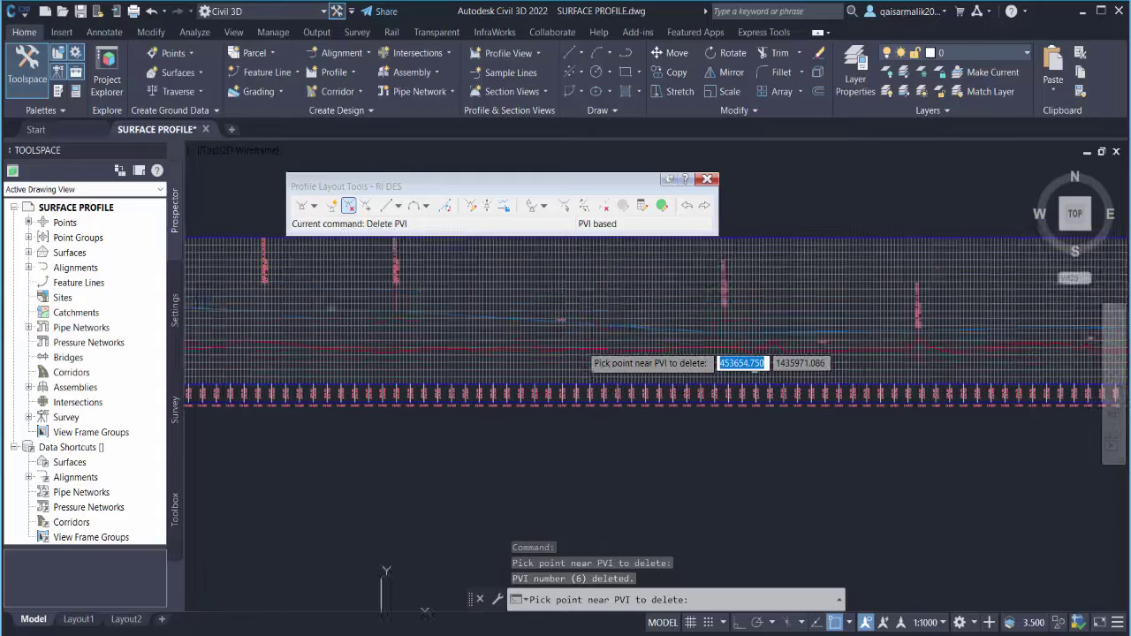
pyautogui.scroll(2, 477, 345)
pyautogui.scroll(1, 574, 358)
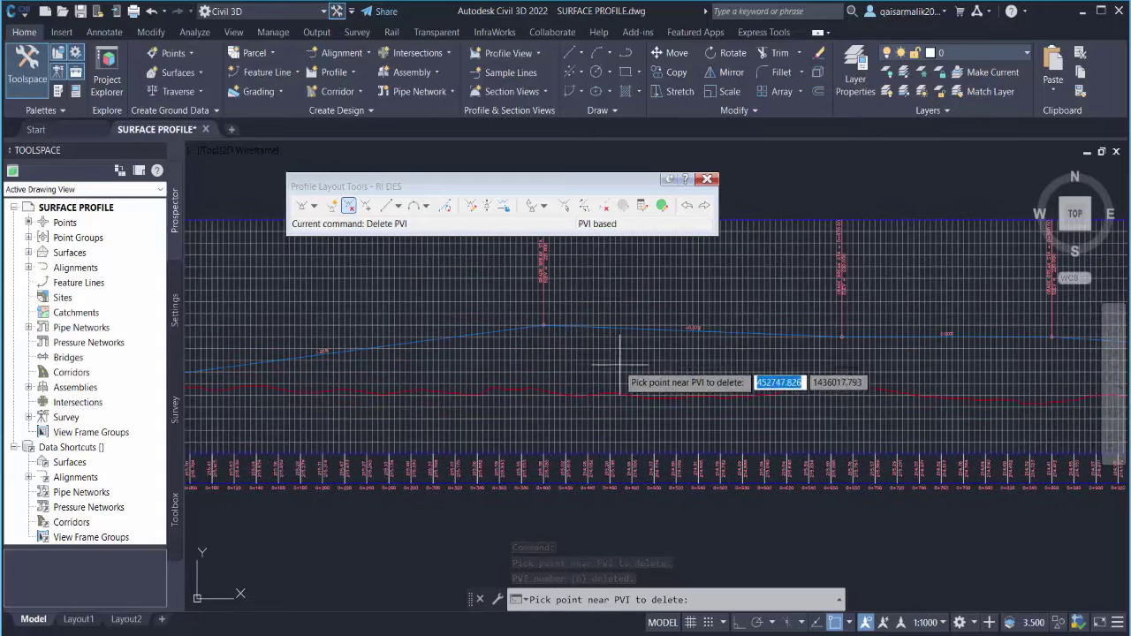
pyautogui.scroll(2, 543, 327)
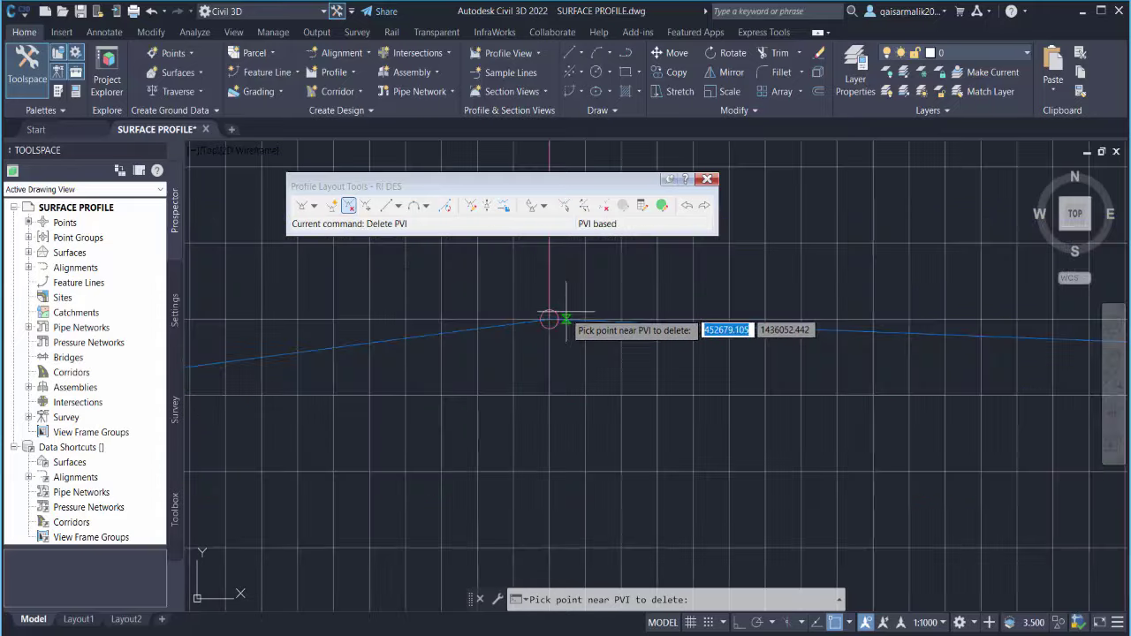
pyautogui.click(574, 333)
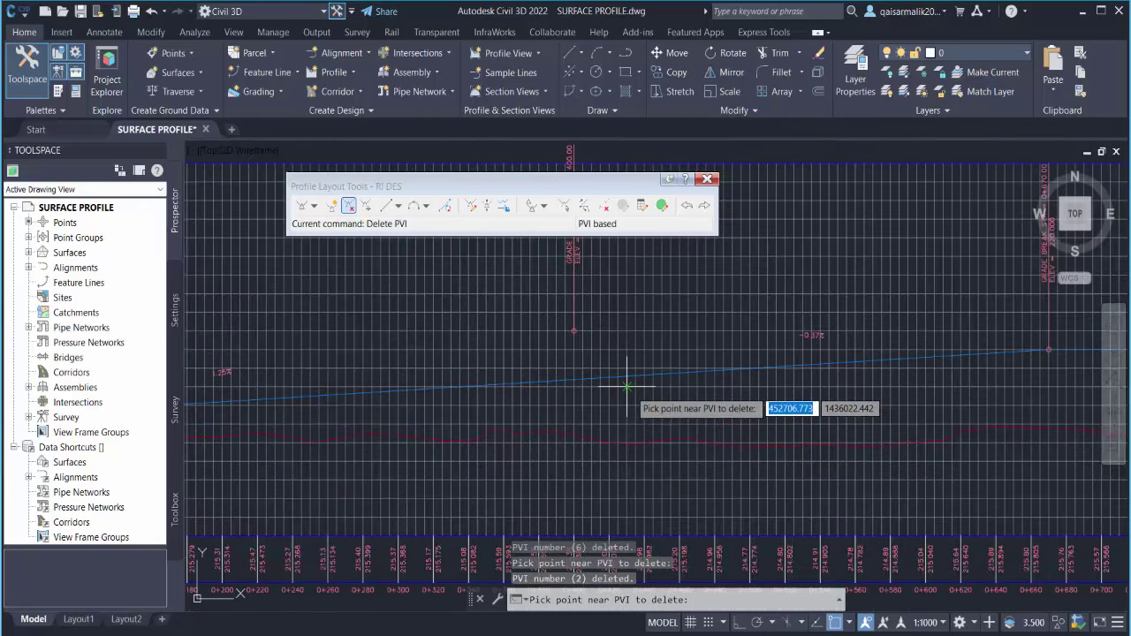
pyautogui.press('Escape')
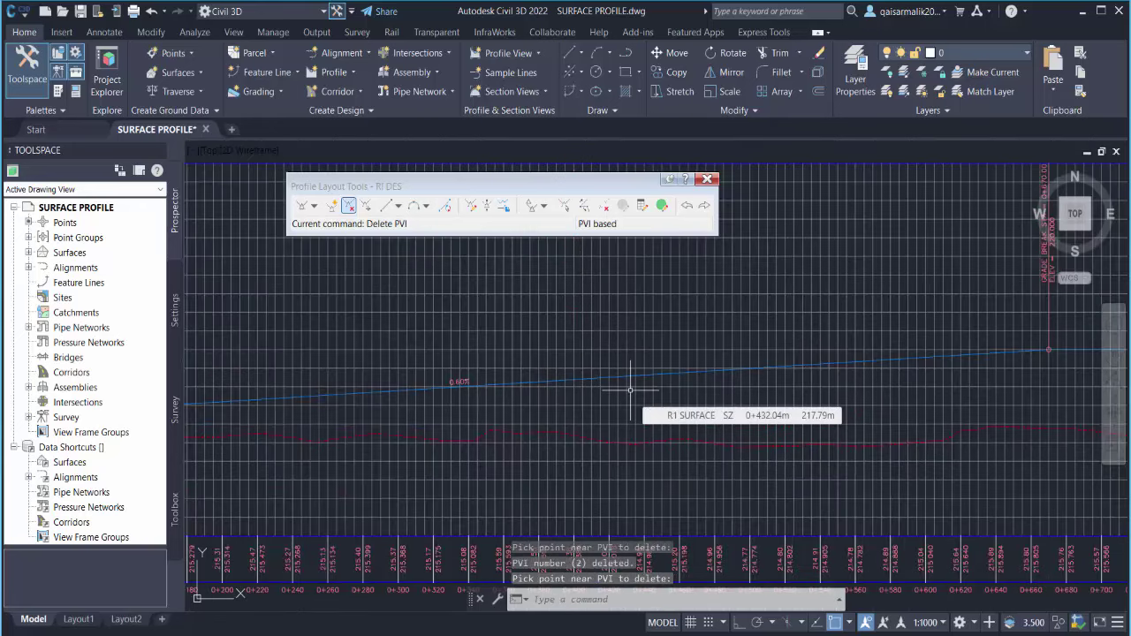
pyautogui.scroll(-4, 627, 380)
pyautogui.moveTo(486, 419)
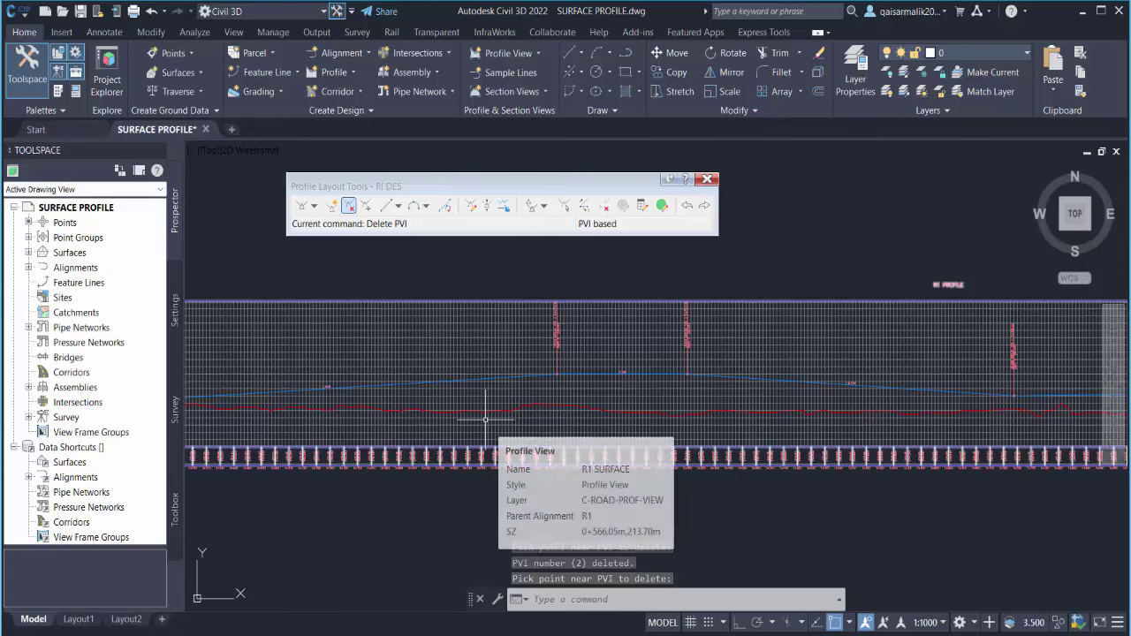
pyautogui.moveTo(769, 373); pyautogui.dragTo(551, 374, button='middle')
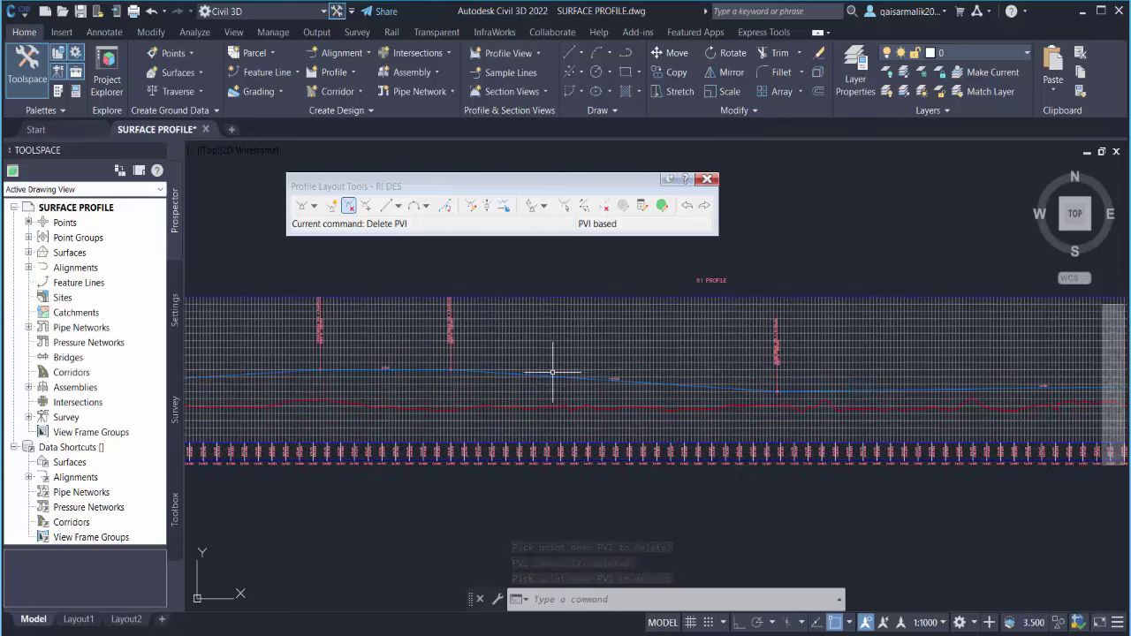
pyautogui.moveTo(858, 374); pyautogui.dragTo(598, 384, button='middle')
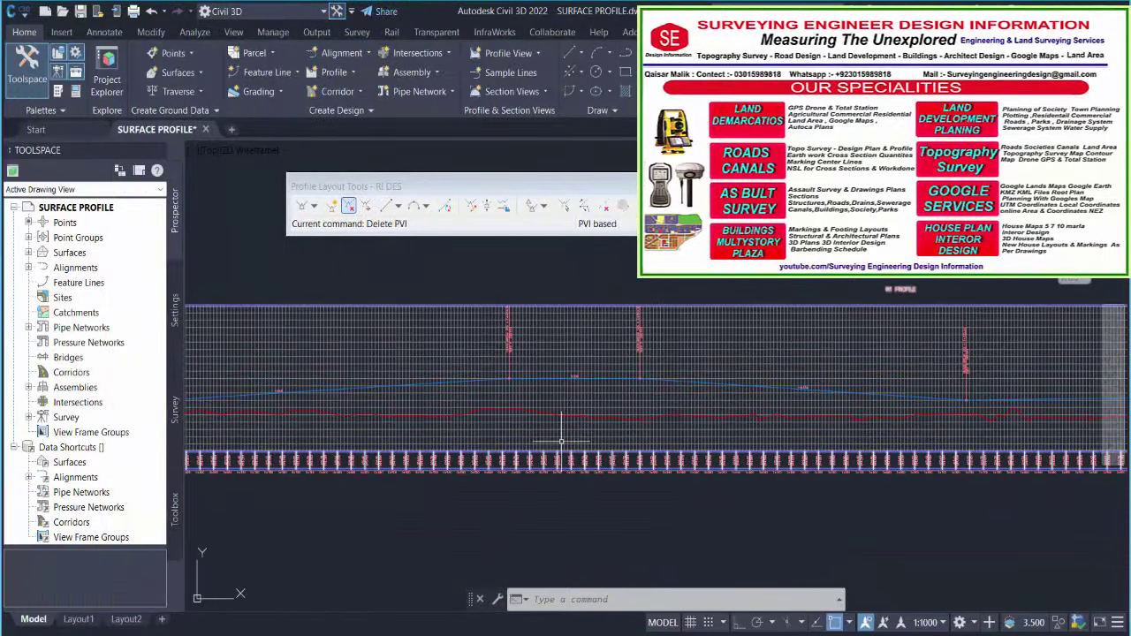
pyautogui.moveTo(408, 425); pyautogui.dragTo(777, 400, button='middle')
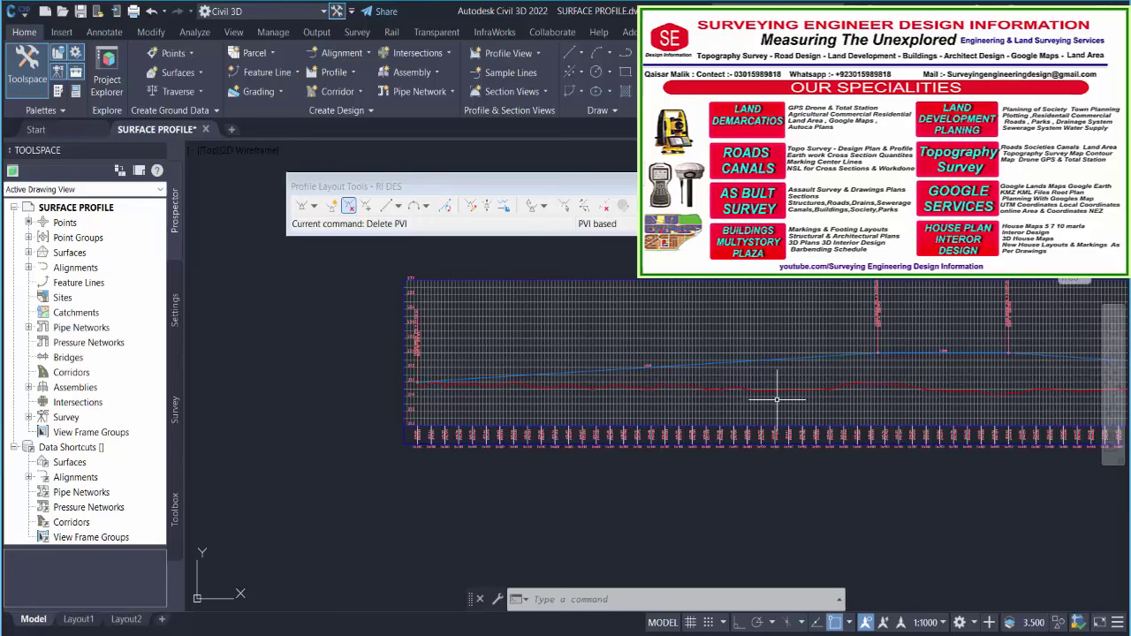
pyautogui.moveTo(868, 344); pyautogui.dragTo(474, 390, button='middle')
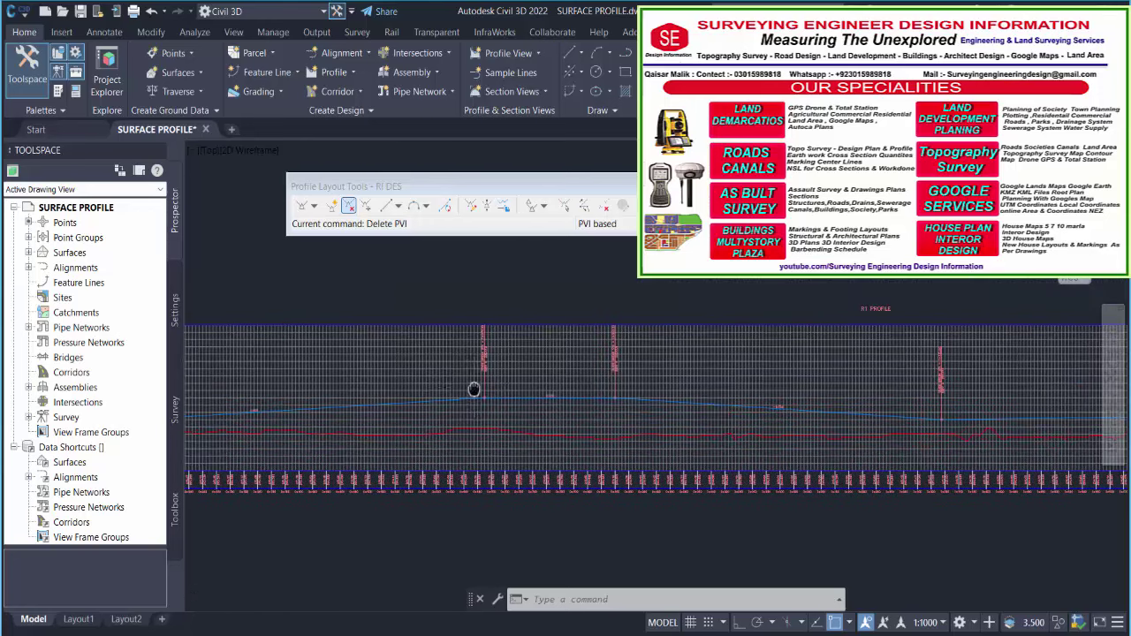
pyautogui.moveTo(1025, 393); pyautogui.dragTo(786, 392, button='middle')
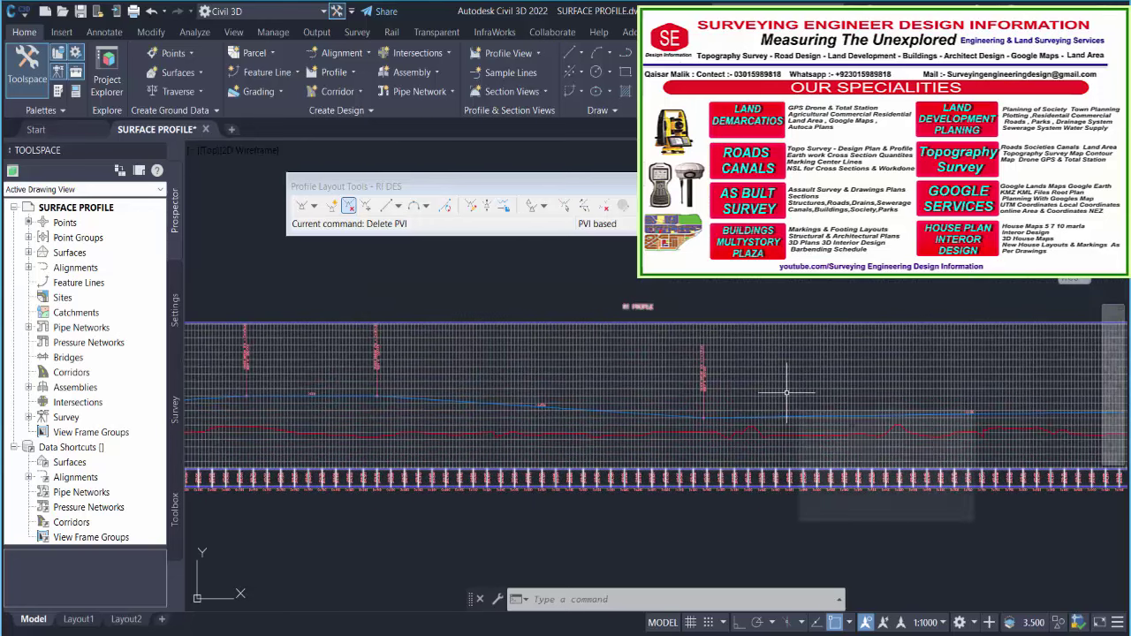
pyautogui.moveTo(467, 412); pyautogui.dragTo(934, 383, button='middle')
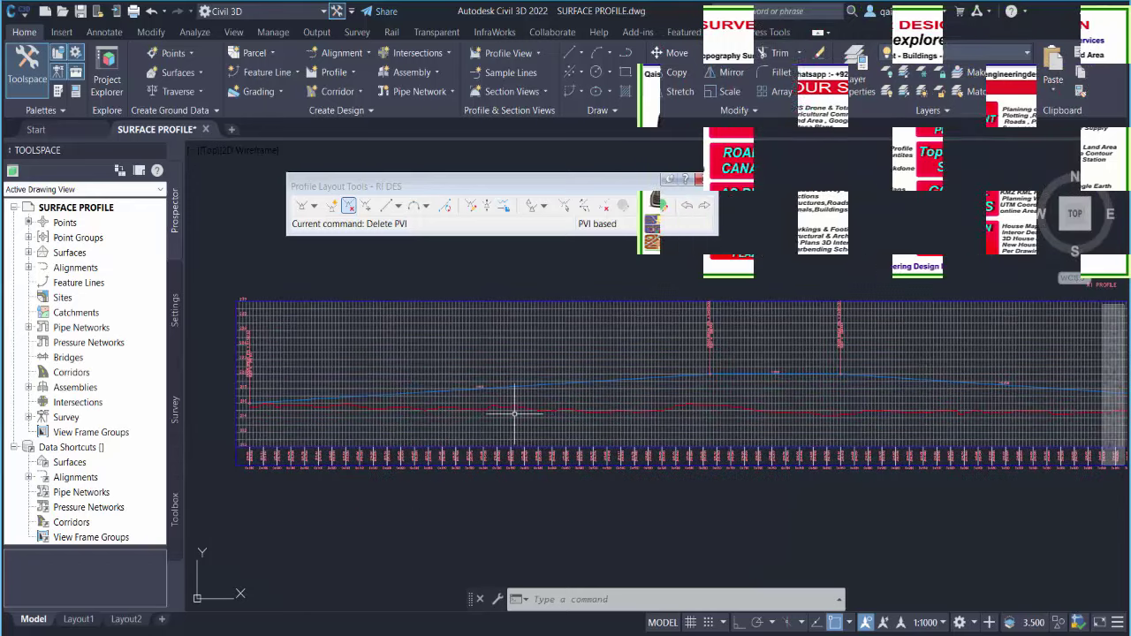
pyautogui.scroll(2, 513, 413)
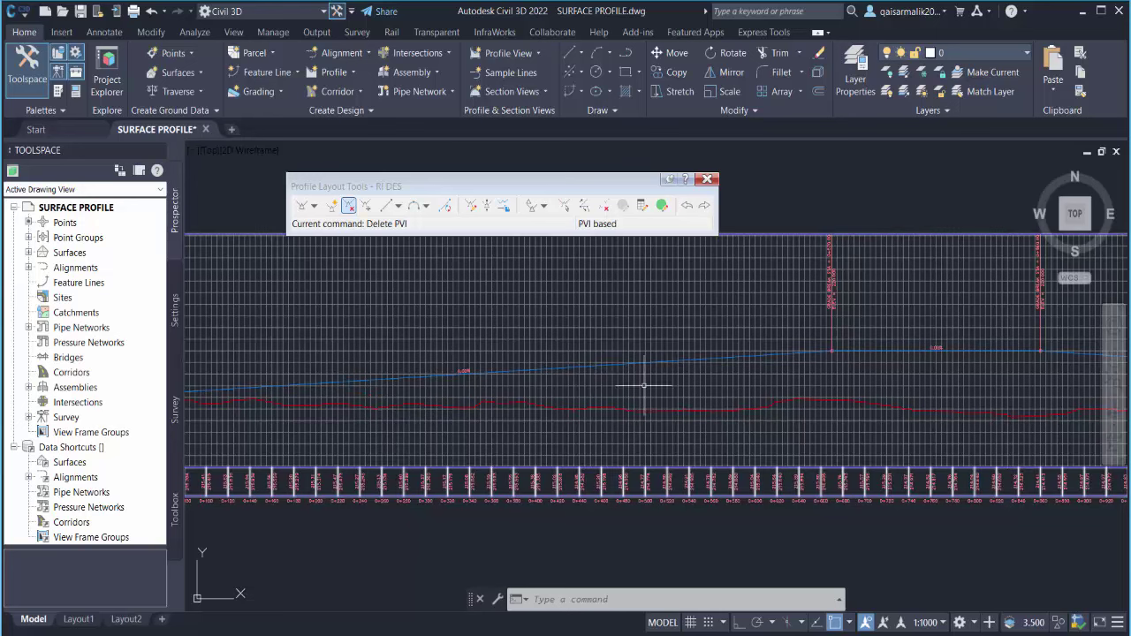
pyautogui.moveTo(815, 390); pyautogui.dragTo(442, 366, button='middle')
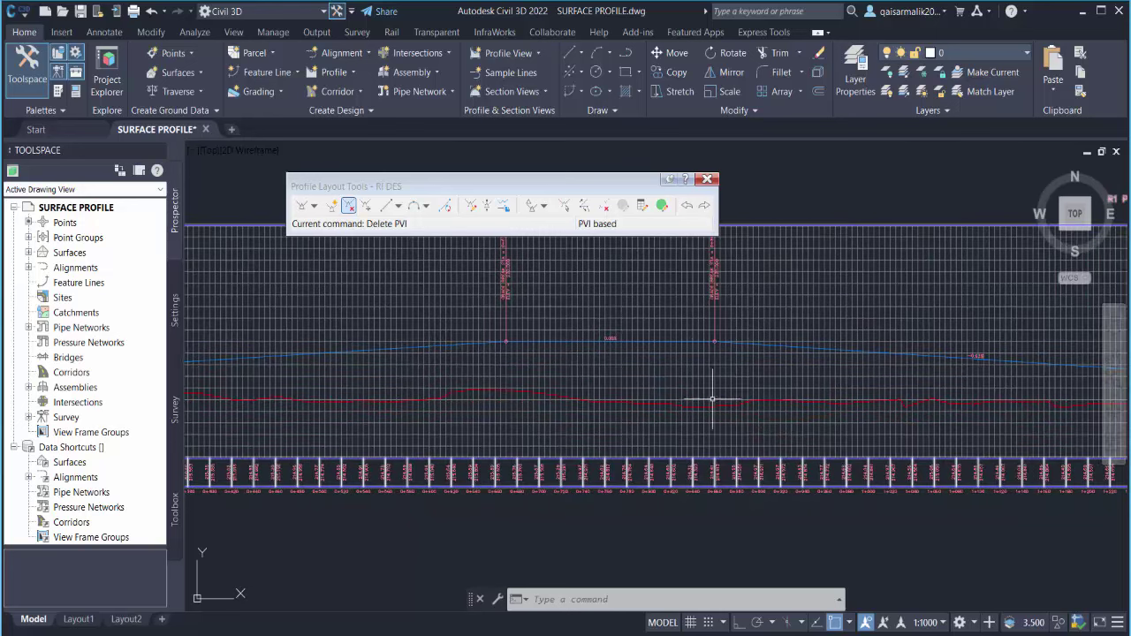
pyautogui.moveTo(713, 399); pyautogui.dragTo(363, 388, button='middle')
pyautogui.scroll(-2, 544, 340)
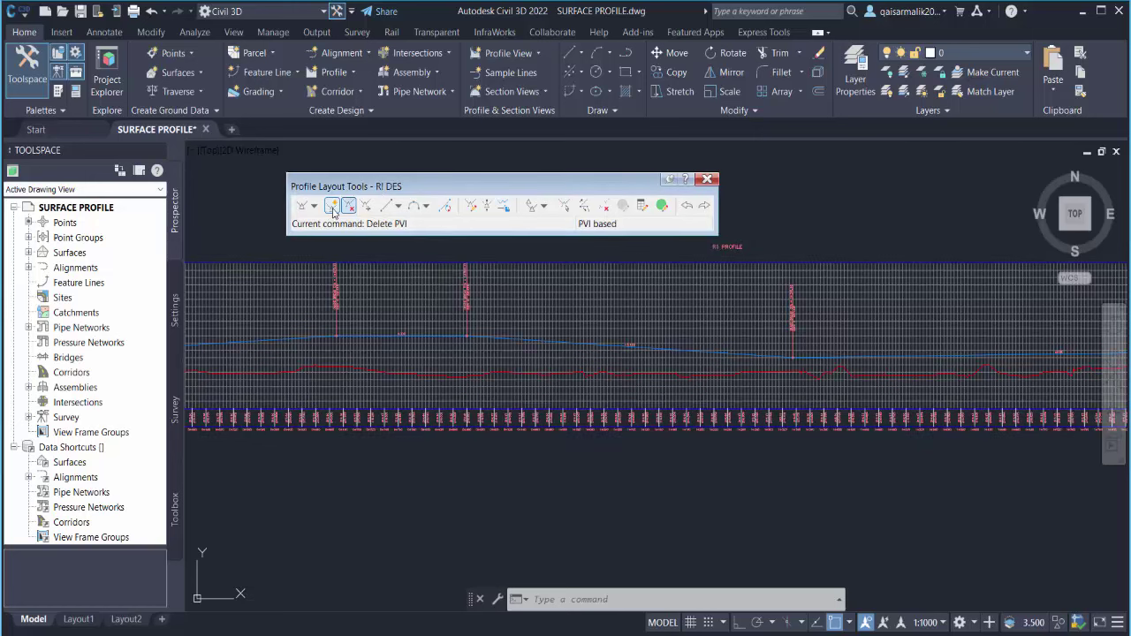
pyautogui.moveTo(783, 363); pyautogui.dragTo(642, 351, button='middle')
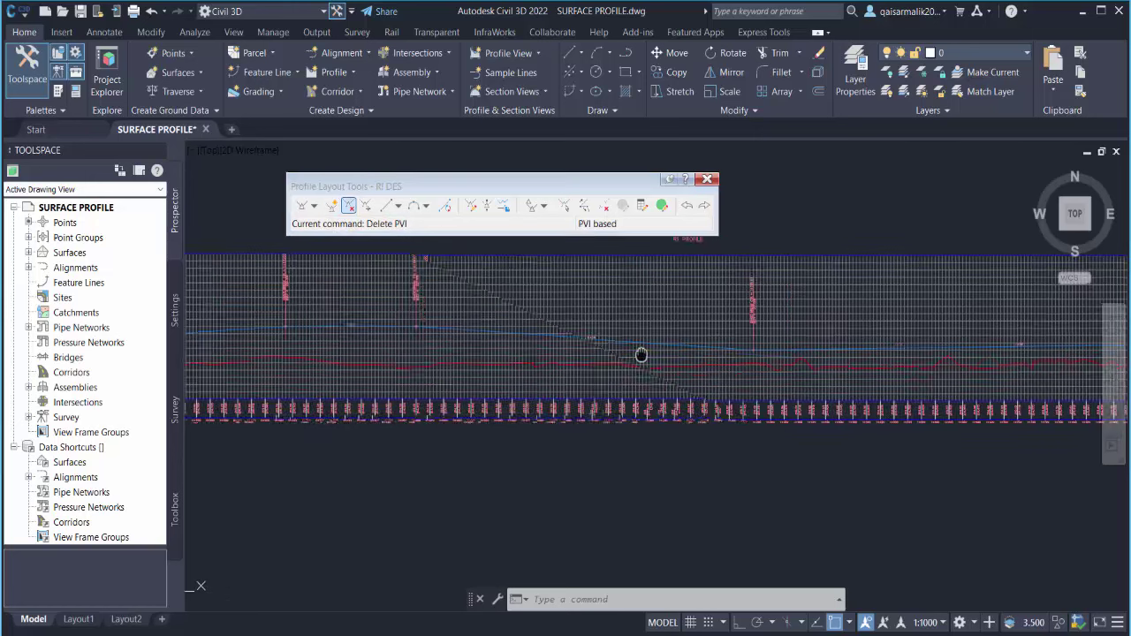
# Step: Delete one PVI from R1 DES and show the vertical curve type list
pyautogui.click(895, 337)
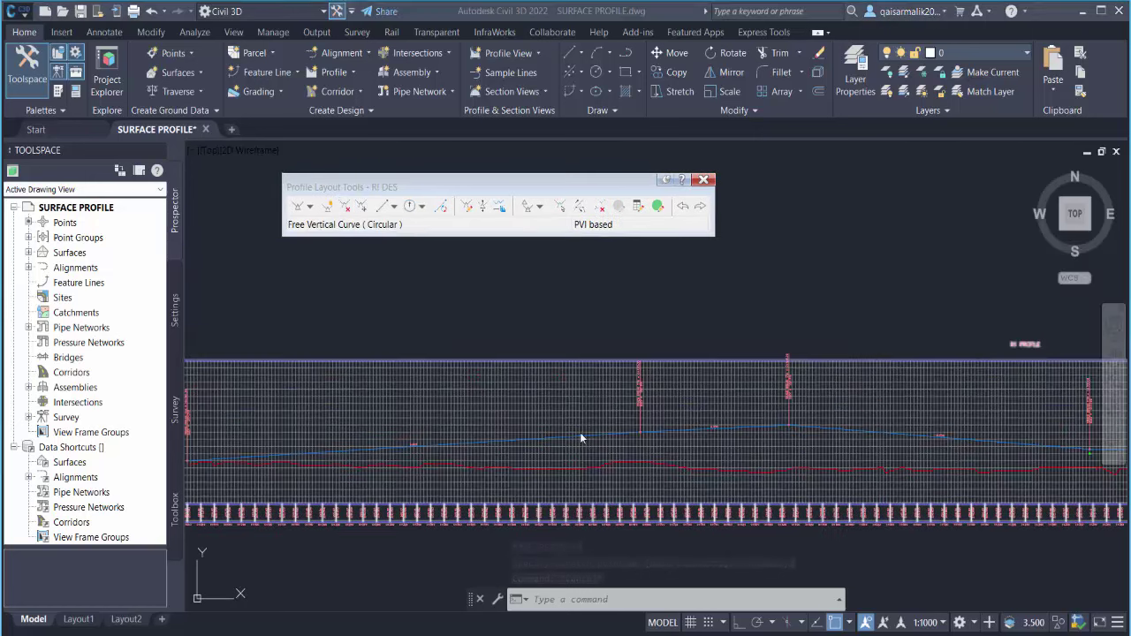
pyautogui.moveTo(696, 423); pyautogui.dragTo(575, 412, button='middle')
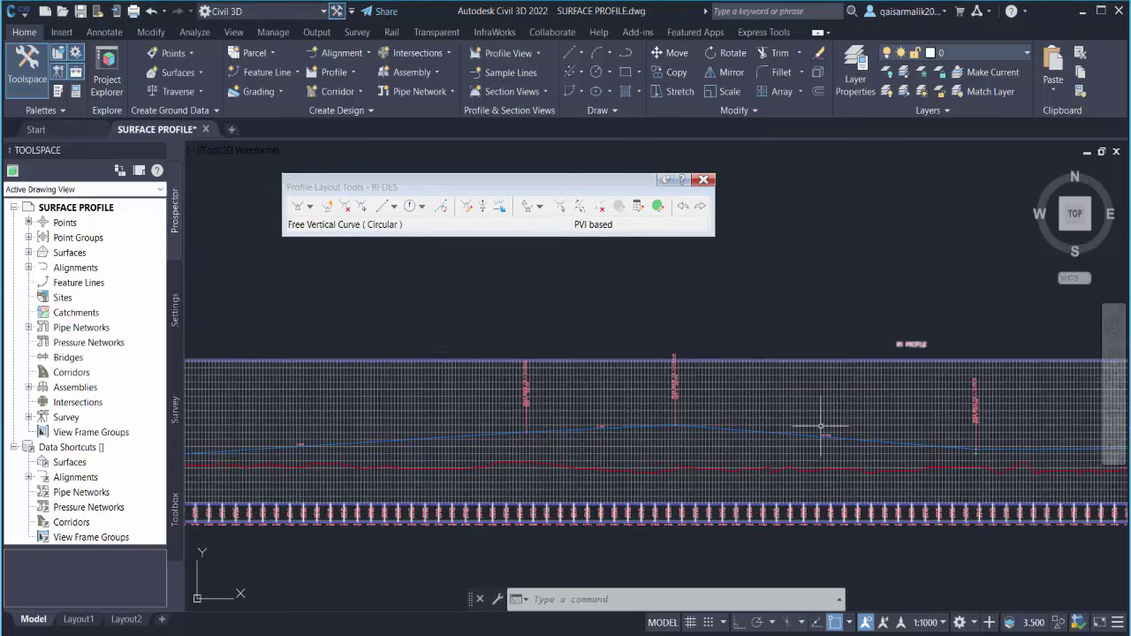
pyautogui.click(424, 206)
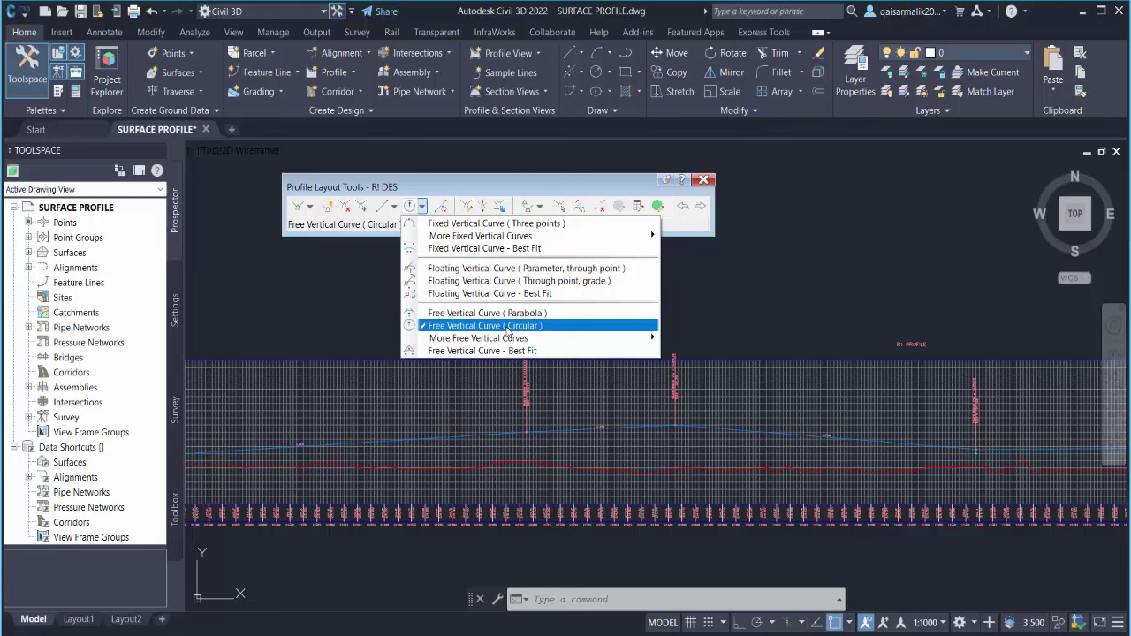
# Step: Add a 150 m free circular vertical curve between the two tangents at PVI 0+670
pyautogui.click(499, 326)
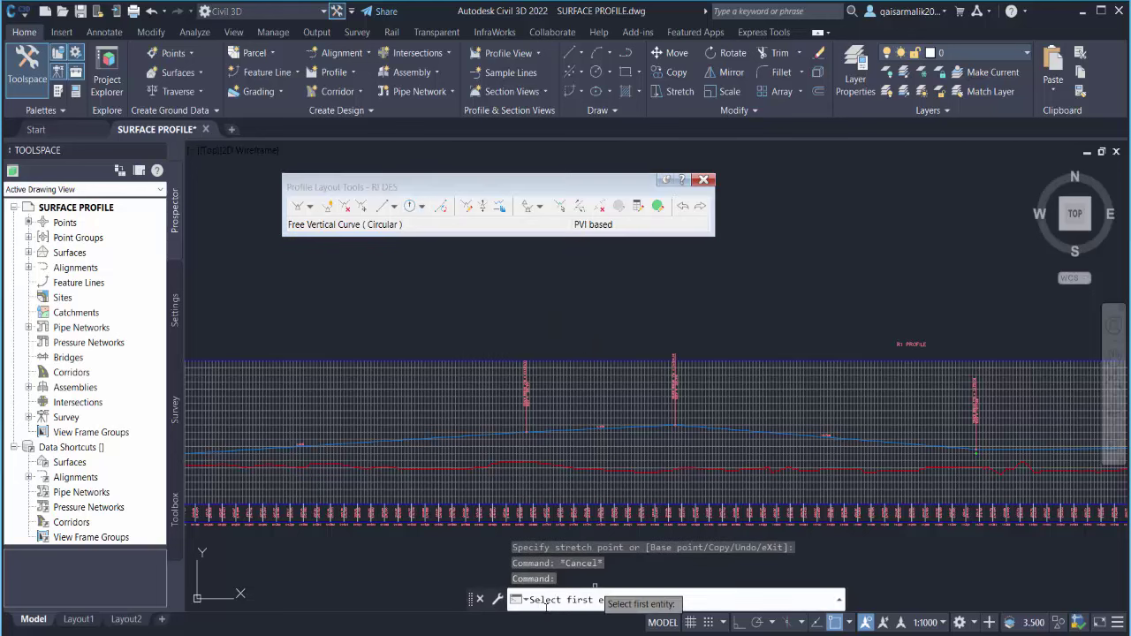
pyautogui.scroll(4, 477, 447)
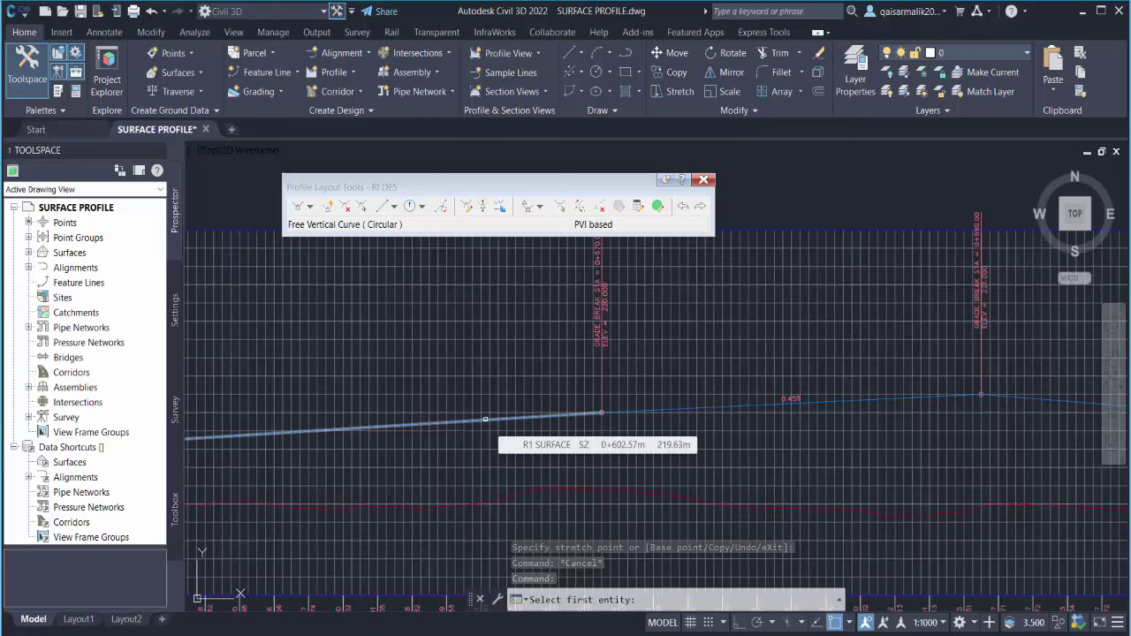
pyautogui.click(485, 419)
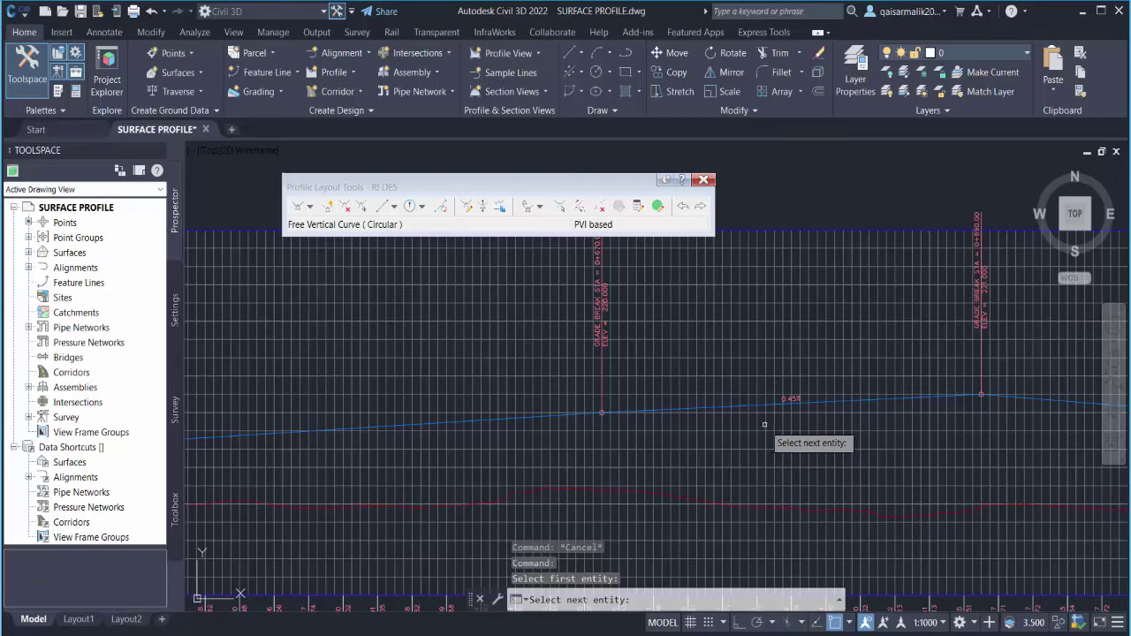
pyautogui.moveTo(765, 424); pyautogui.dragTo(636, 412, button='middle')
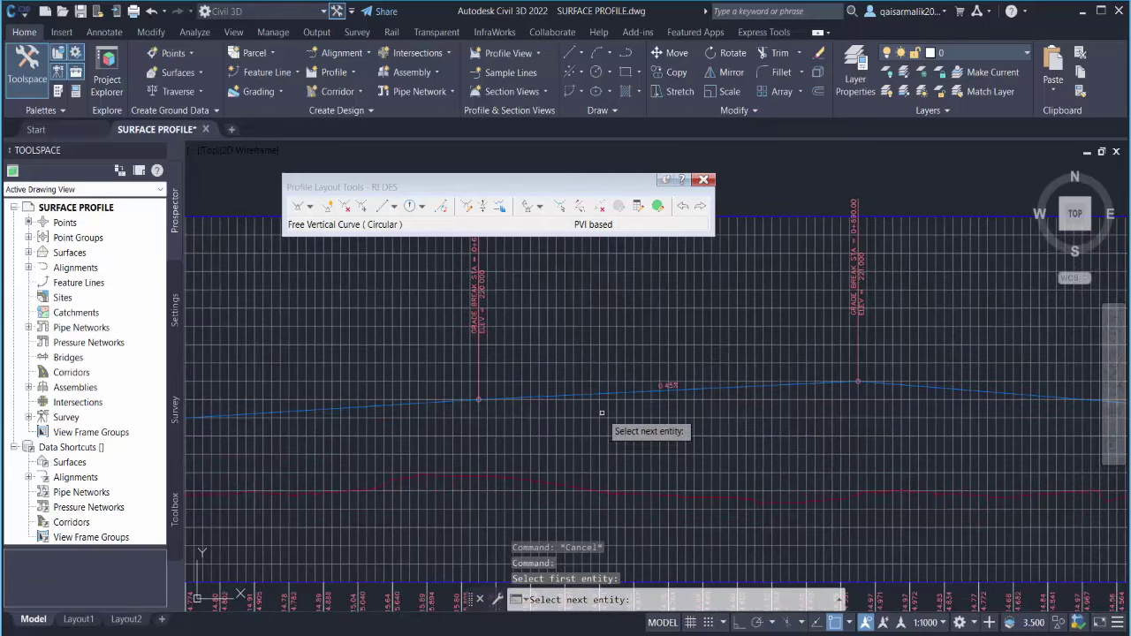
pyautogui.click(469, 400)
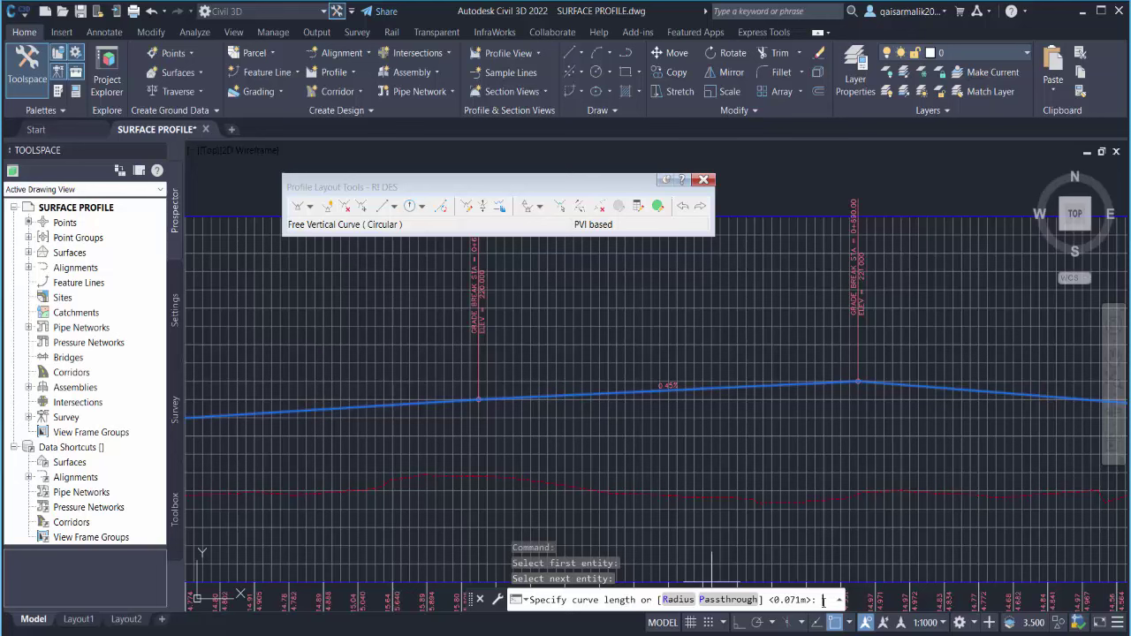
pyautogui.write('150')
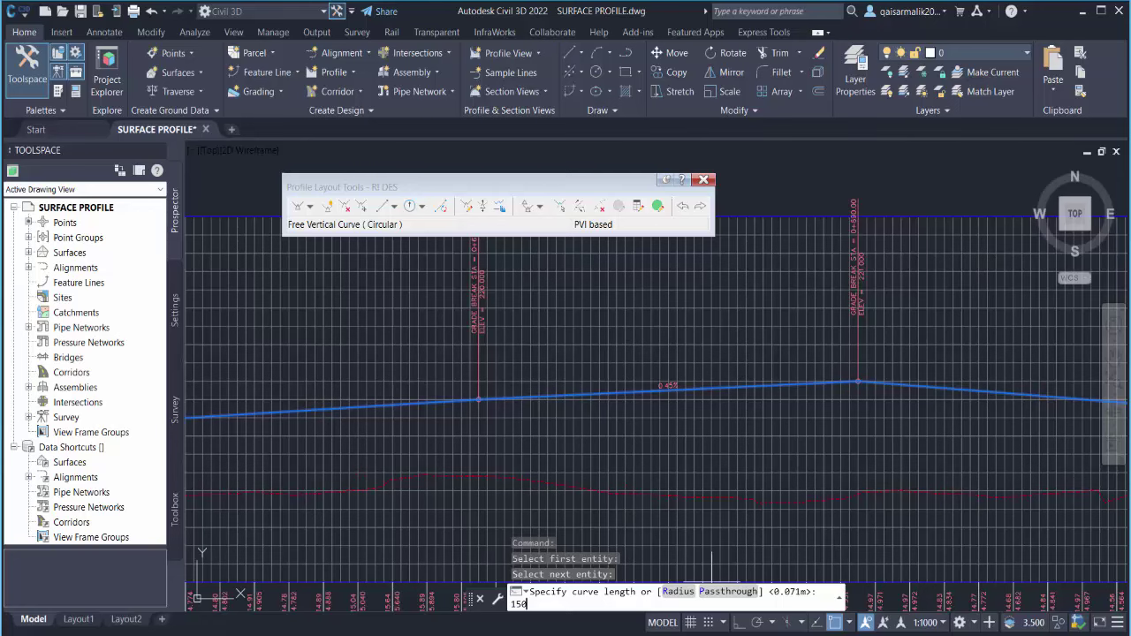
pyautogui.press('Return')
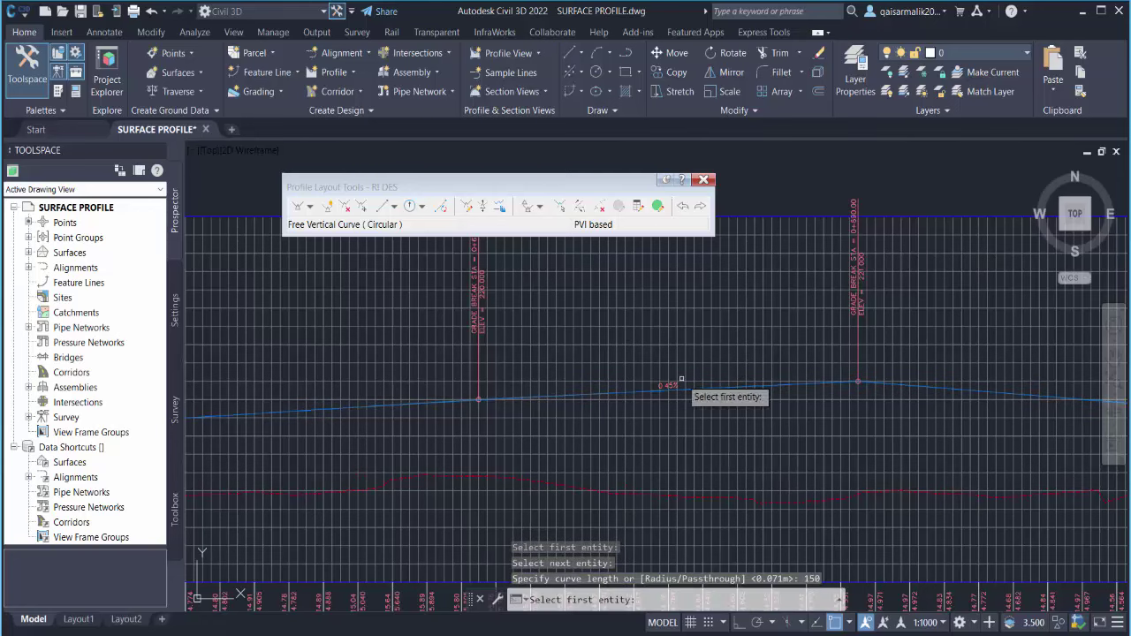
pyautogui.press('Return')
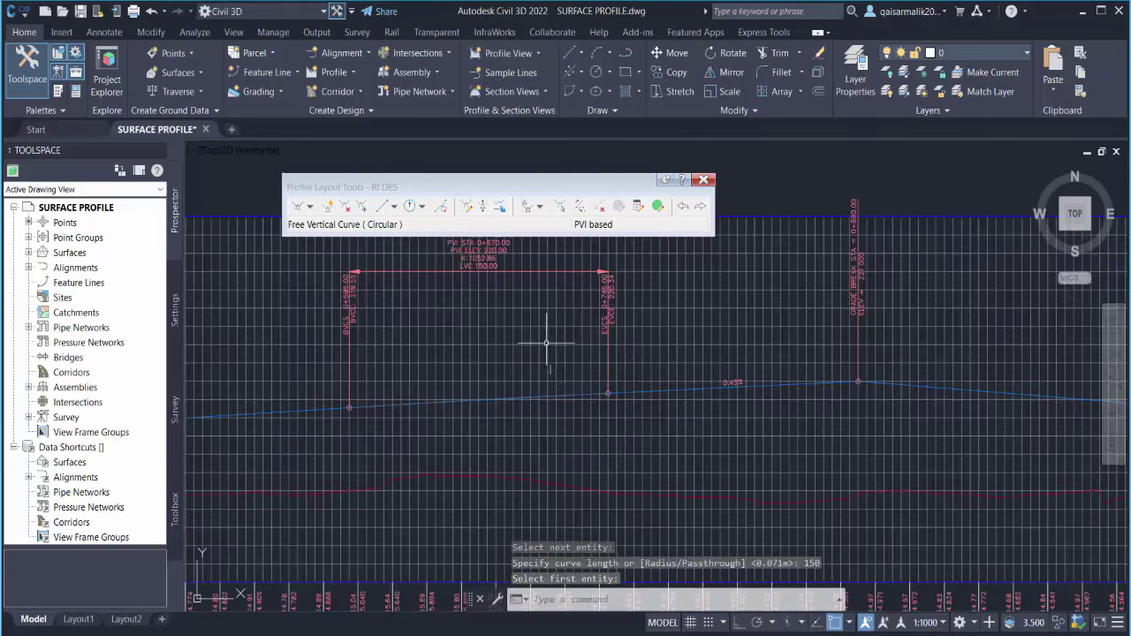
# Step: Zoom and pan to frame the new curve and the next grade break
pyautogui.scroll(2, 547, 343)
pyautogui.scroll(2, 505, 416)
pyautogui.scroll(1, 489, 392)
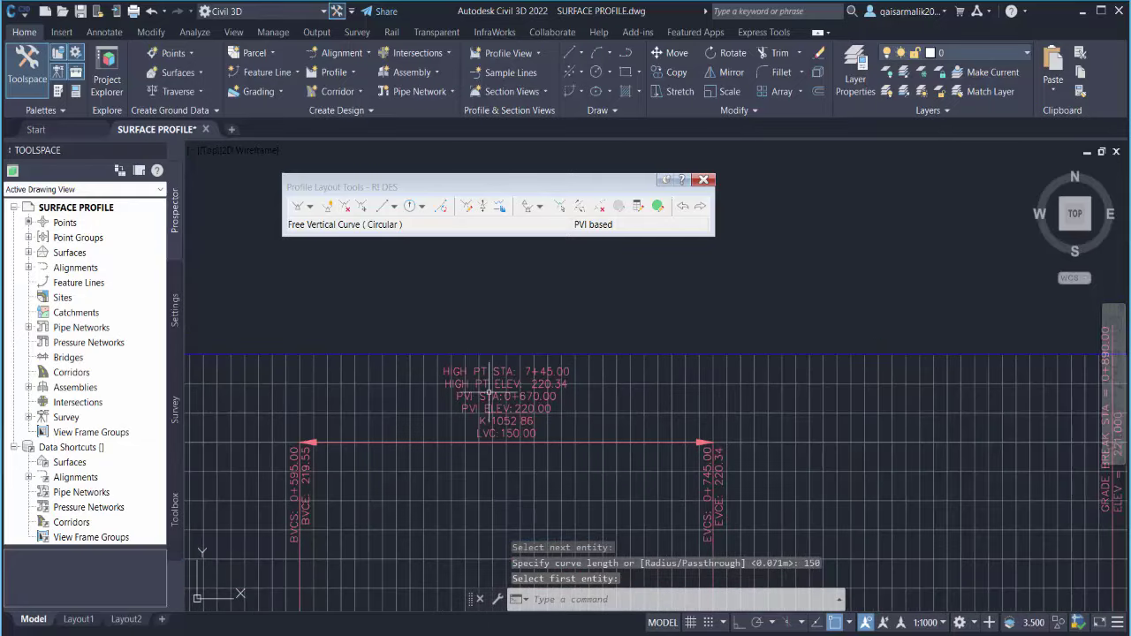
pyautogui.scroll(-1, 473, 373)
pyautogui.scroll(-1, 713, 450)
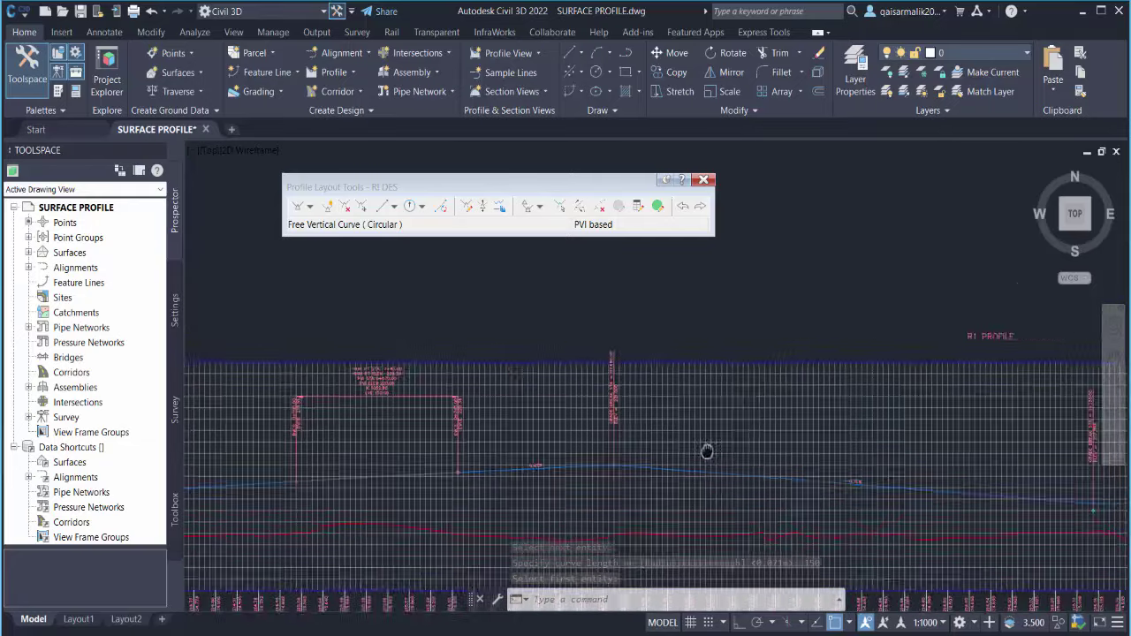
pyautogui.scroll(-1, 768, 522)
pyautogui.scroll(1, 656, 450)
pyautogui.scroll(1, 610, 437)
pyautogui.scroll(1, 556, 421)
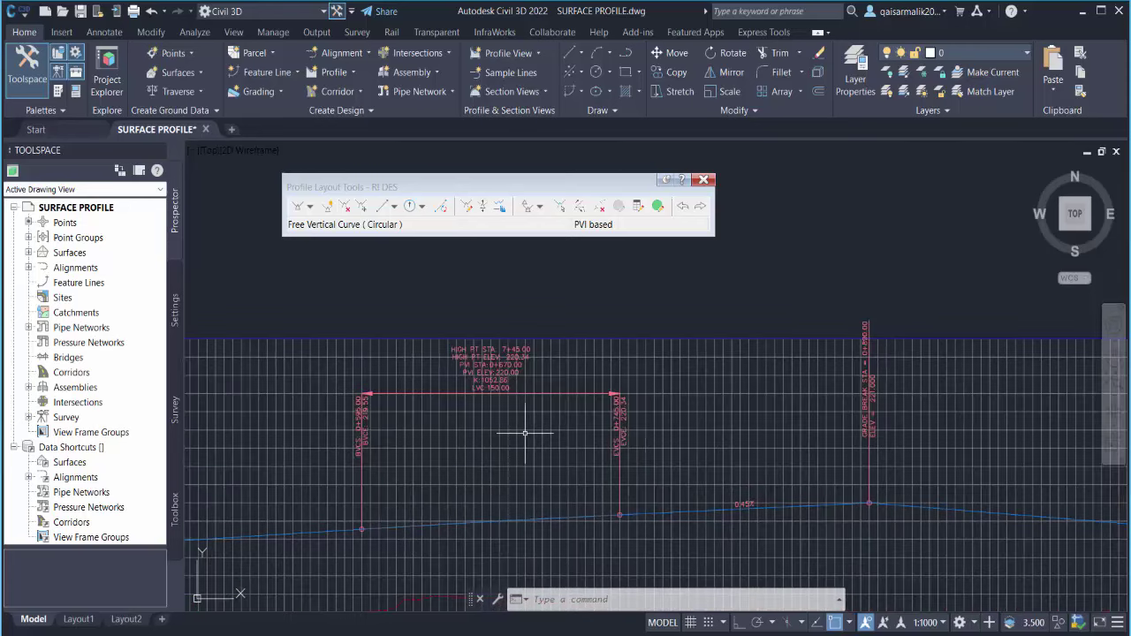
pyautogui.moveTo(526, 433); pyautogui.dragTo(345, 407, button='middle')
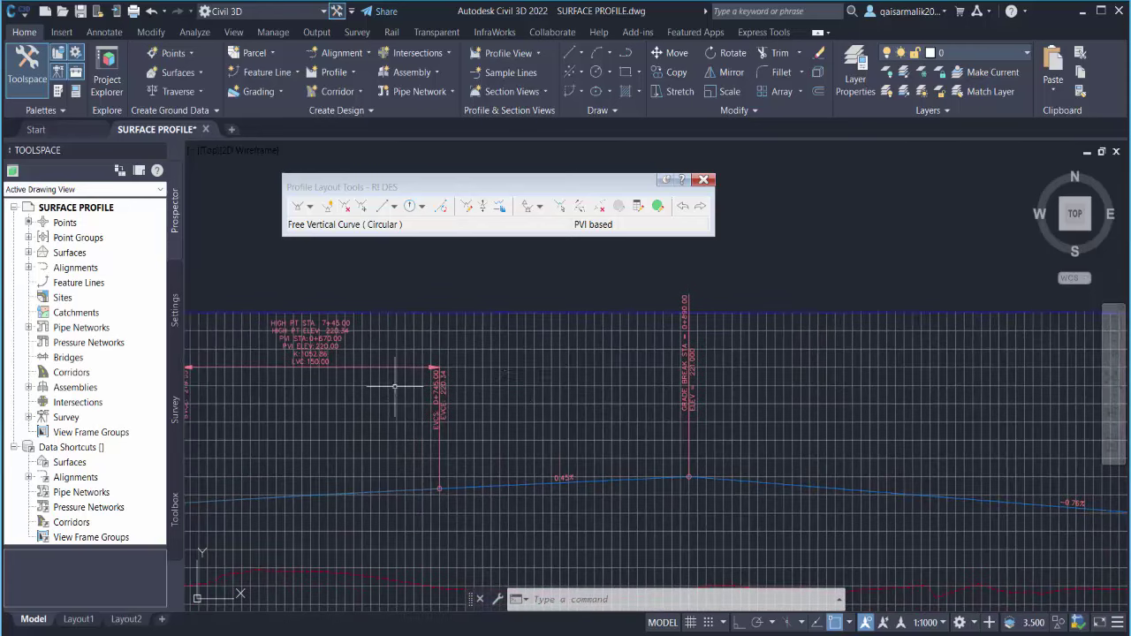
# Step: Add a 75 m free circular vertical curve at PVI 0+890, ending on the -0.76% tangent
pyautogui.click(420, 206)
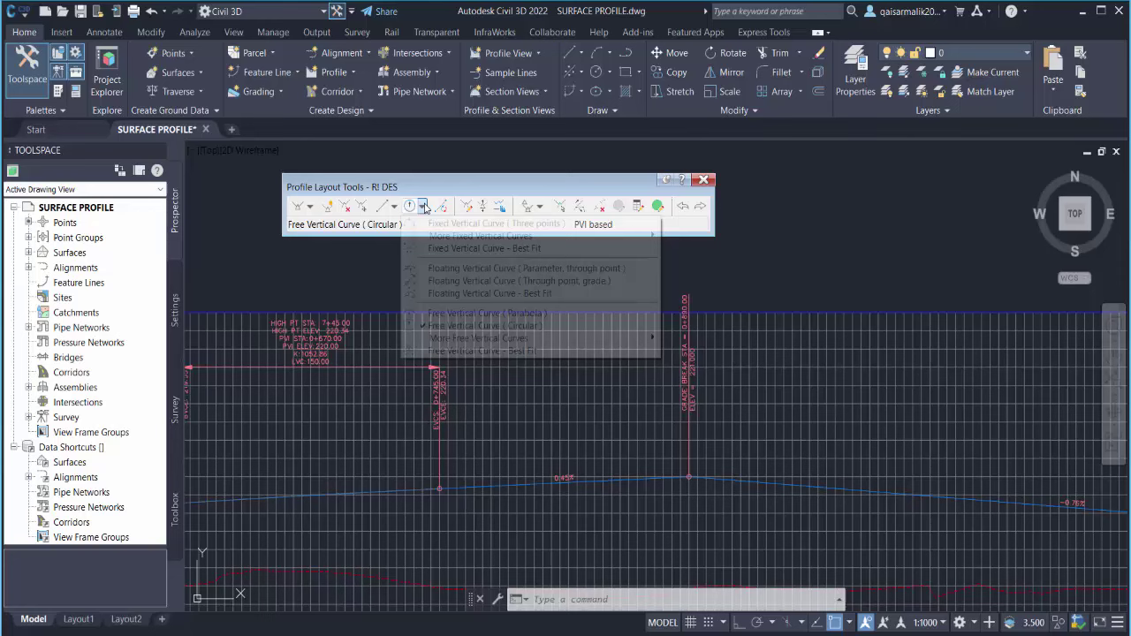
pyautogui.click(462, 328)
pyautogui.moveTo(797, 450); pyautogui.dragTo(502, 382, button='middle')
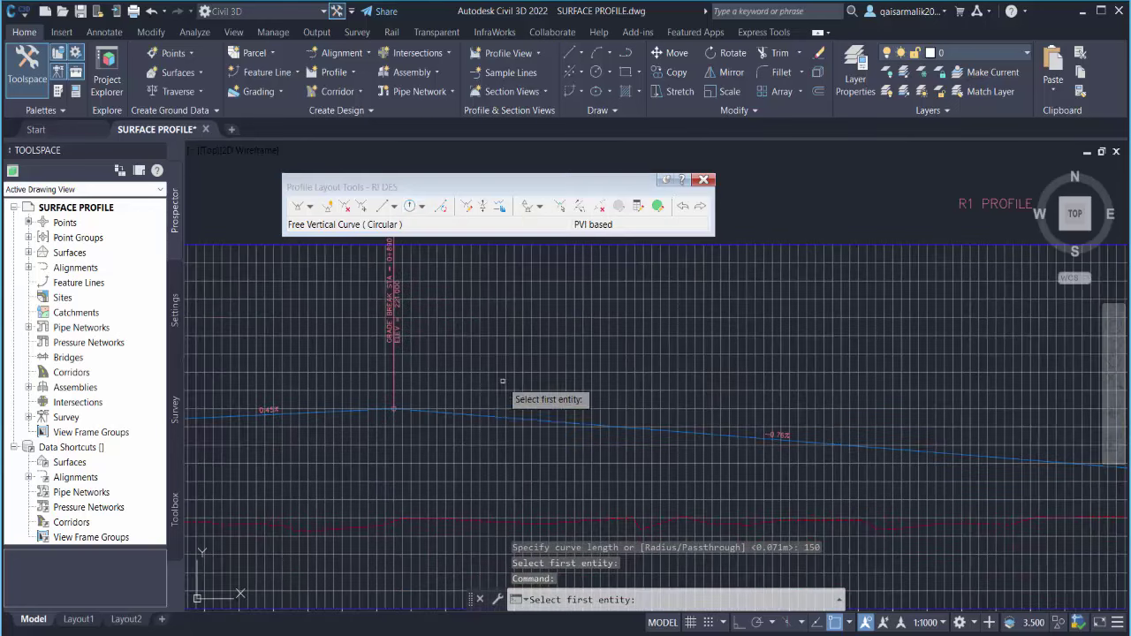
pyautogui.click(355, 412)
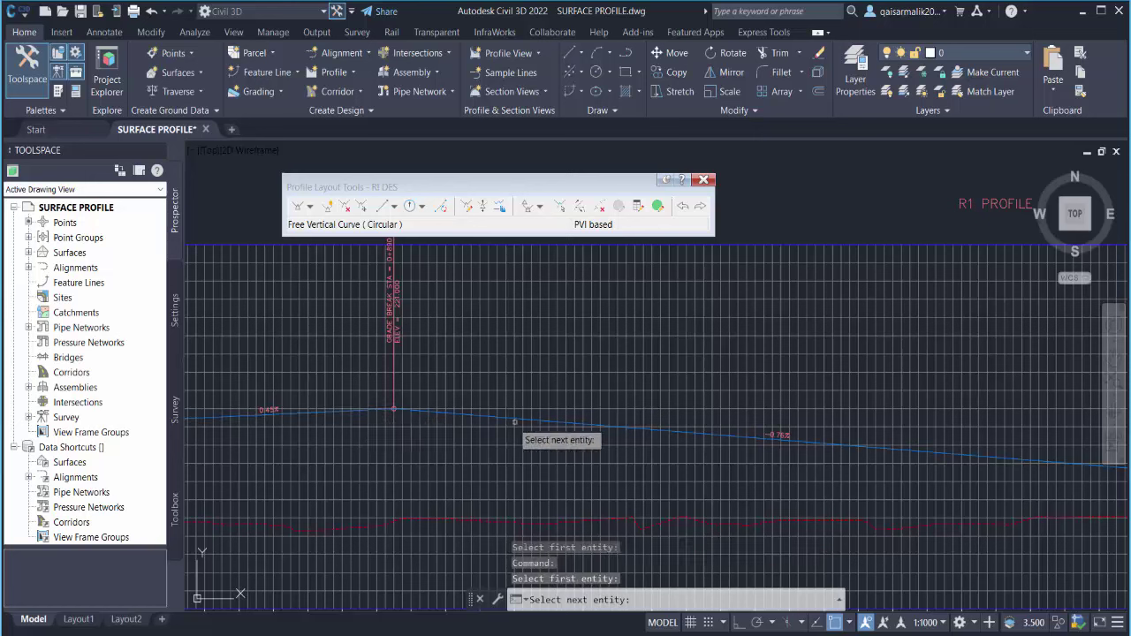
pyautogui.click(484, 415)
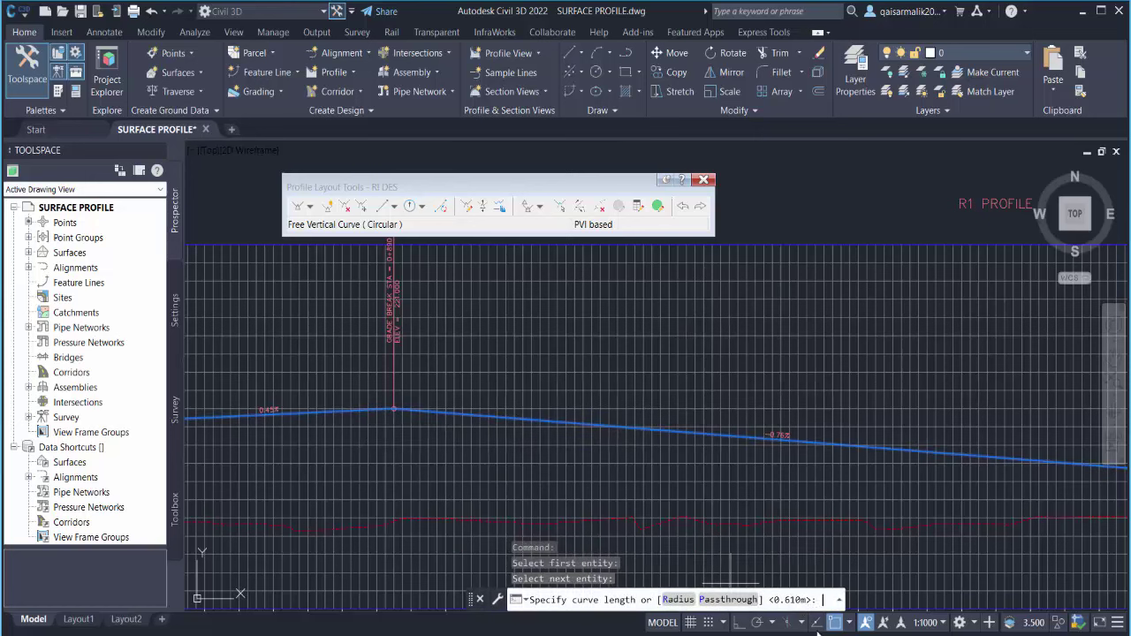
pyautogui.write('75')
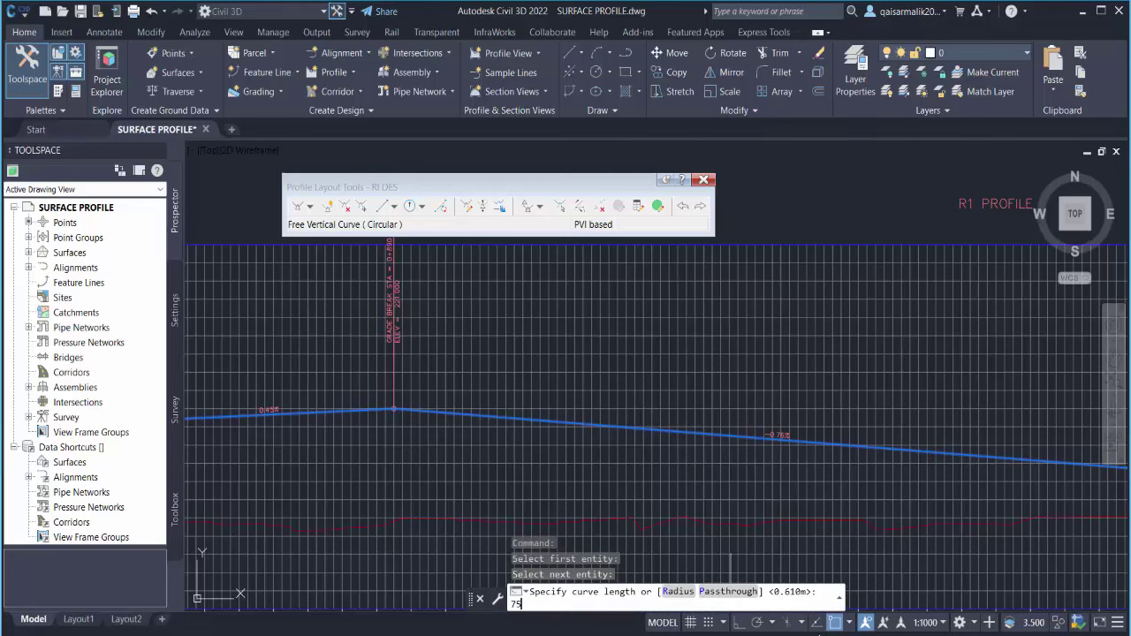
pyautogui.press('Return')
pyautogui.press('Escape')
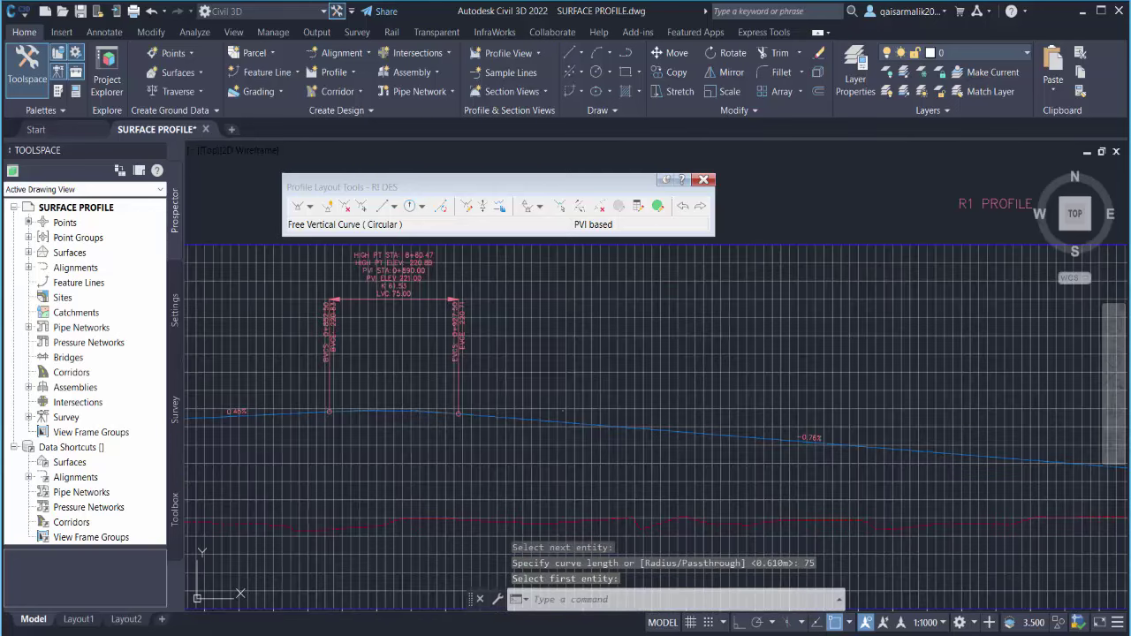
# Step: Pan and zoom until the grade break at station 1+335.00 is centred
pyautogui.scroll(-3, 564, 380)
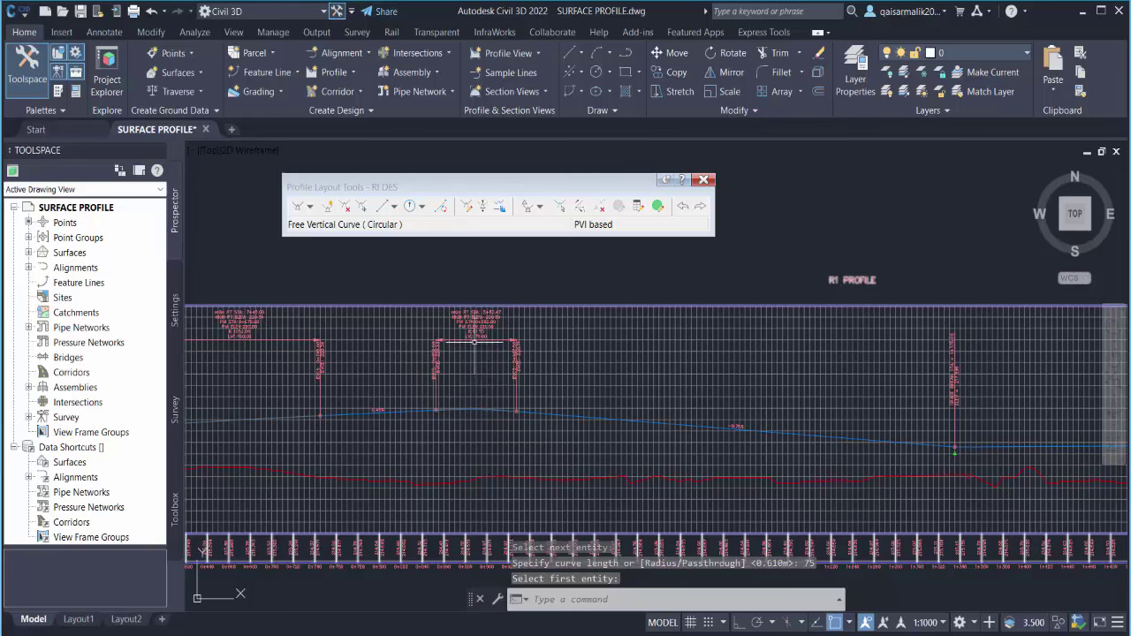
pyautogui.scroll(2, 474, 341)
pyautogui.scroll(-2, 551, 371)
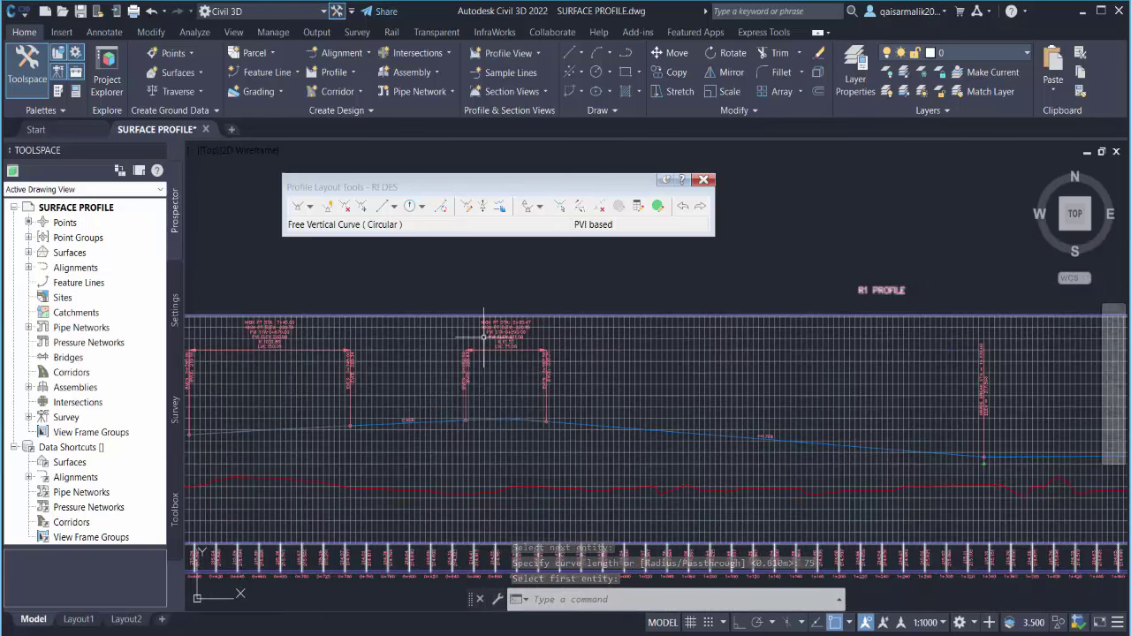
pyautogui.scroll(2, 483, 337)
pyautogui.moveTo(462, 395); pyautogui.dragTo(274, 392, button='middle')
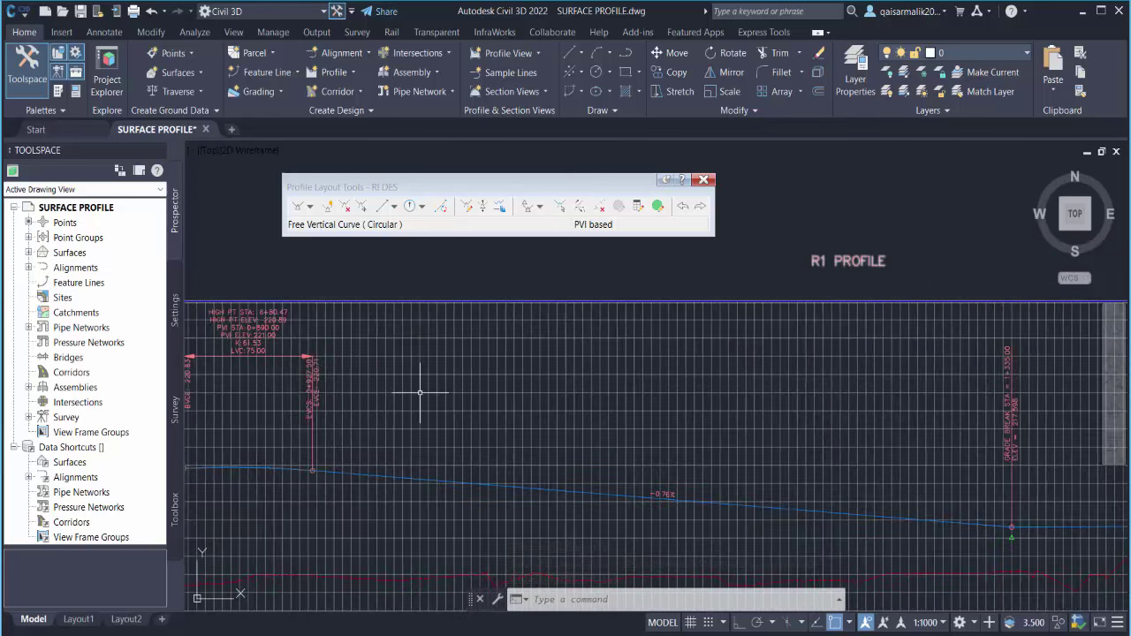
pyautogui.scroll(-2, 421, 383)
pyautogui.moveTo(662, 425); pyautogui.dragTo(401, 422, button='middle')
pyautogui.scroll(-2, 720, 442)
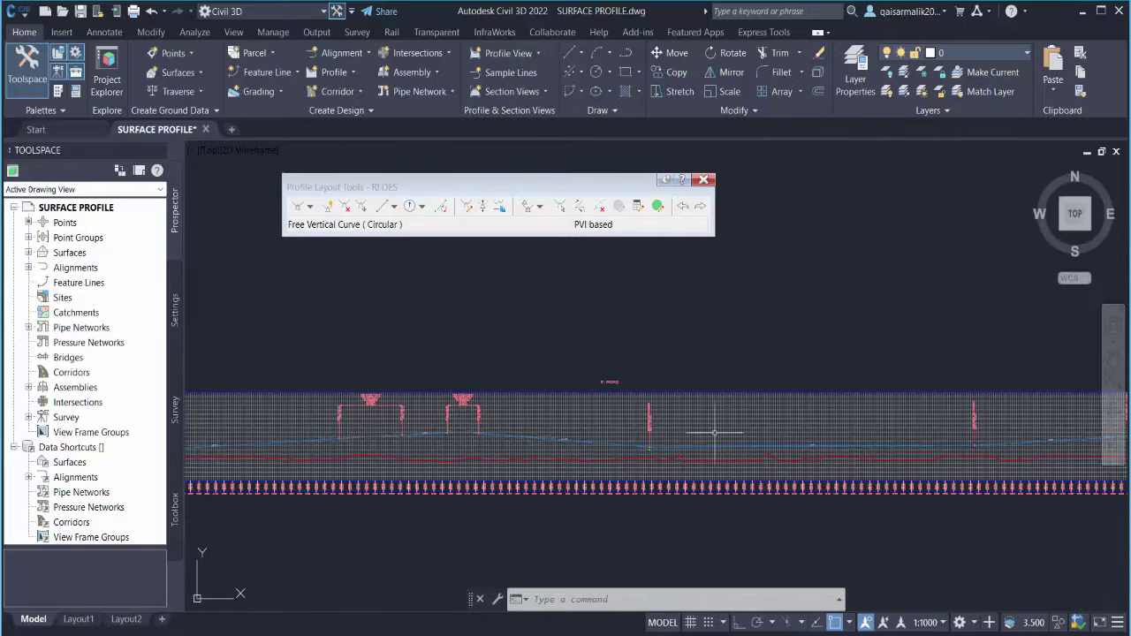
pyautogui.scroll(2, 700, 427)
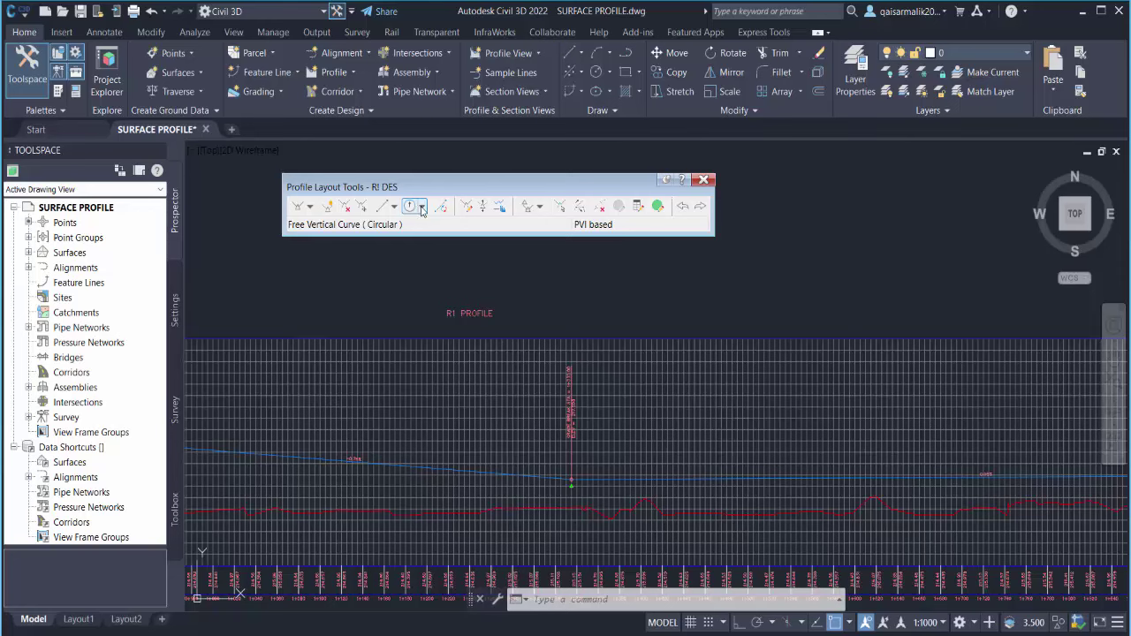
# Step: Join the -0.76% tangent and the next tangent at 1+335 with a 250 m circular sag curve
pyautogui.click(409, 208)
pyautogui.scroll(2, 464, 483)
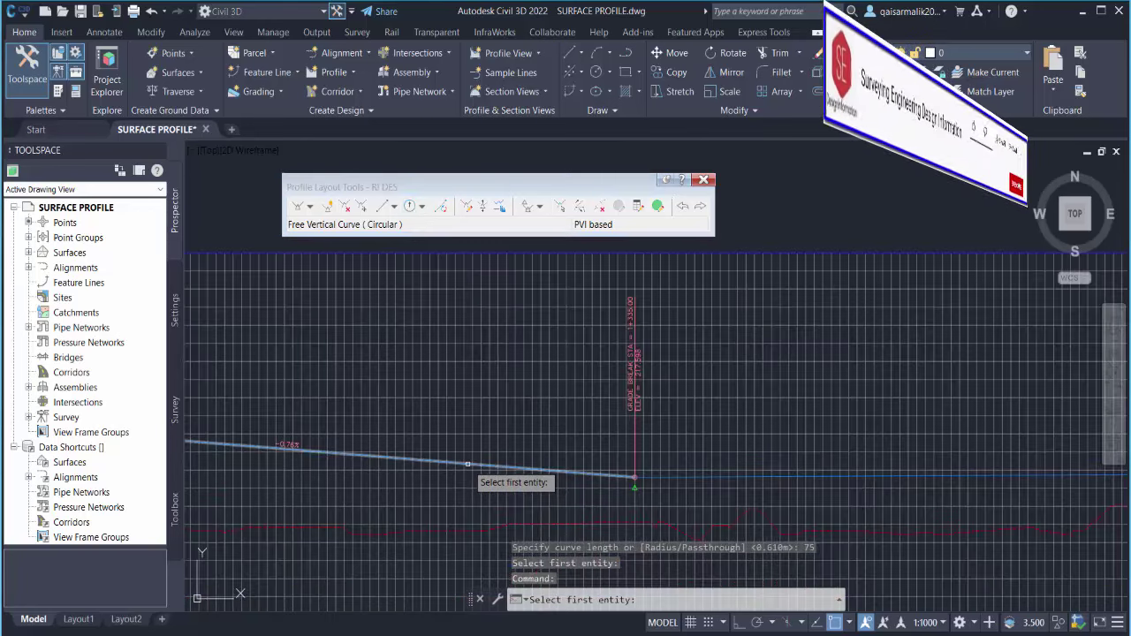
pyautogui.click(622, 481)
pyautogui.click(723, 477)
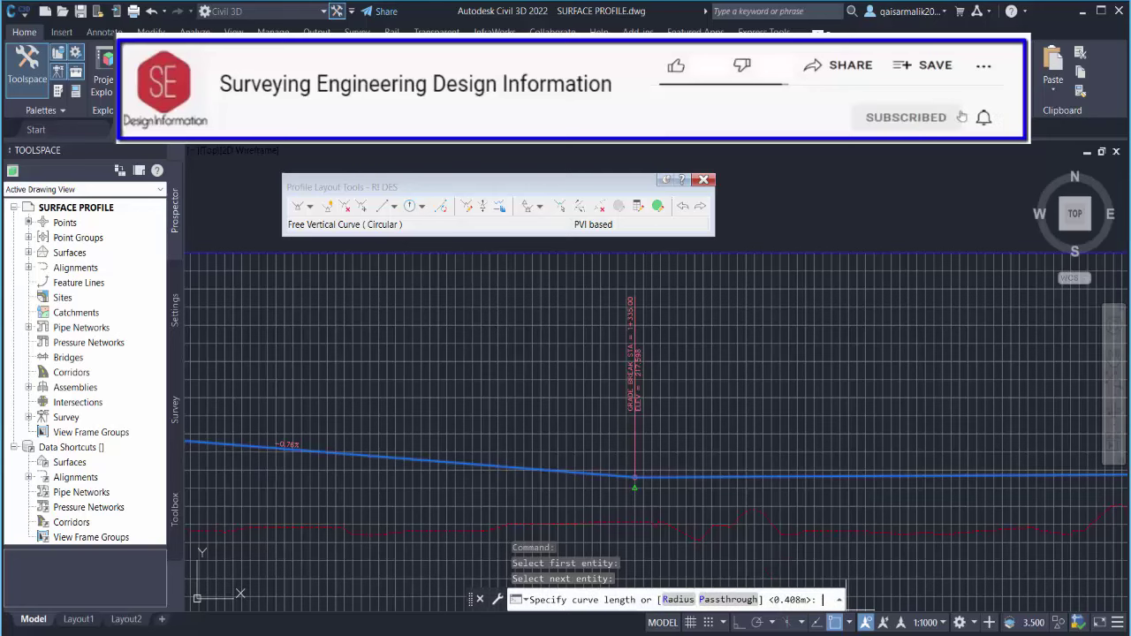
pyautogui.write('250')
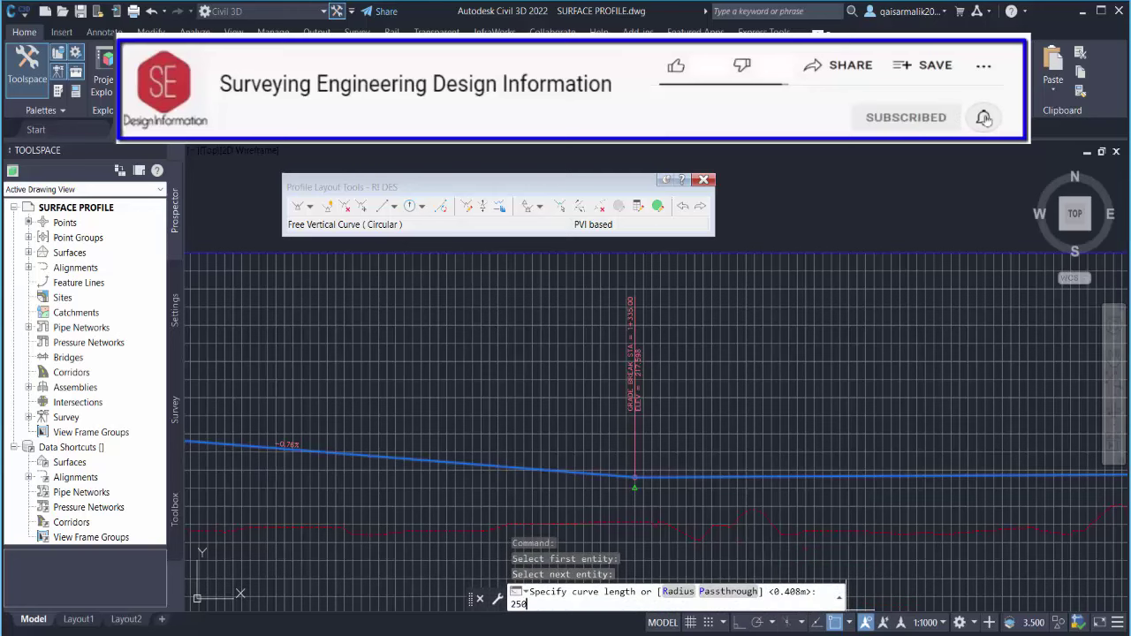
pyautogui.press('Return')
pyautogui.press('Return')
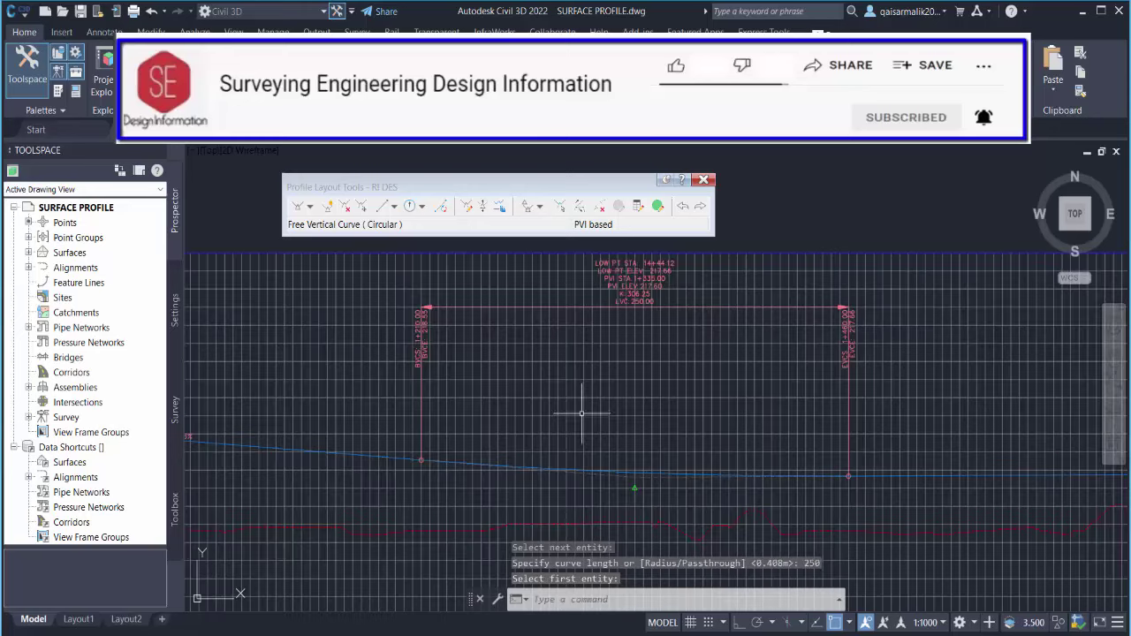
pyautogui.doubleClick(698, 411)
pyautogui.scroll(2, 581, 418)
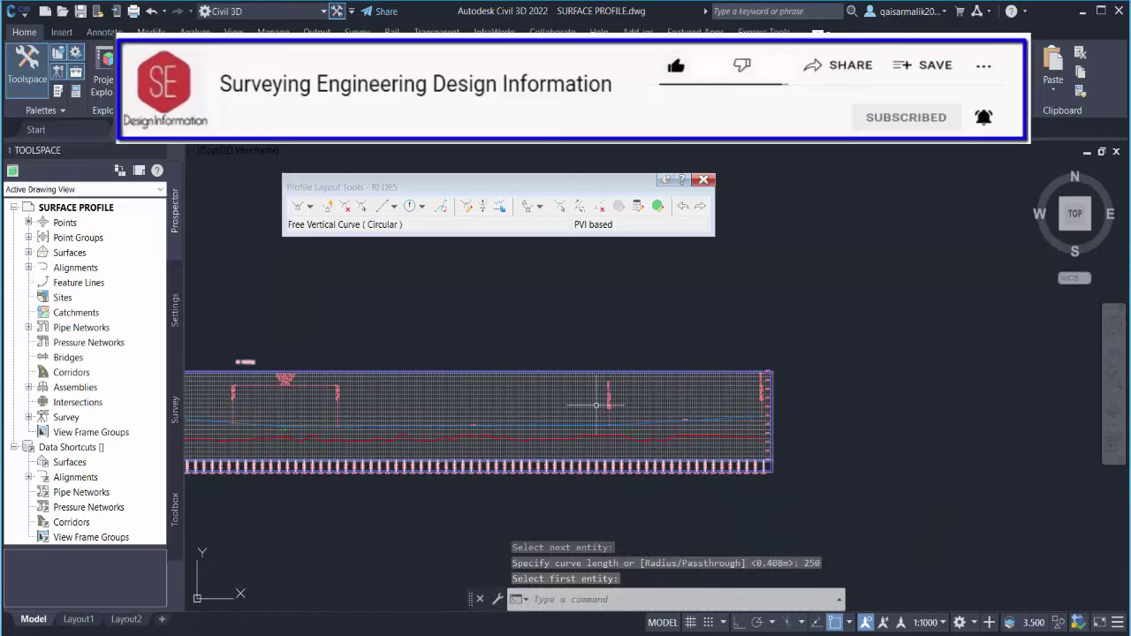
pyautogui.scroll(3, 580, 419)
pyautogui.press('Escape')
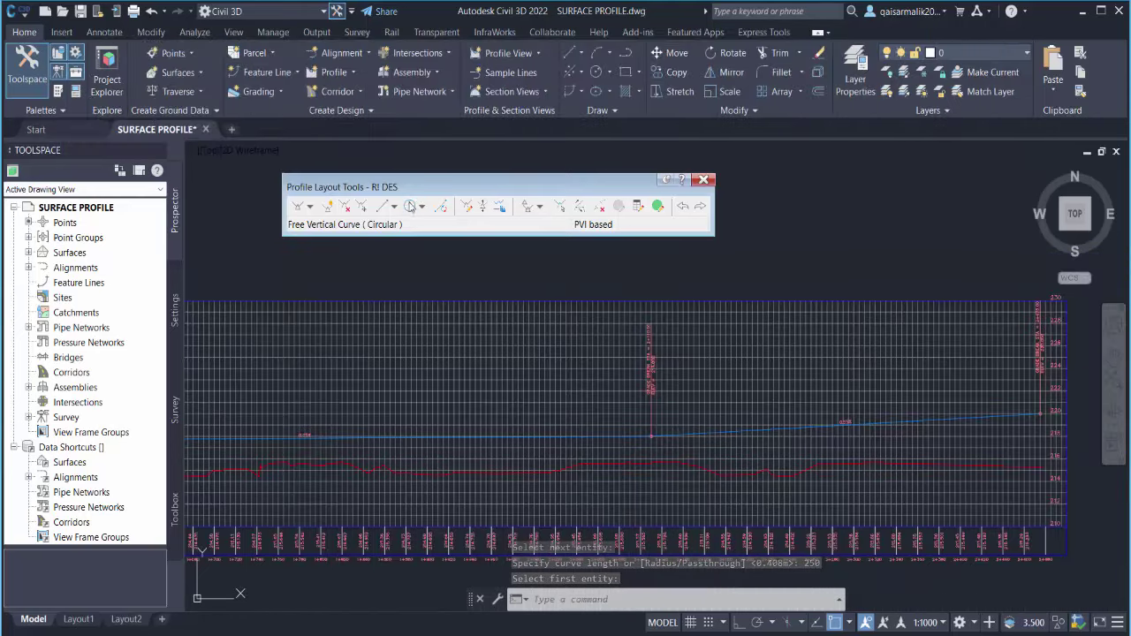
# Step: Add a 350 m free circular vertical curve where the grade turns to 0.55%
pyautogui.click(411, 207)
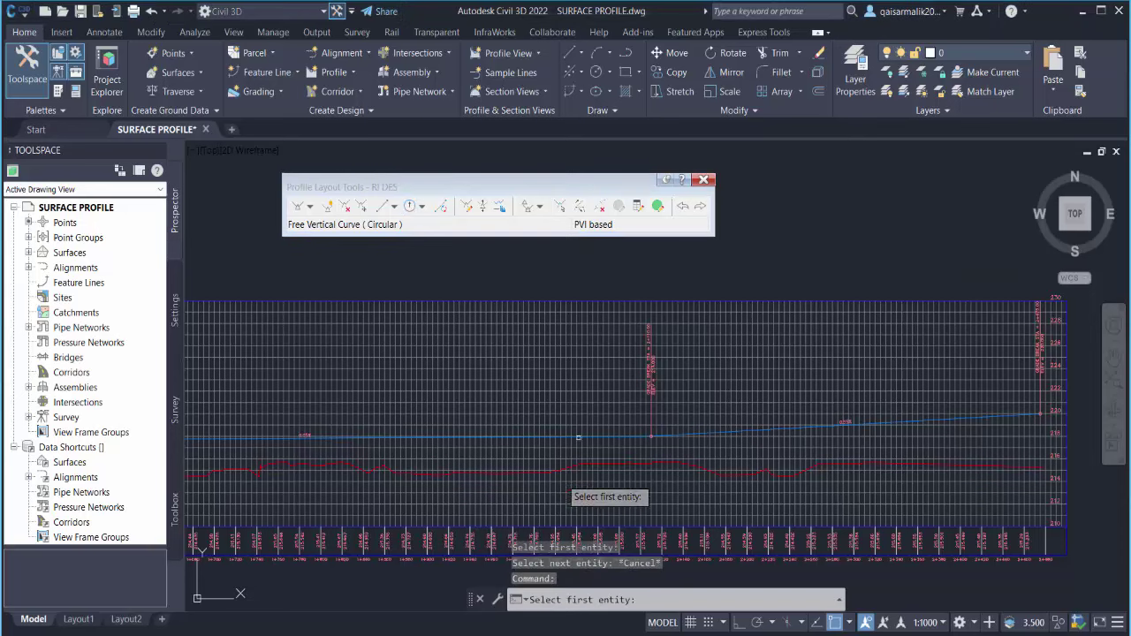
pyautogui.scroll(3, 553, 452)
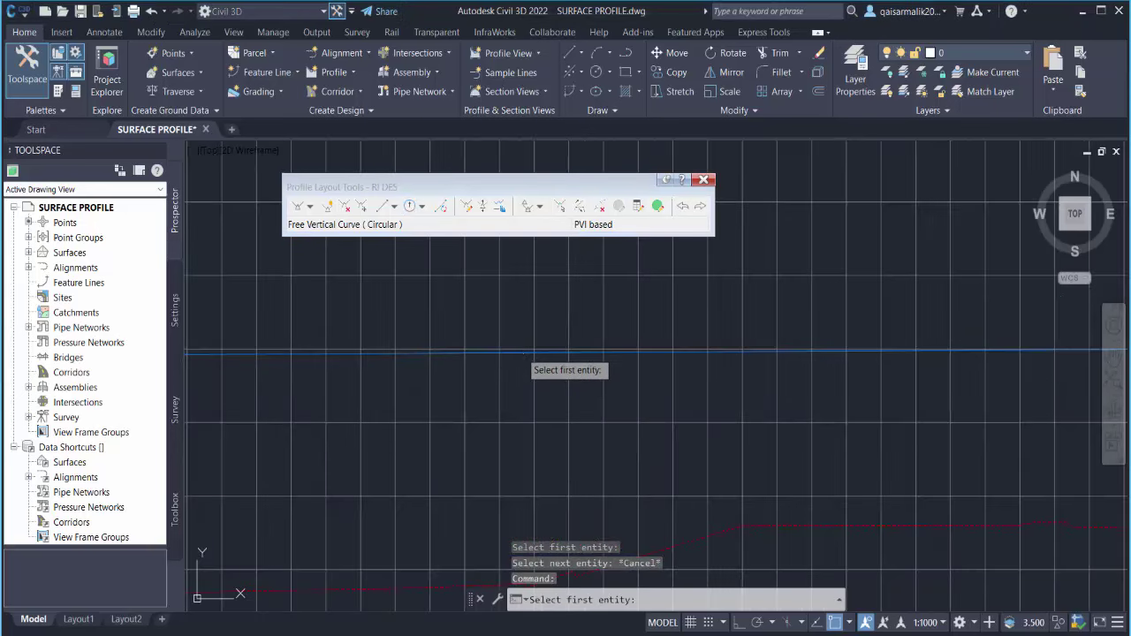
pyautogui.click(522, 351)
pyautogui.scroll(-3, 481, 388)
pyautogui.scroll(3, 744, 371)
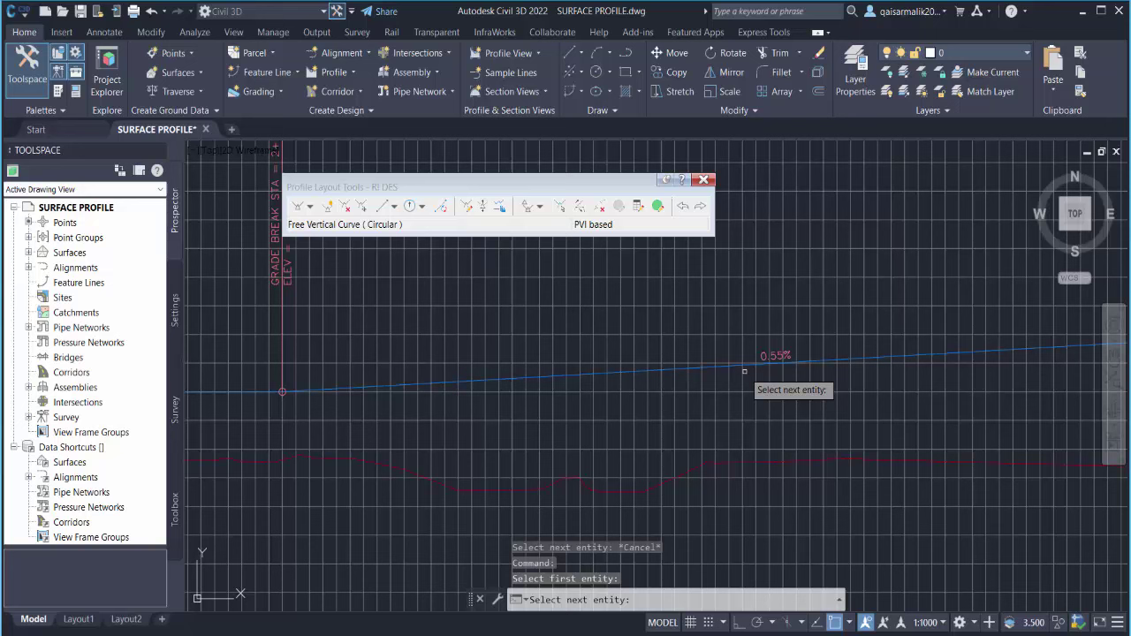
pyautogui.click(660, 372)
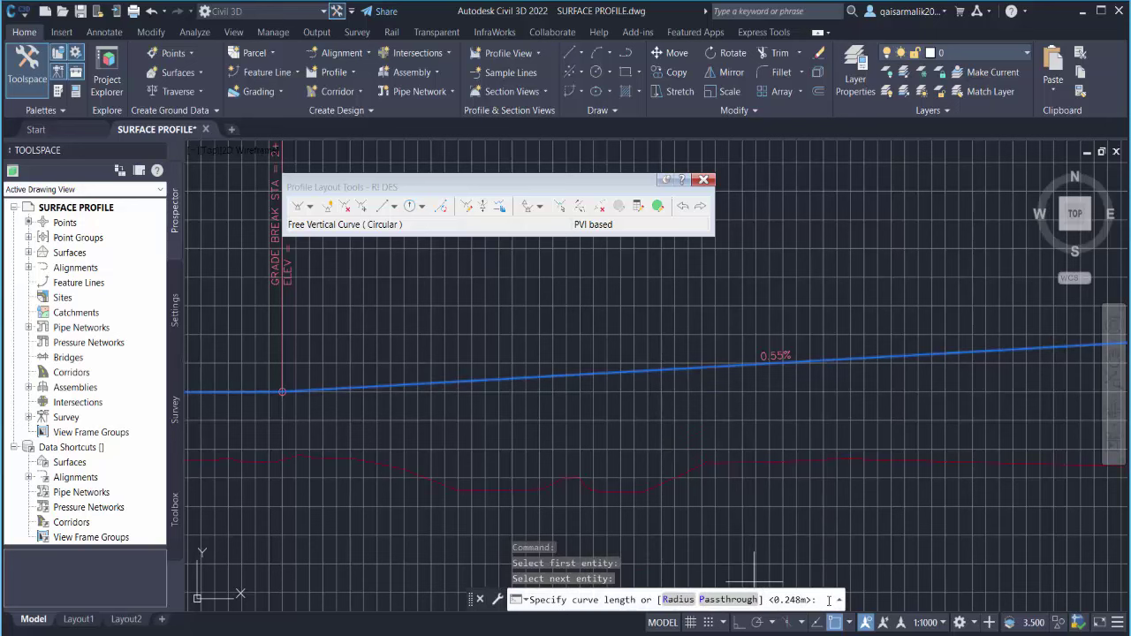
pyautogui.write('350')
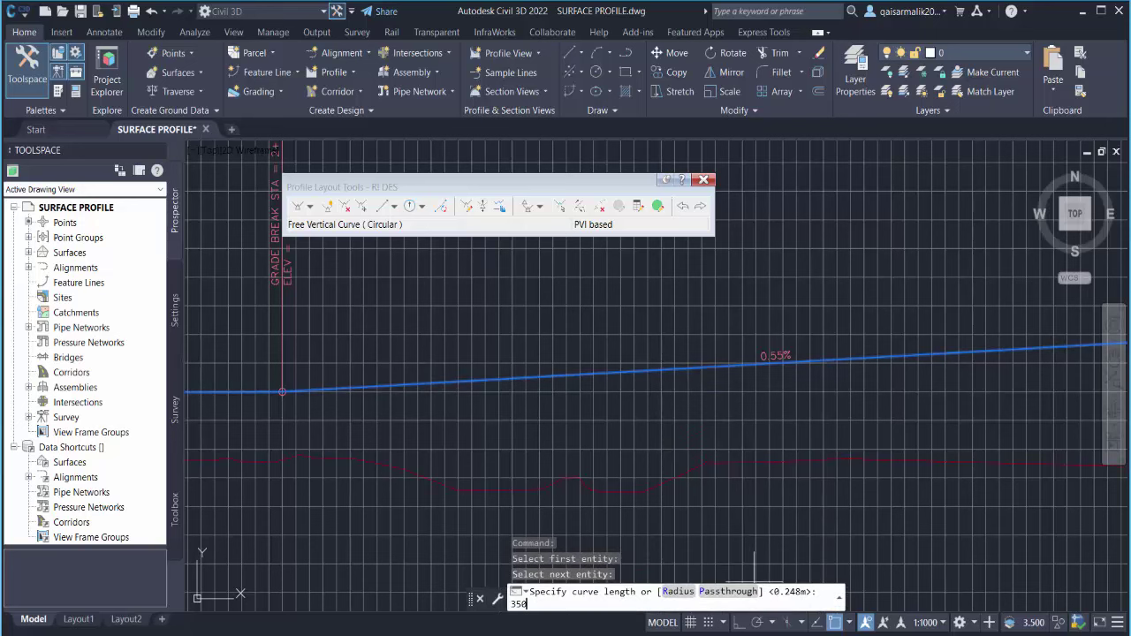
pyautogui.press('Return')
pyautogui.scroll(-5, 803, 318)
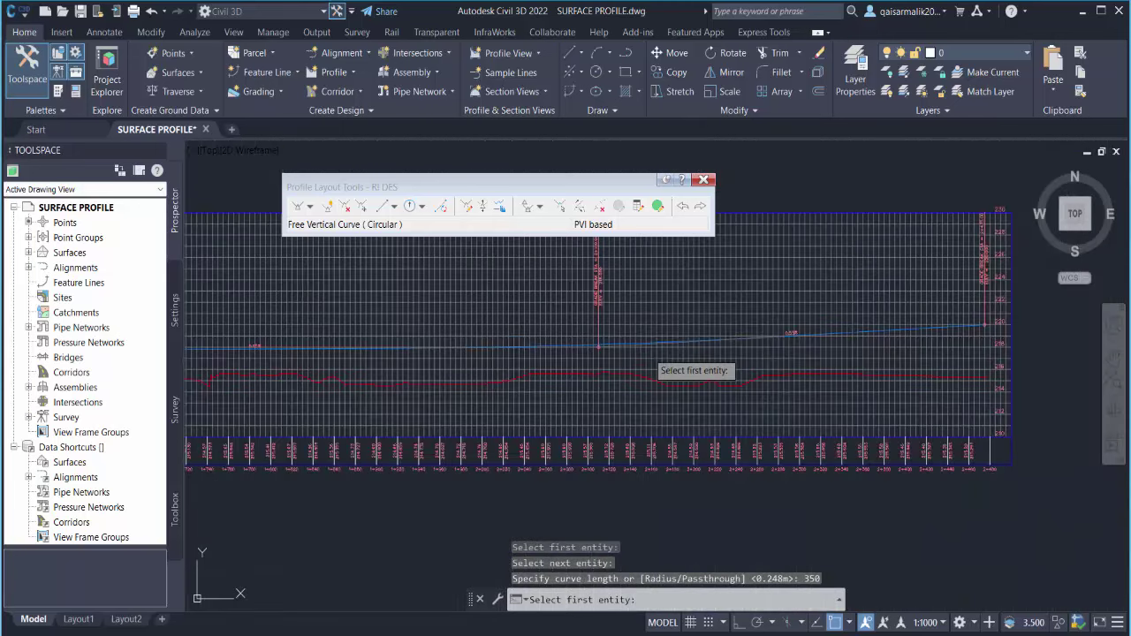
pyautogui.scroll(5, 669, 391)
pyautogui.scroll(-5, 717, 410)
pyautogui.press('Return')
# Step: Pan and zoom to recentre the whole profile with the new curve visible
pyautogui.scroll(2, 623, 389)
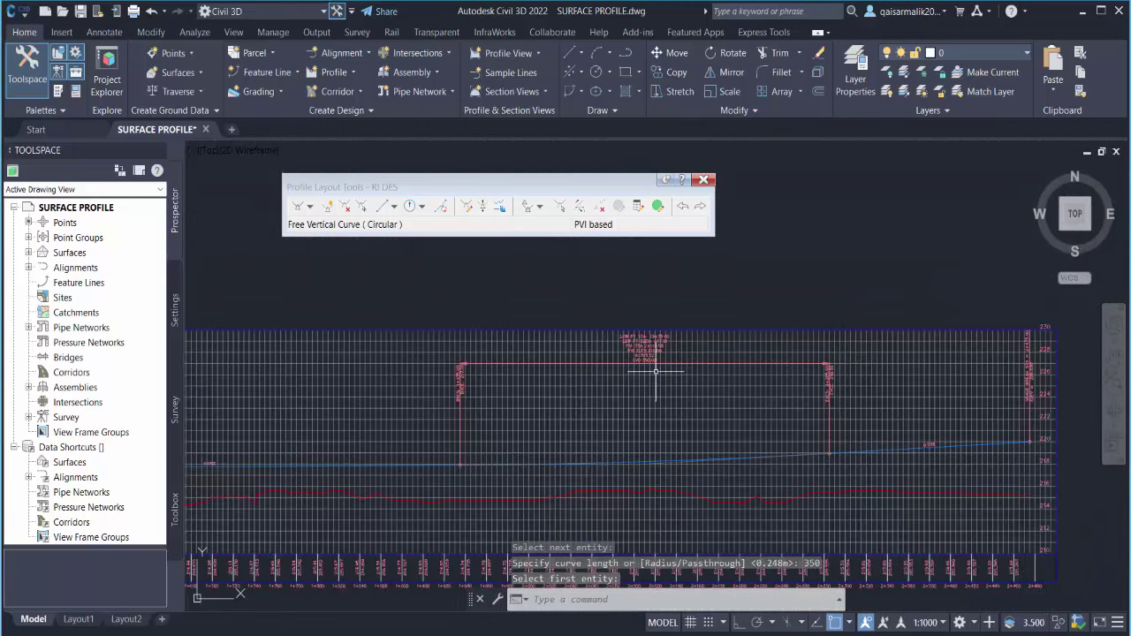
pyautogui.scroll(2, 480, 417)
pyautogui.scroll(2, 702, 434)
pyautogui.moveTo(702, 434)
pyautogui.mouseDown(button='middle')
pyautogui.moveTo(538, 474)
pyautogui.moveTo(714, 505)
pyautogui.mouseUp(button='middle')
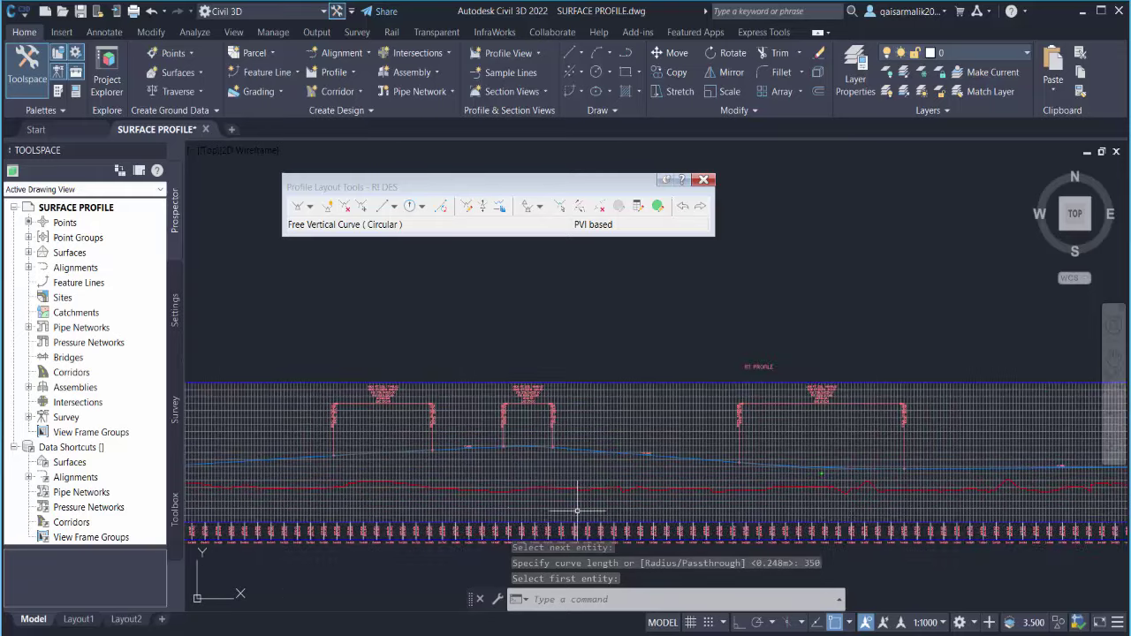
pyautogui.moveTo(504, 497); pyautogui.dragTo(617, 464, button='middle')
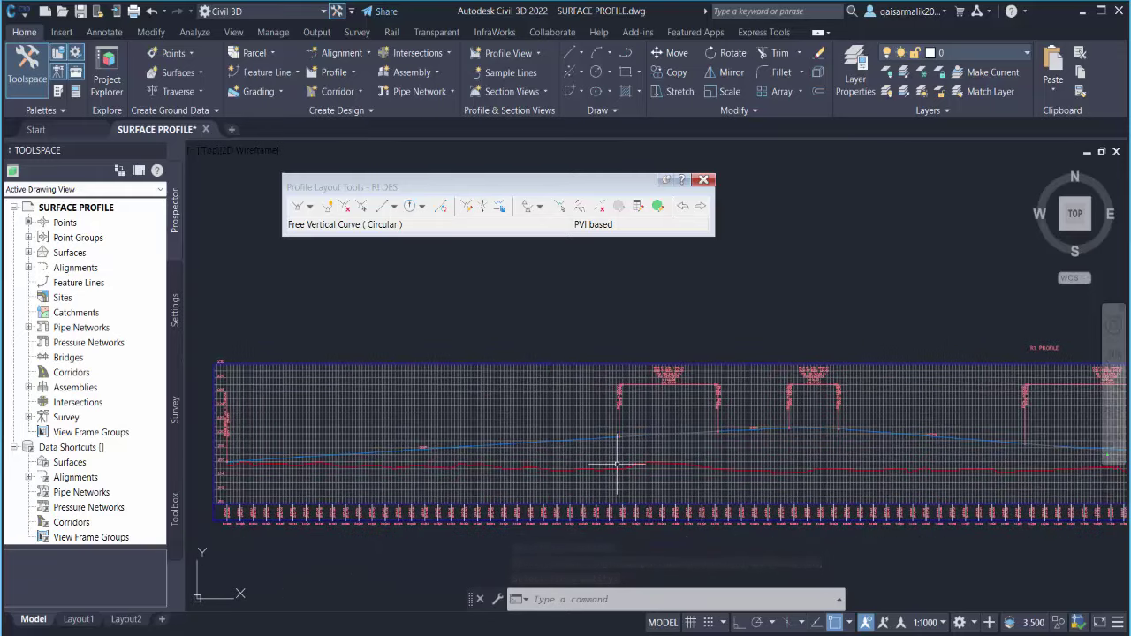
pyautogui.moveTo(731, 439); pyautogui.dragTo(606, 407, button='middle')
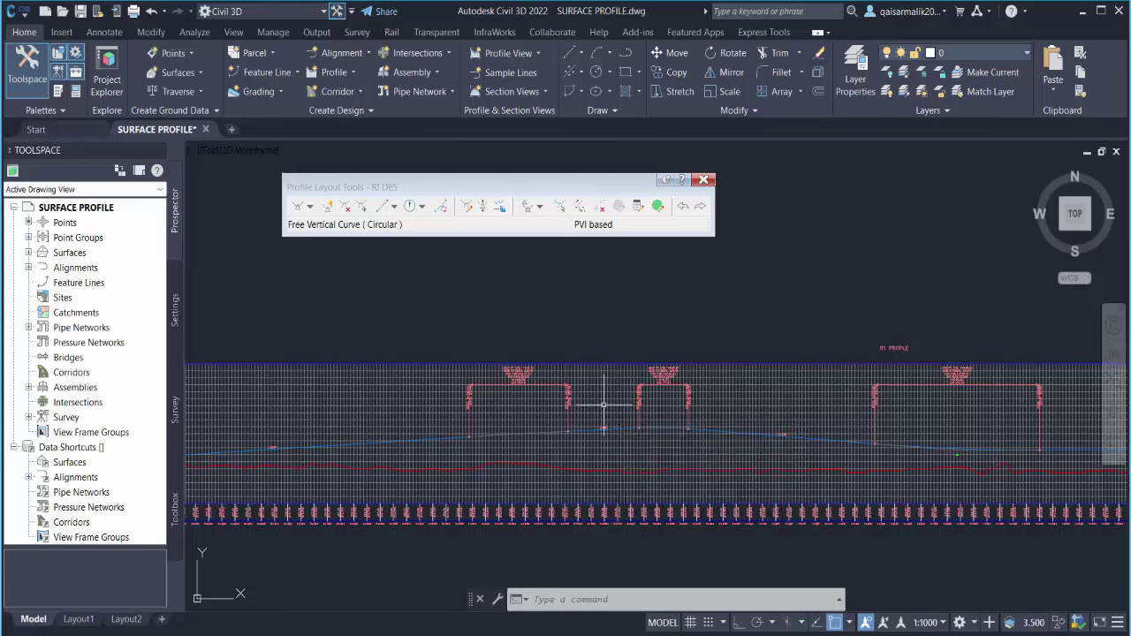
# Step: Insert a PVI on R1 DES at station 0+365.00, elevation 217.409 m
pyautogui.click(327, 208)
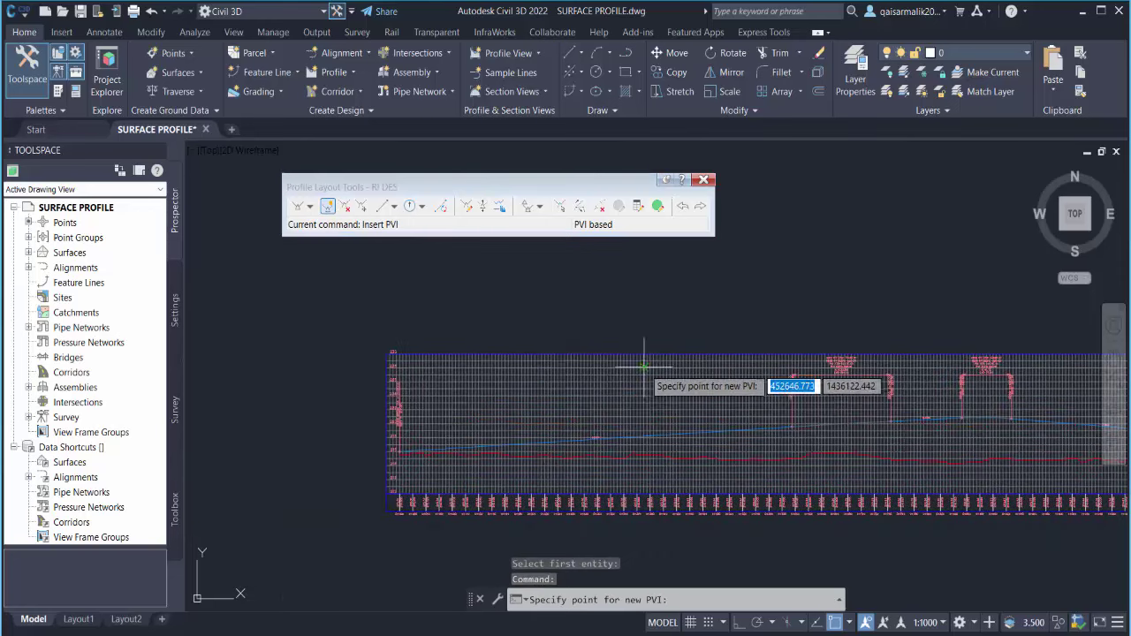
pyautogui.scroll(3, 654, 442)
pyautogui.scroll(2, 517, 409)
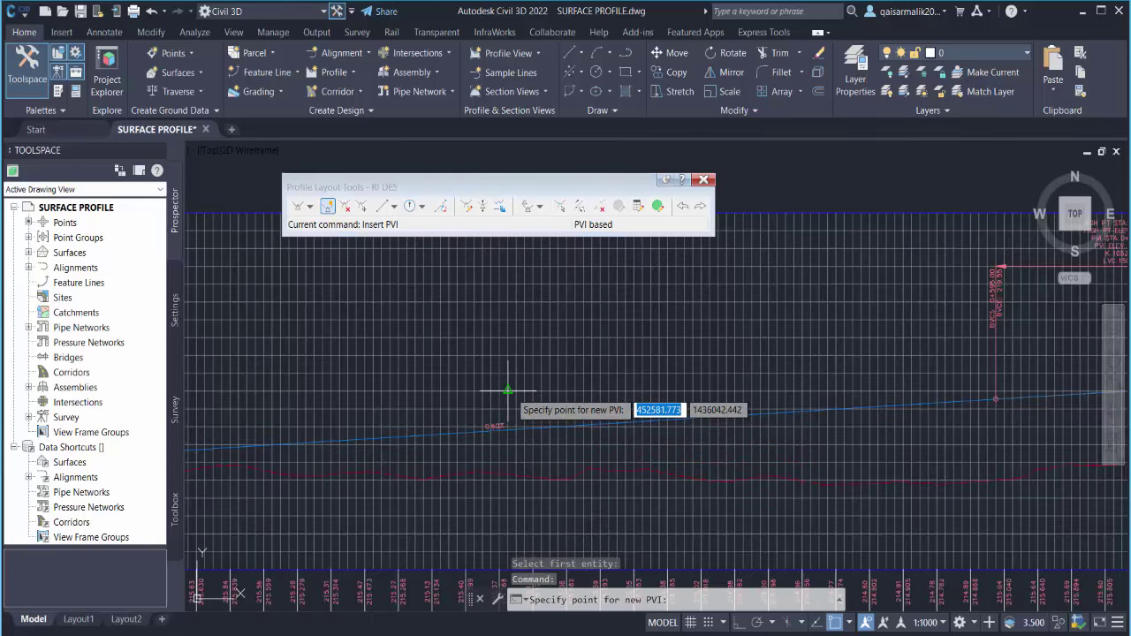
pyautogui.scroll(2, 614, 438)
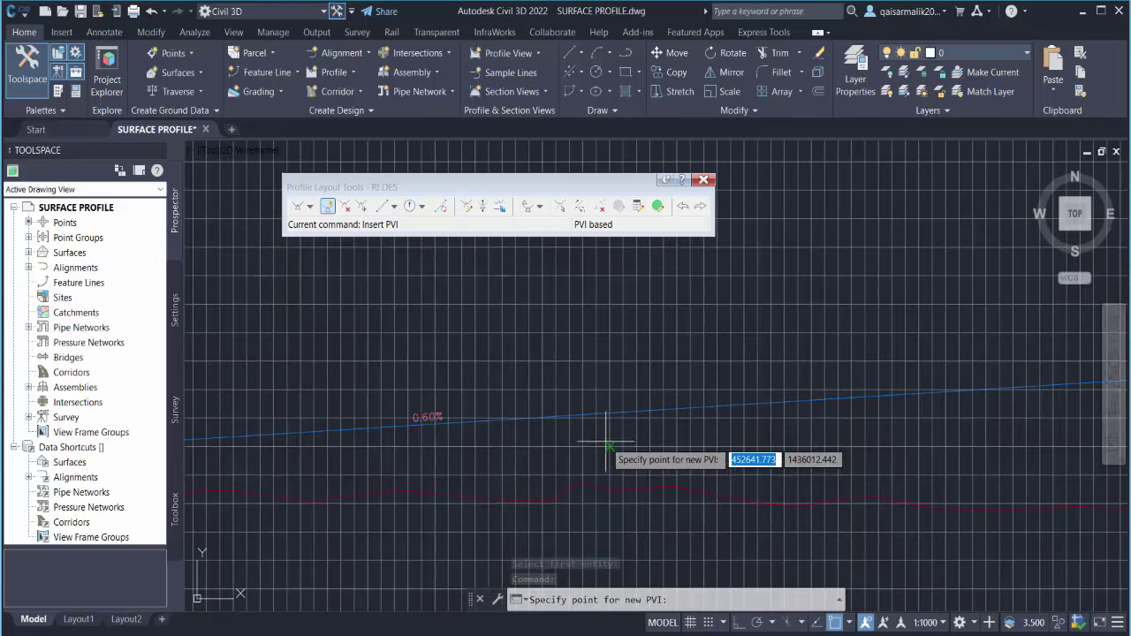
pyautogui.click(610, 435)
pyautogui.scroll(-5, 518, 389)
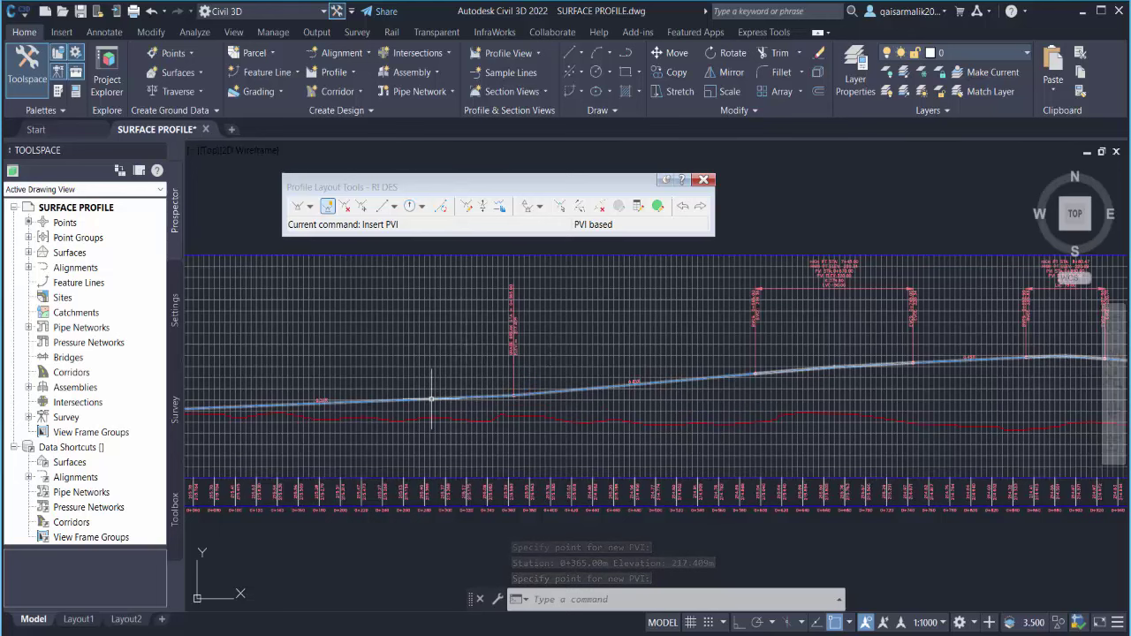
pyautogui.click(420, 207)
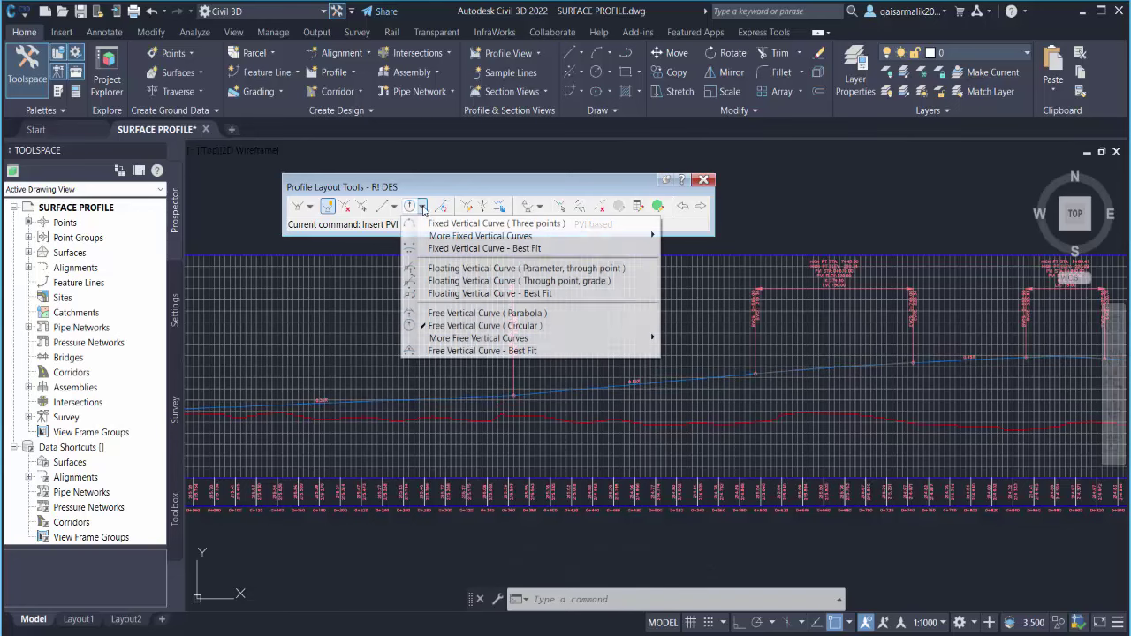
# Step: Add a 200 m free circular vertical curve at the new PVI, ending on the 0.85% tangent
pyautogui.click(469, 326)
pyautogui.scroll(5, 372, 412)
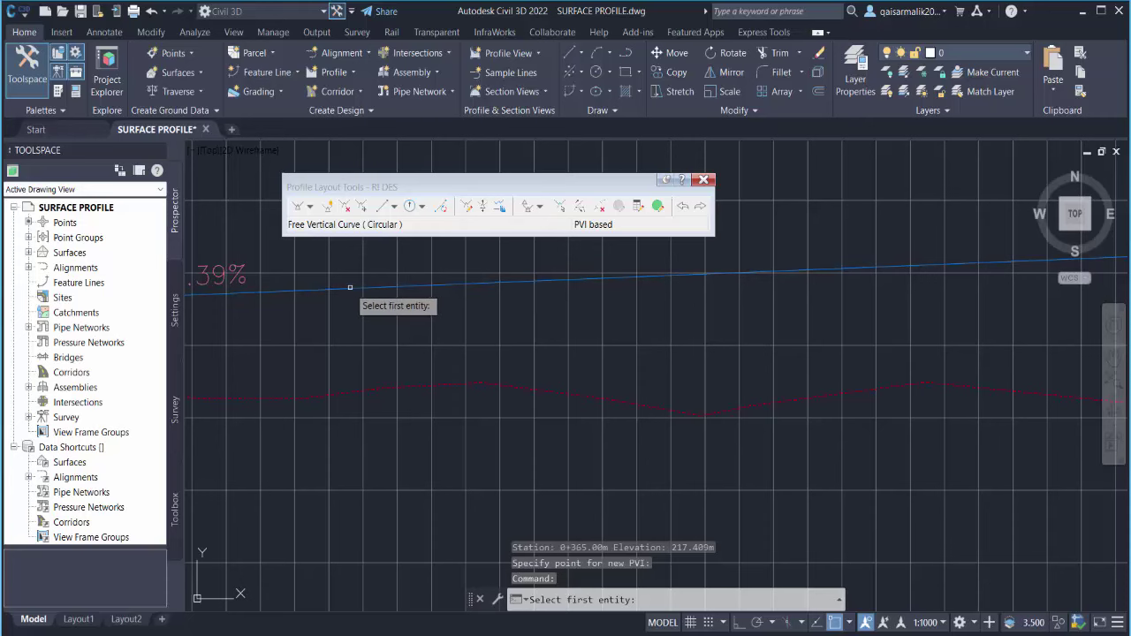
pyautogui.scroll(-3, 344, 336)
pyautogui.scroll(2, 629, 329)
pyautogui.click(611, 319)
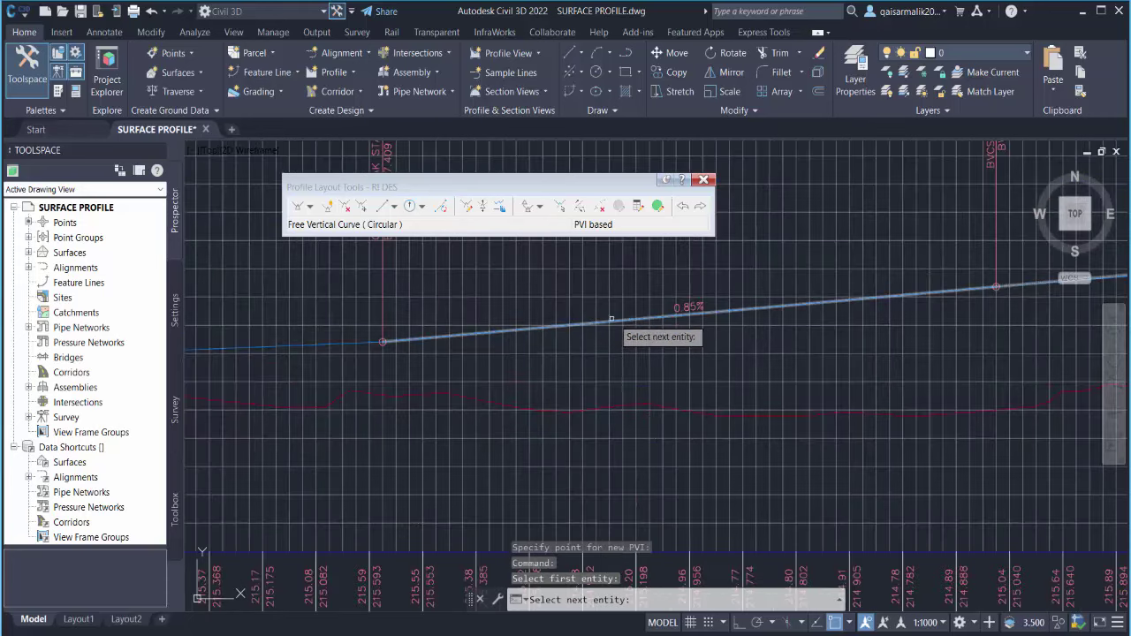
pyautogui.scroll(2, 619, 319)
pyautogui.click(627, 320)
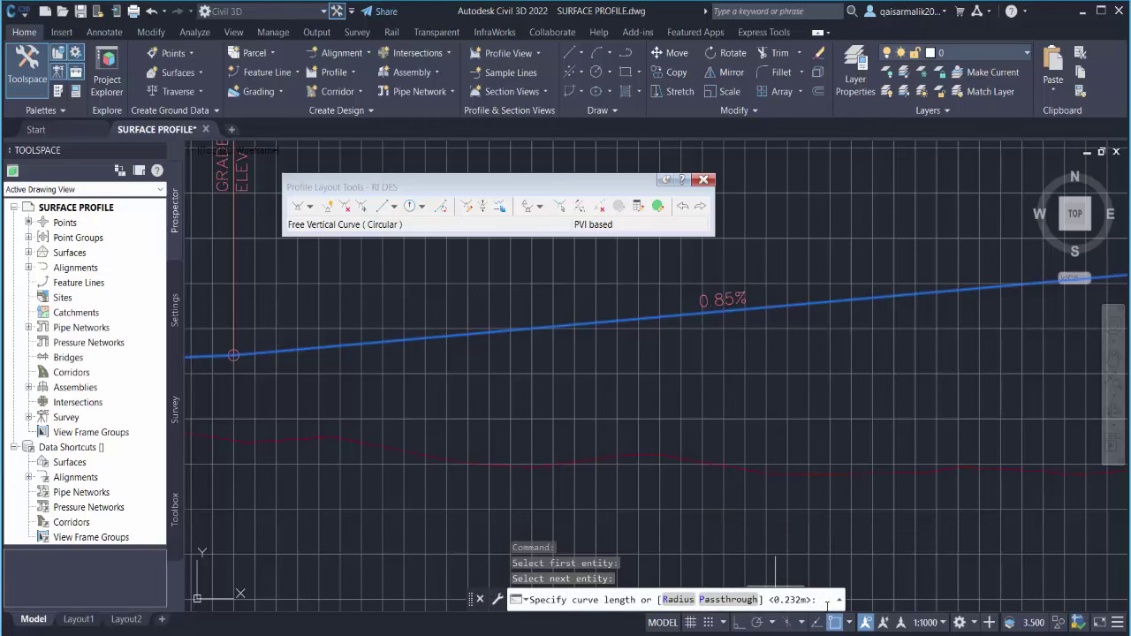
pyautogui.write('200')
pyautogui.press('Return')
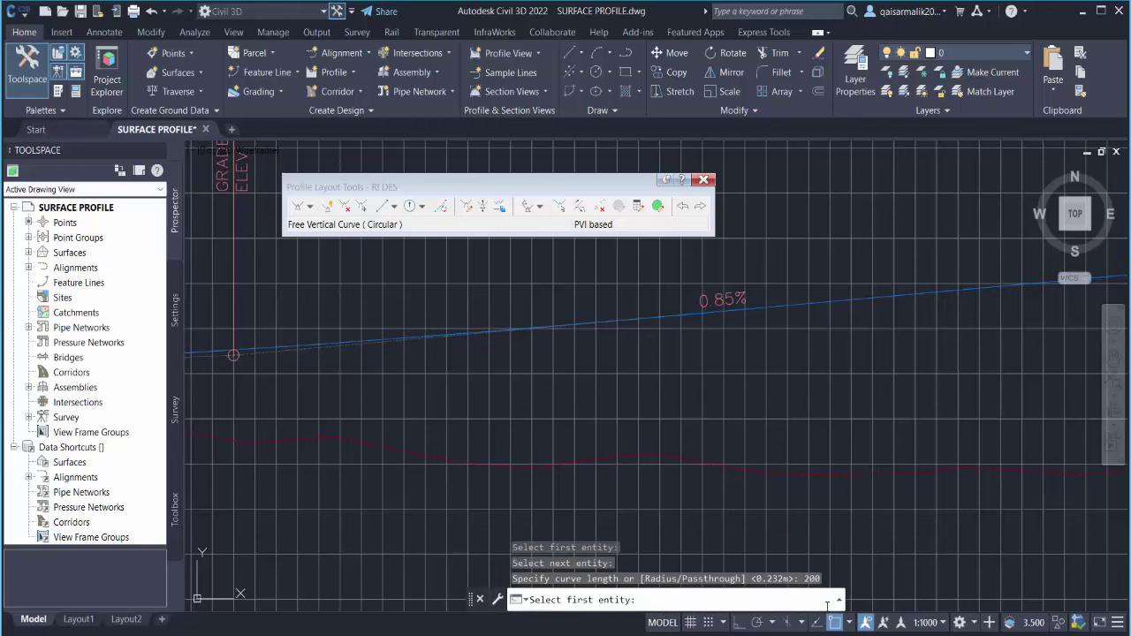
pyautogui.scroll(-5, 517, 383)
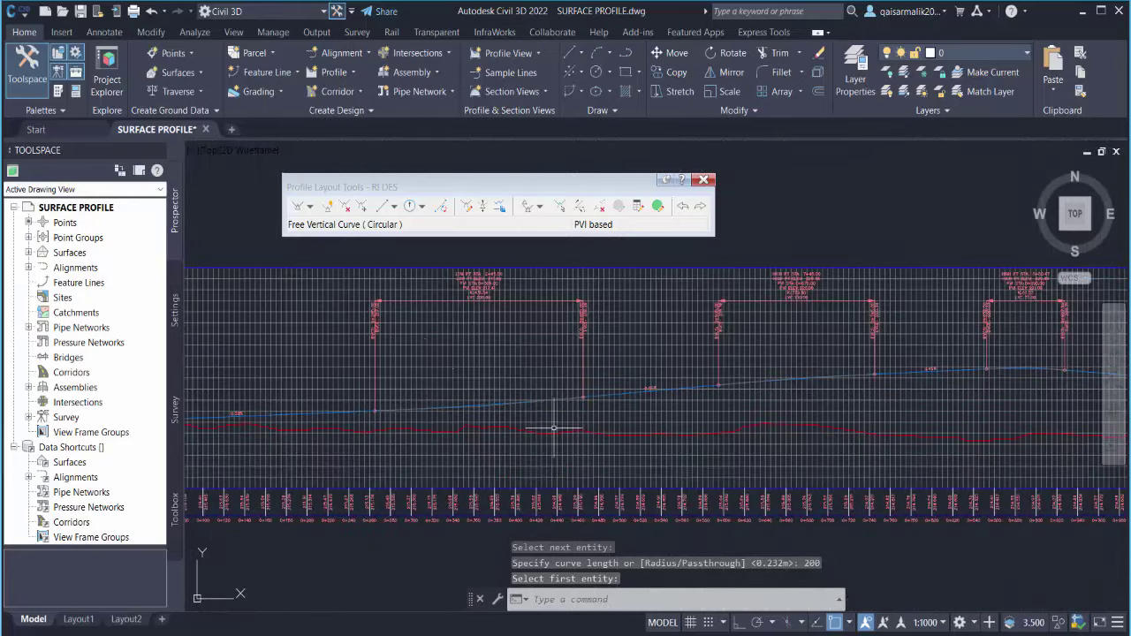
pyautogui.scroll(-2, 529, 383)
pyautogui.scroll(-1, 574, 380)
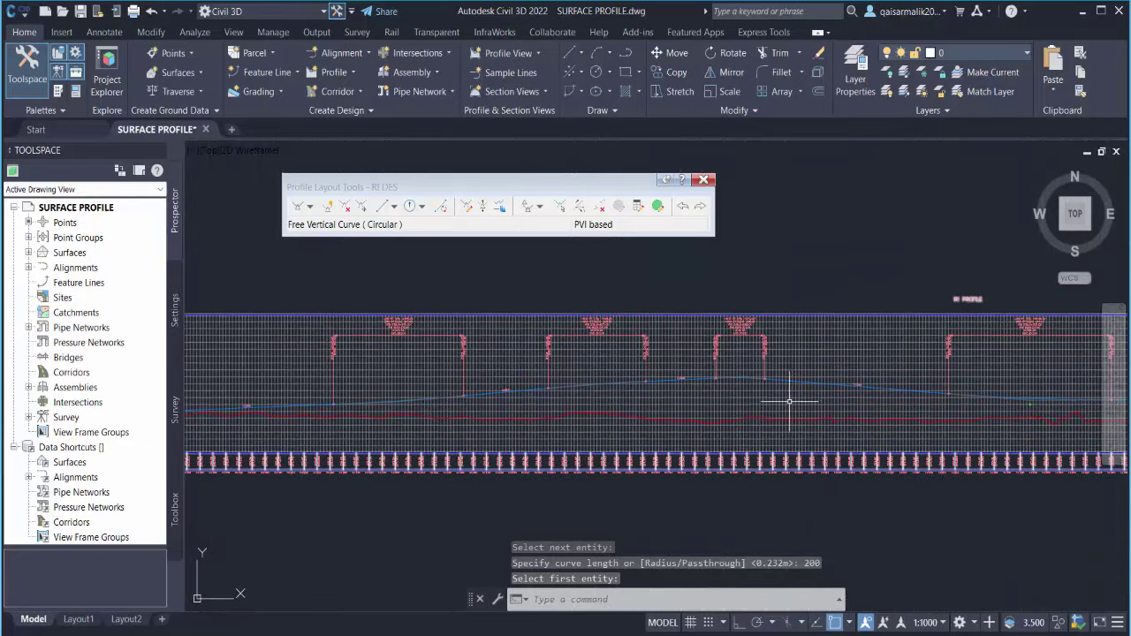
pyautogui.scroll(-1, 638, 378)
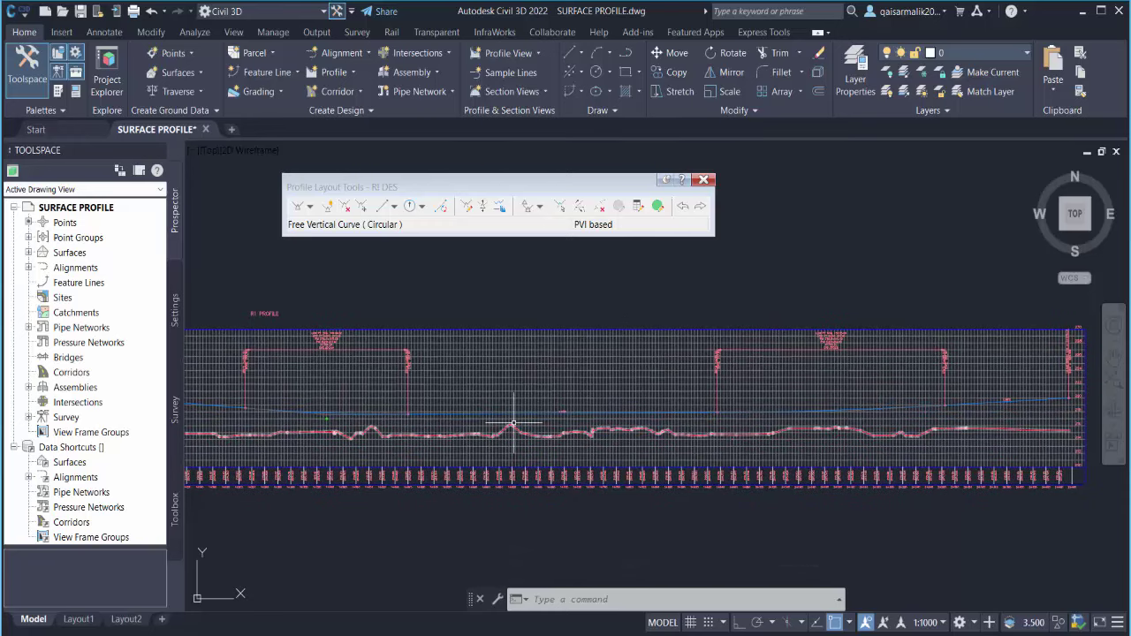
# Step: Open and dismiss the tangent drawing options, then pan to the new curve label
pyautogui.click(310, 206)
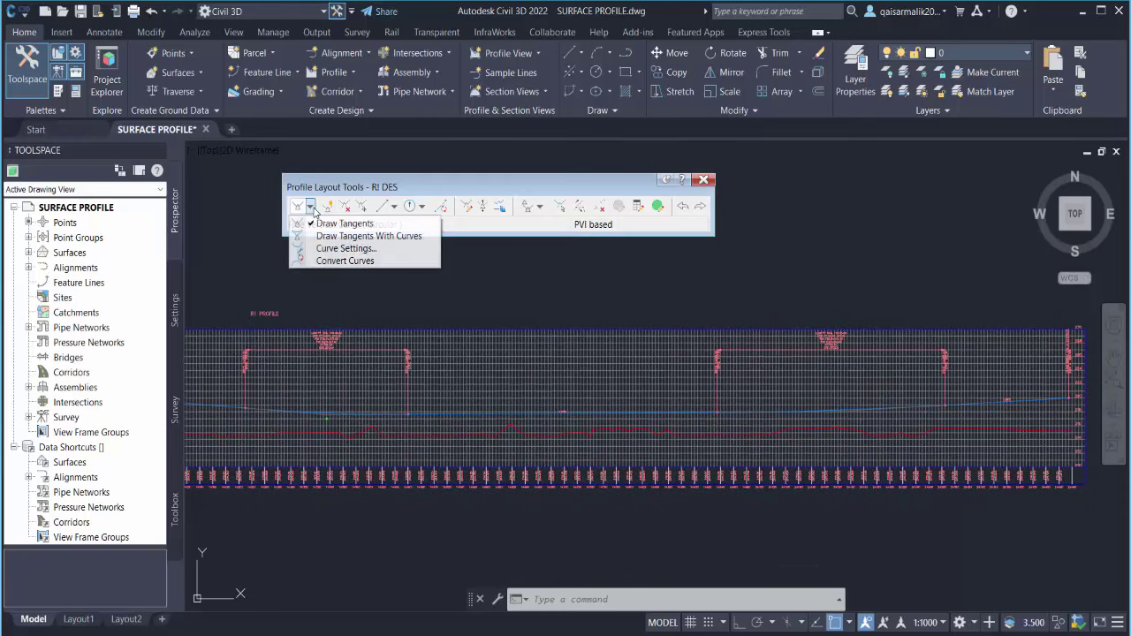
pyautogui.click(609, 311)
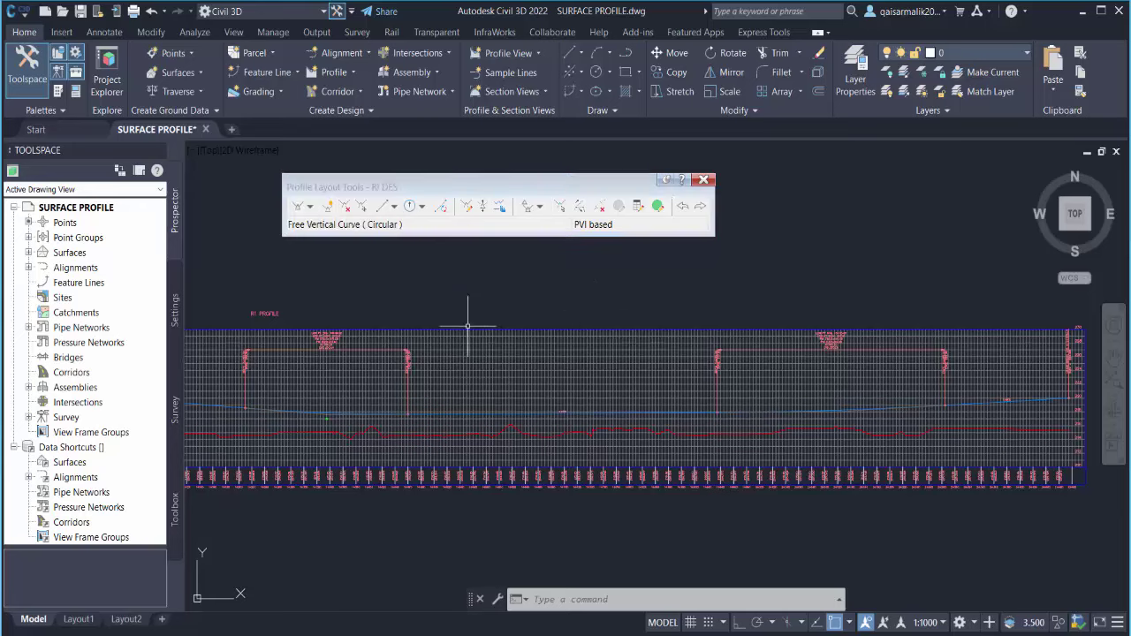
pyautogui.moveTo(472, 316); pyautogui.dragTo(698, 304, button='middle')
pyautogui.moveTo(456, 375); pyautogui.dragTo(610, 373, button='middle')
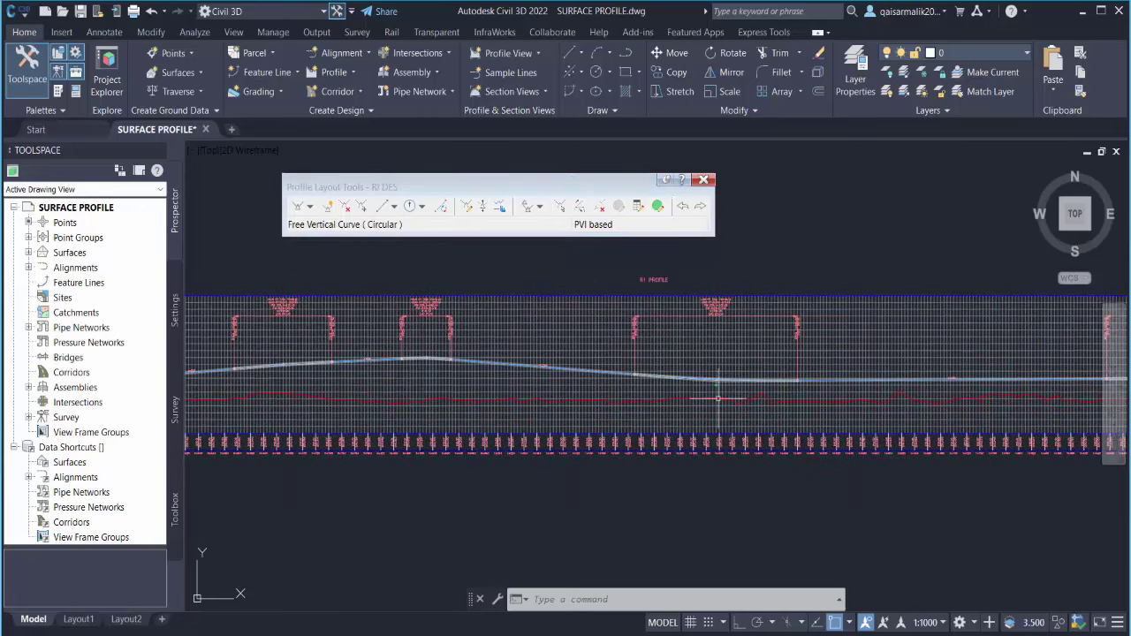
pyautogui.scroll(-1, 717, 398)
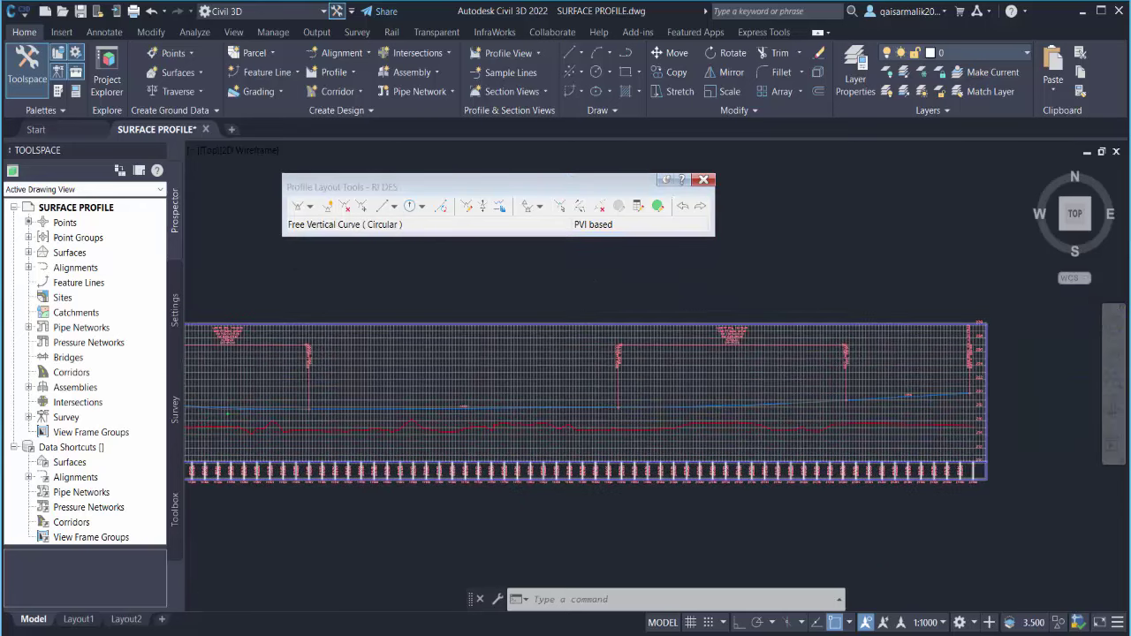
pyautogui.scroll(2, 798, 320)
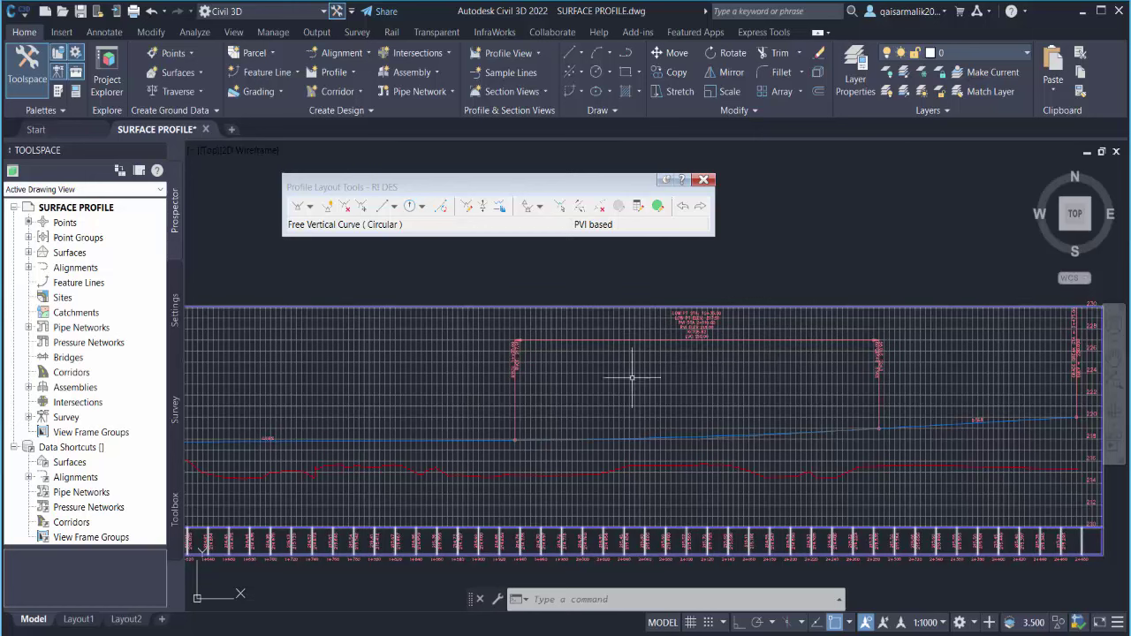
# Step: Delete PVI 6 on the flat stretch of the R1 DES profile
pyautogui.click(345, 206)
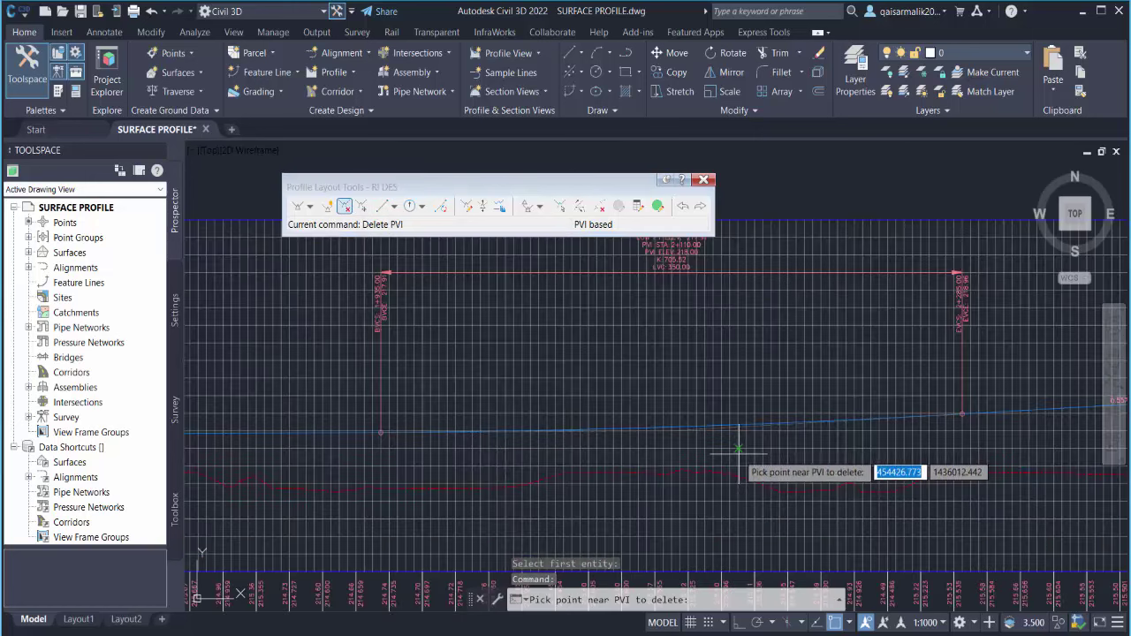
pyautogui.scroll(2, 738, 450)
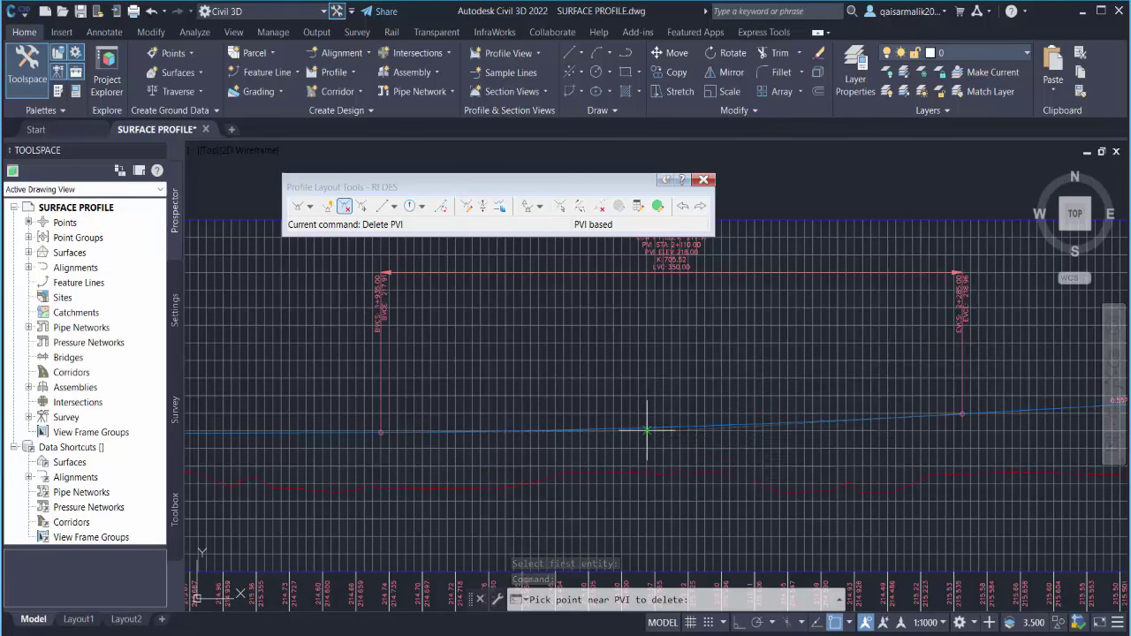
pyautogui.click(650, 430)
pyautogui.scroll(-1, 655, 412)
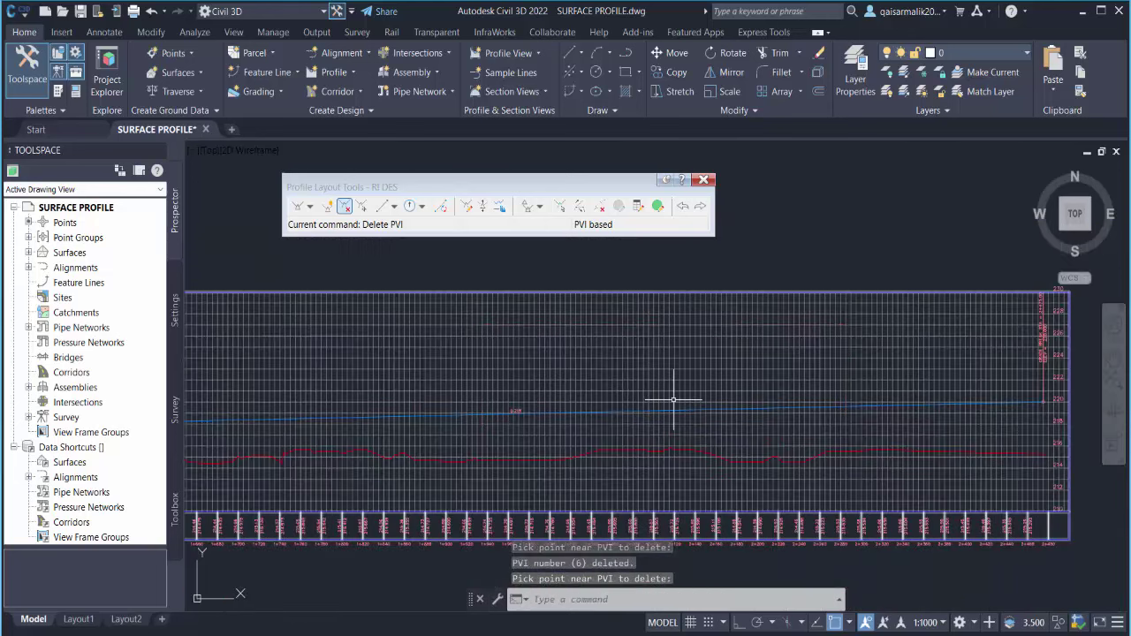
pyautogui.scroll(-2, 671, 397)
pyautogui.scroll(-1, 722, 436)
pyautogui.scroll(1, 593, 426)
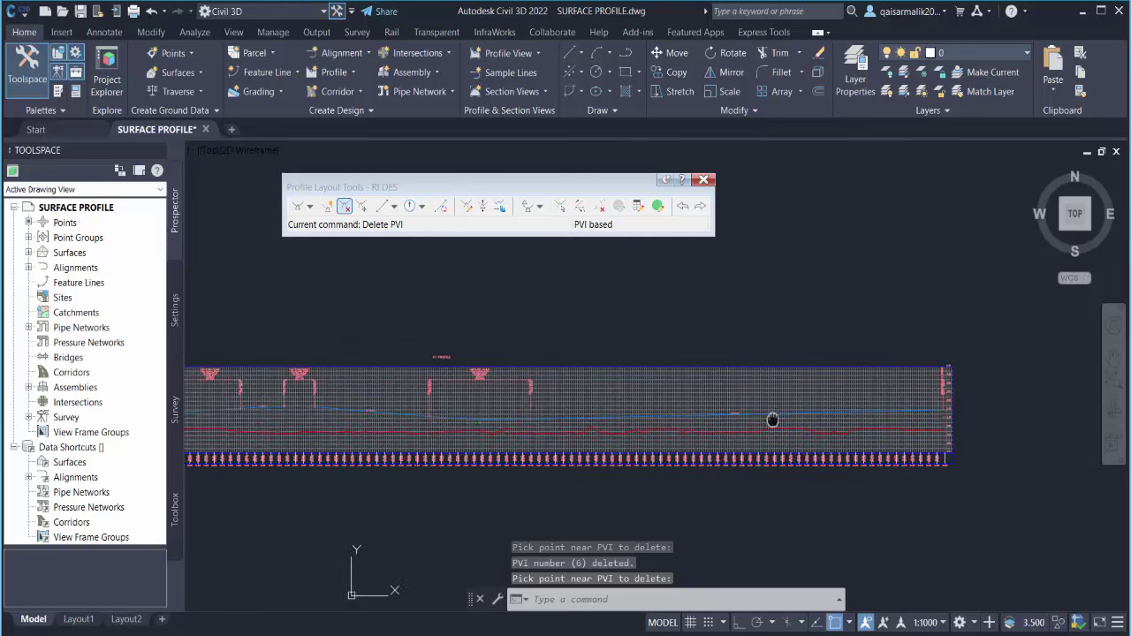
pyautogui.scroll(3, 796, 411)
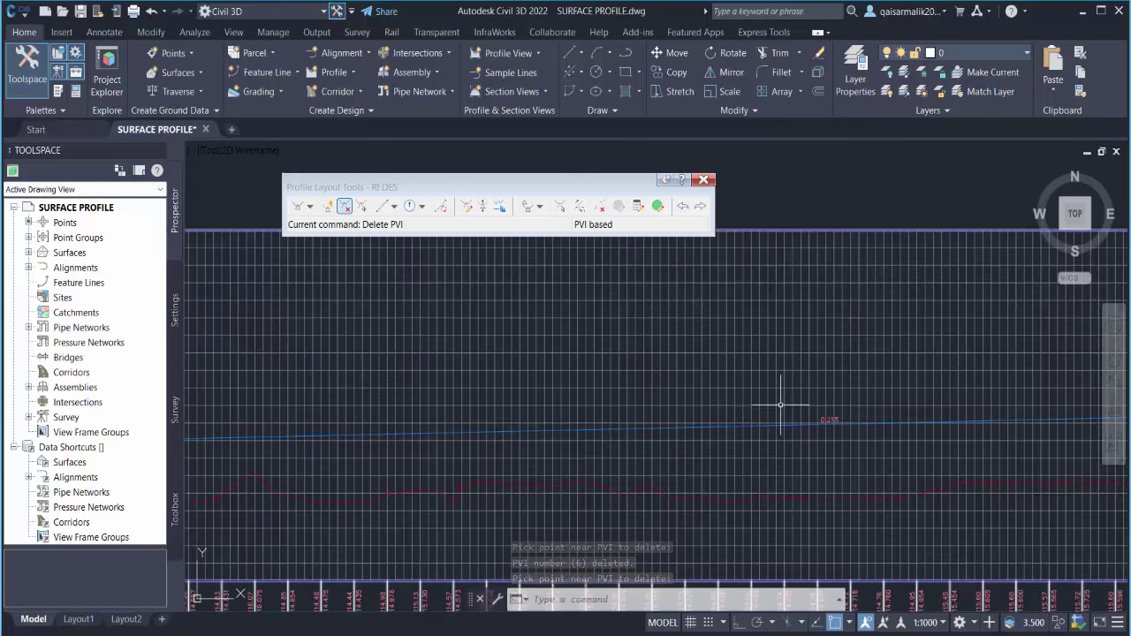
# Step: Insert PVIs at station 2+255 (elevation 221) and 2+365 (elevation 218)
pyautogui.click(327, 206)
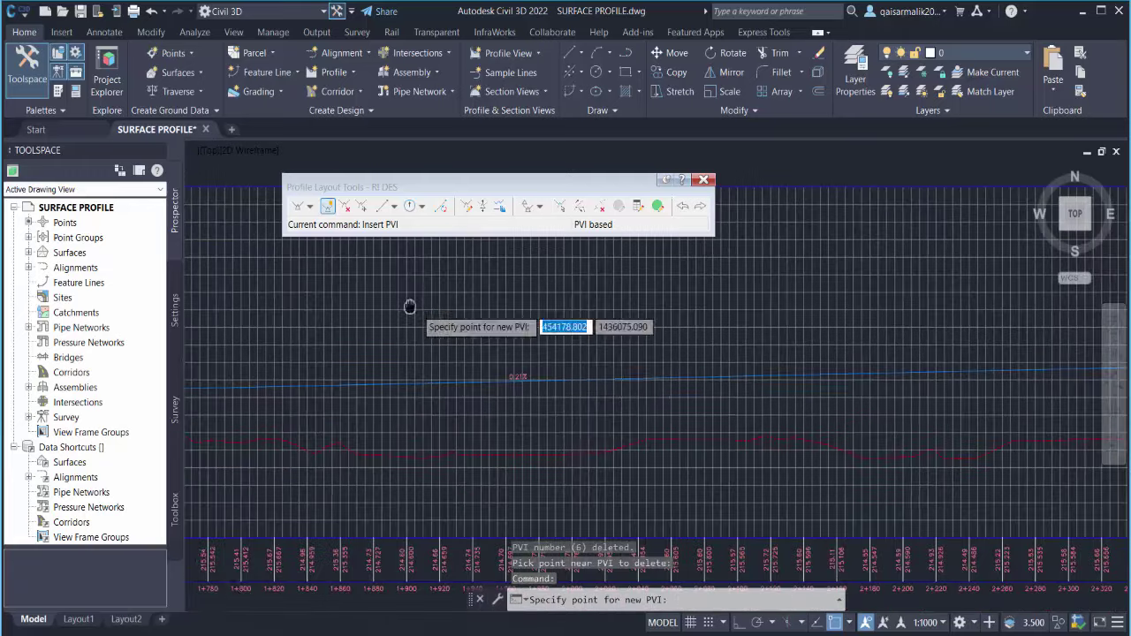
pyautogui.moveTo(724, 348); pyautogui.dragTo(412, 306, button='middle')
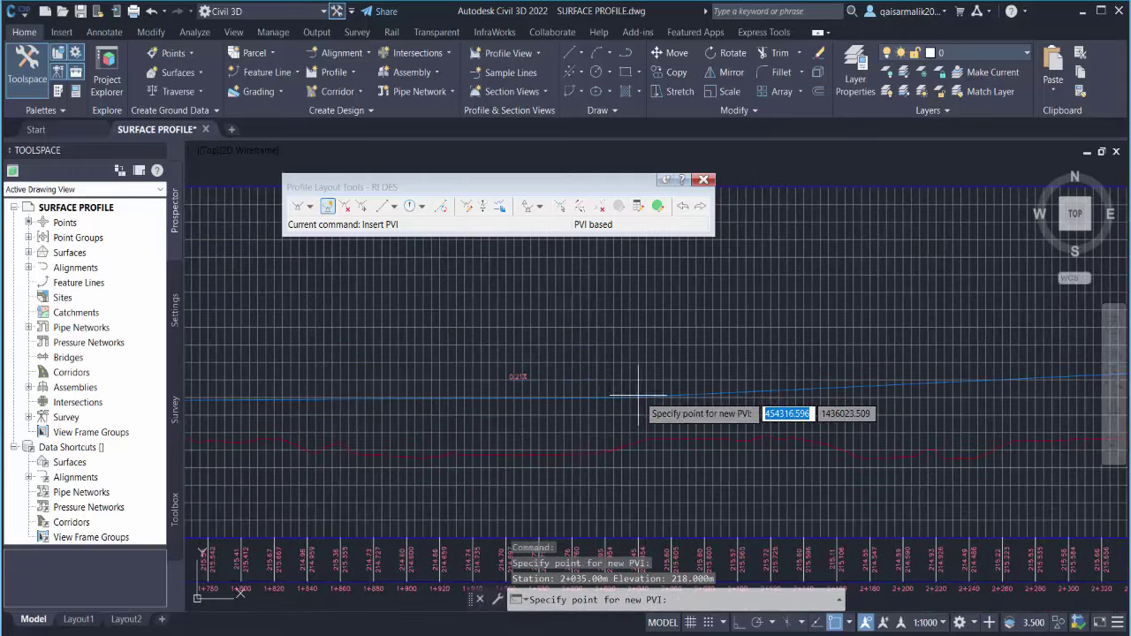
pyautogui.moveTo(800, 372)
pyautogui.mouseDown(button='middle')
pyautogui.moveTo(763, 332)
pyautogui.moveTo(485, 316)
pyautogui.mouseUp(button='middle')
pyautogui.click(496, 327)
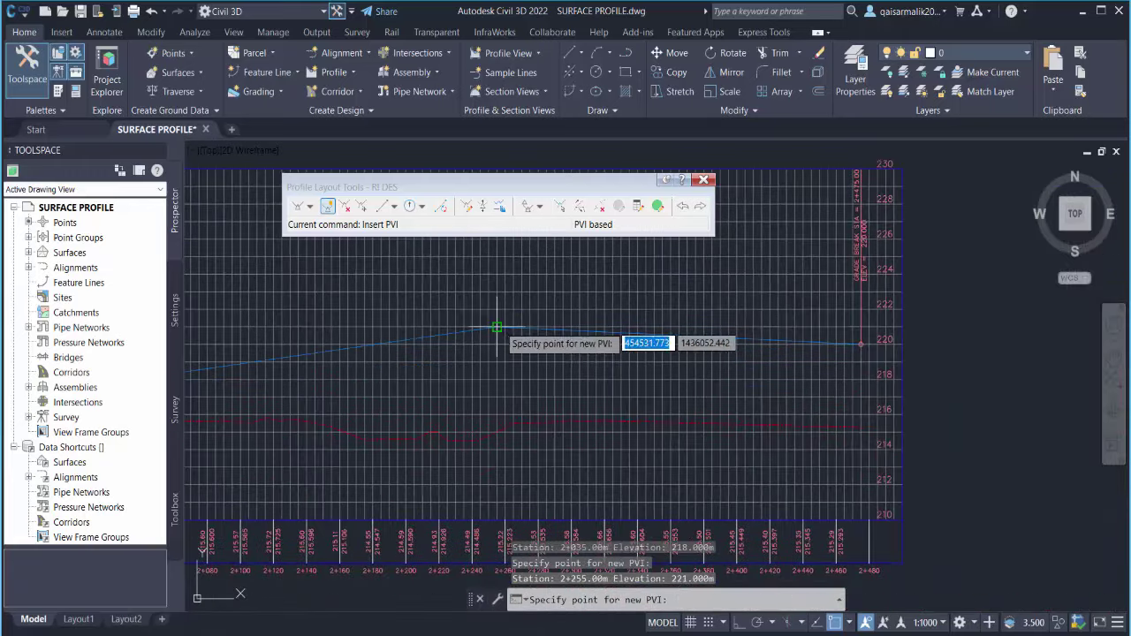
pyautogui.click(680, 380)
pyautogui.scroll(-2, 821, 382)
pyautogui.moveTo(689, 327)
pyautogui.mouseDown(button='middle')
pyautogui.moveTo(642, 402)
pyautogui.moveTo(504, 374)
pyautogui.mouseUp(button='middle')
pyautogui.press('Return')
pyautogui.scroll(2, 579, 387)
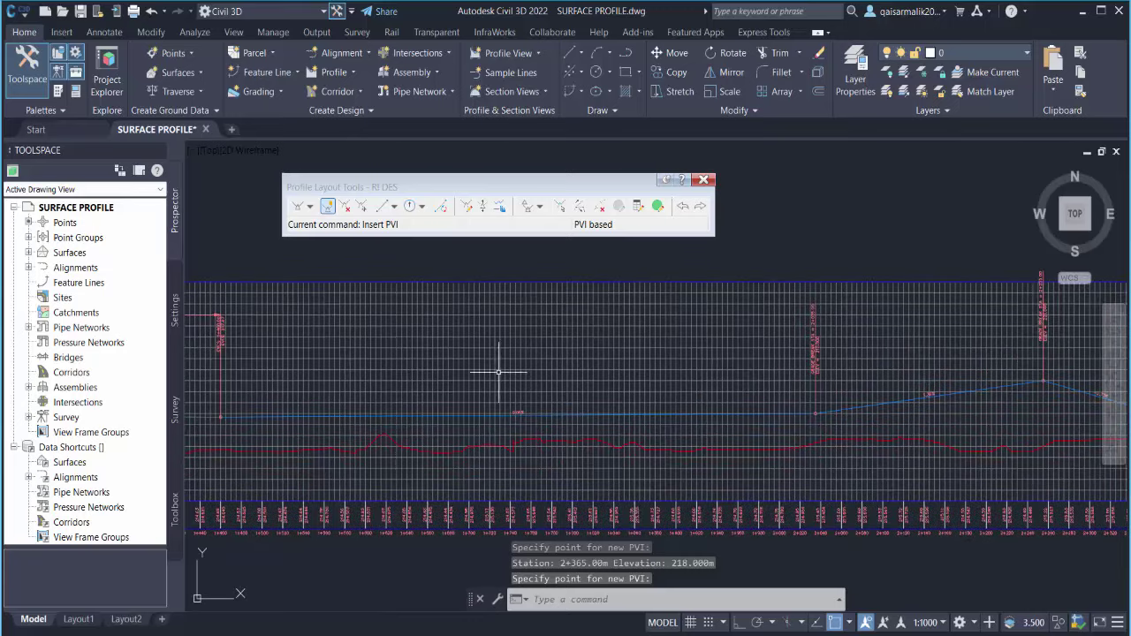
# Step: Restart PVI insertion, shift the view, then cancel without adding a PVI
pyautogui.click(328, 210)
pyautogui.moveTo(320, 405); pyautogui.dragTo(533, 355, button='middle')
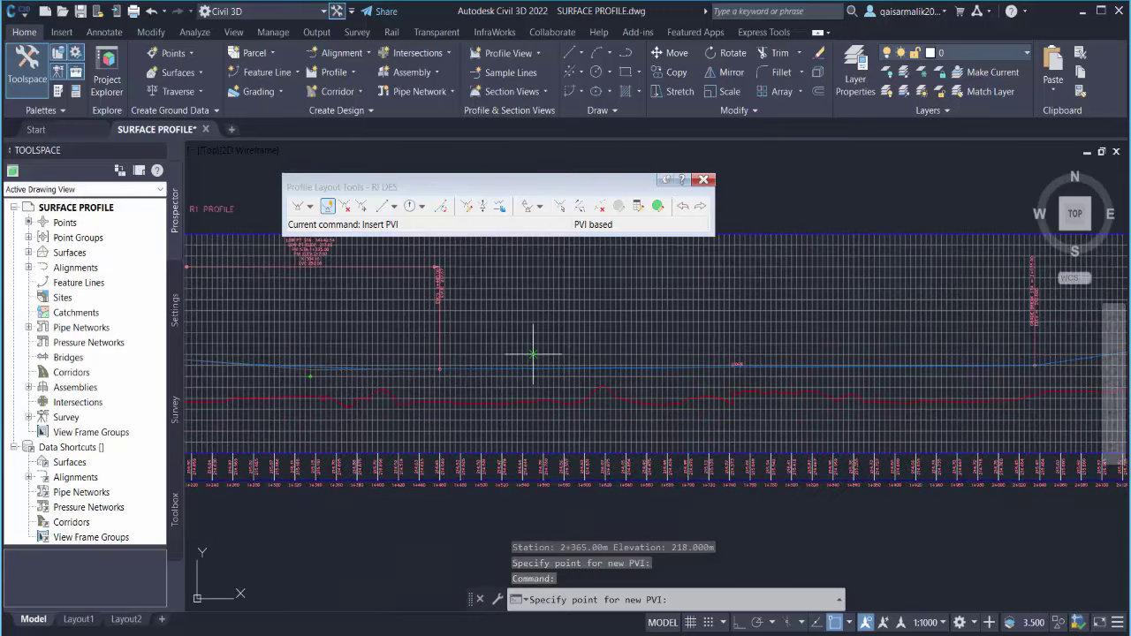
pyautogui.scroll(-2, 533, 355)
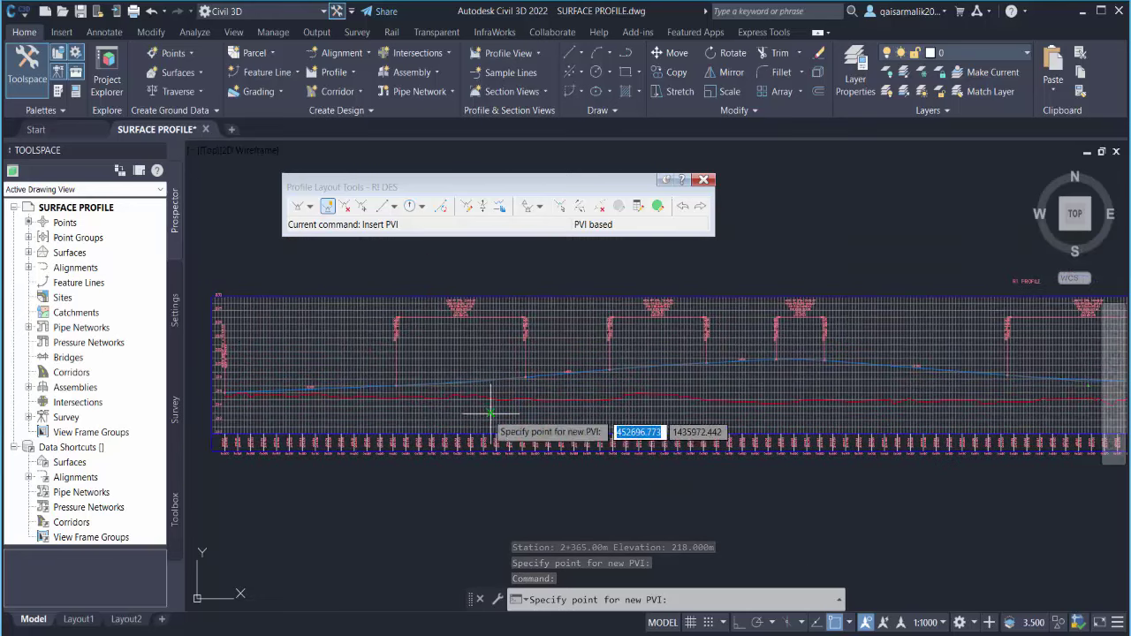
pyautogui.scroll(-2, 358, 425)
pyautogui.press('Escape')
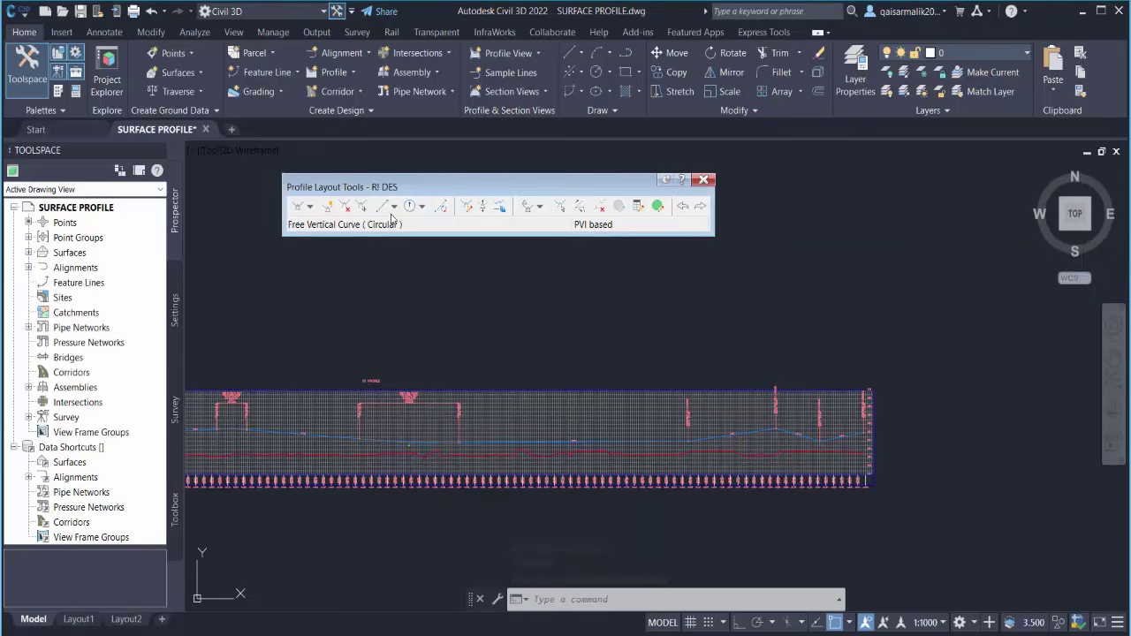
# Step: Join the flat tangent and the 1.36% upgrade with a 100 m free parabolic curve
pyautogui.click(423, 206)
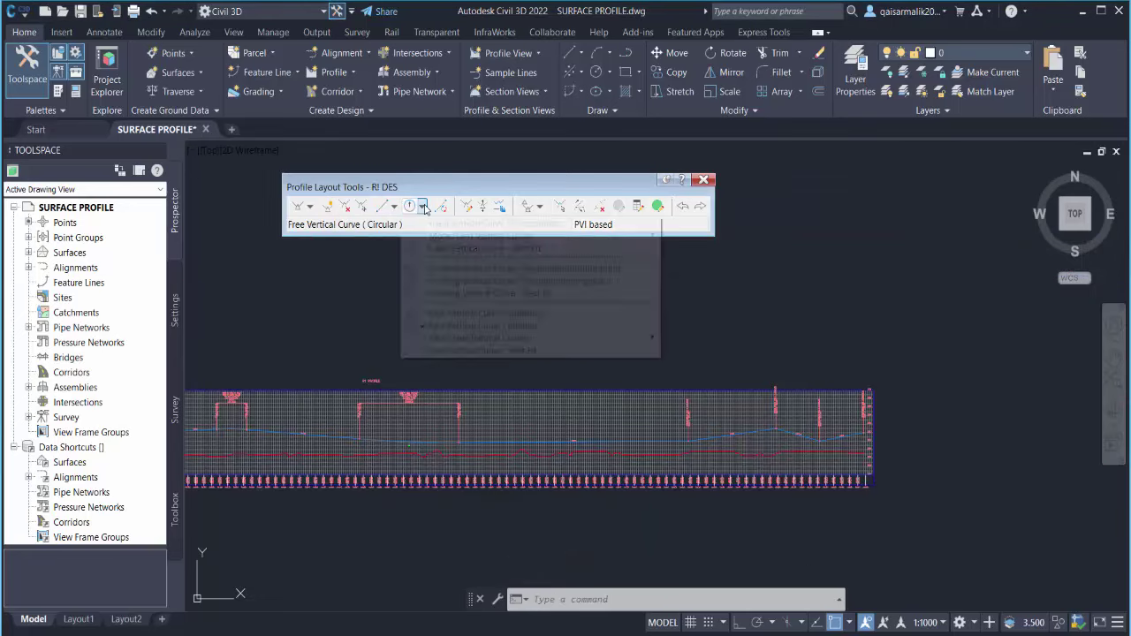
pyautogui.click(523, 315)
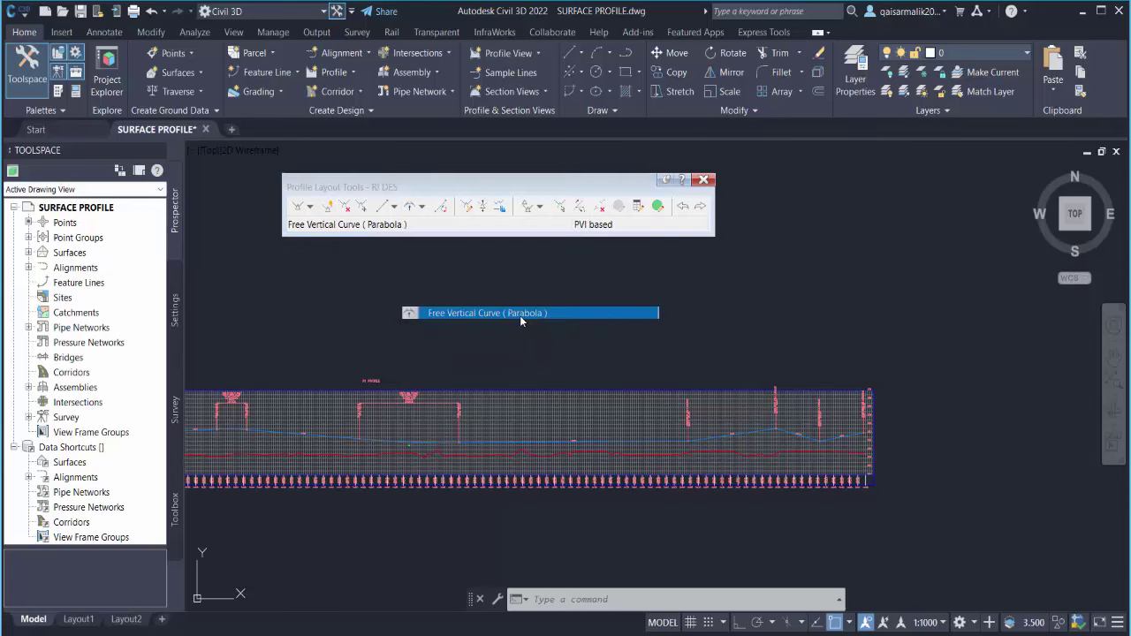
pyautogui.scroll(2, 694, 438)
pyautogui.scroll(2, 672, 415)
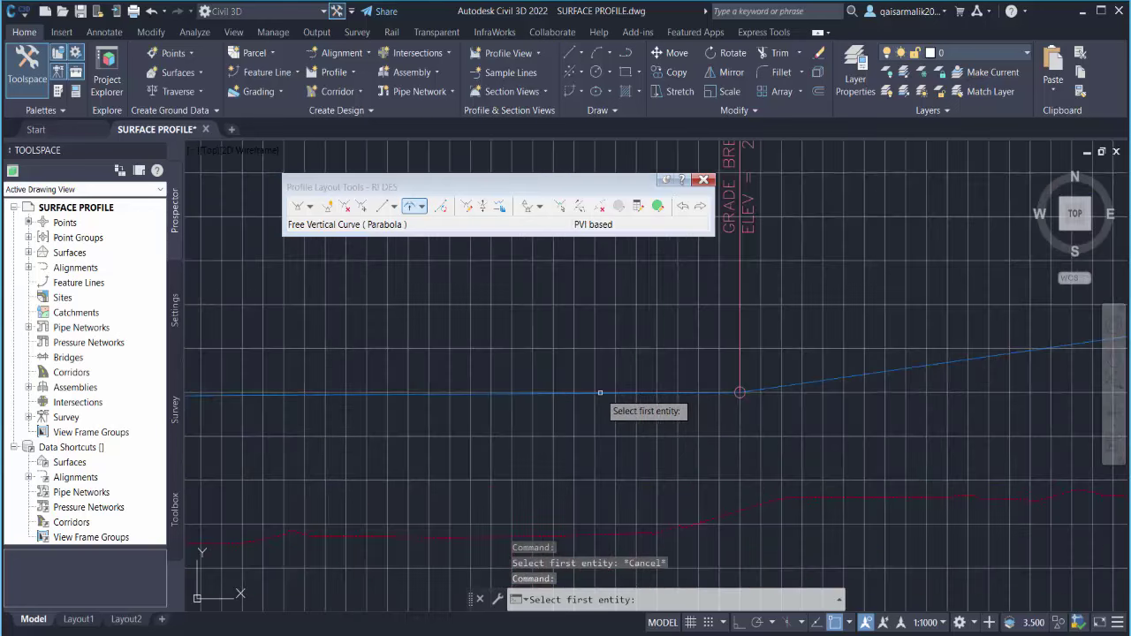
pyautogui.scroll(3, 610, 384)
pyautogui.scroll(4, 521, 351)
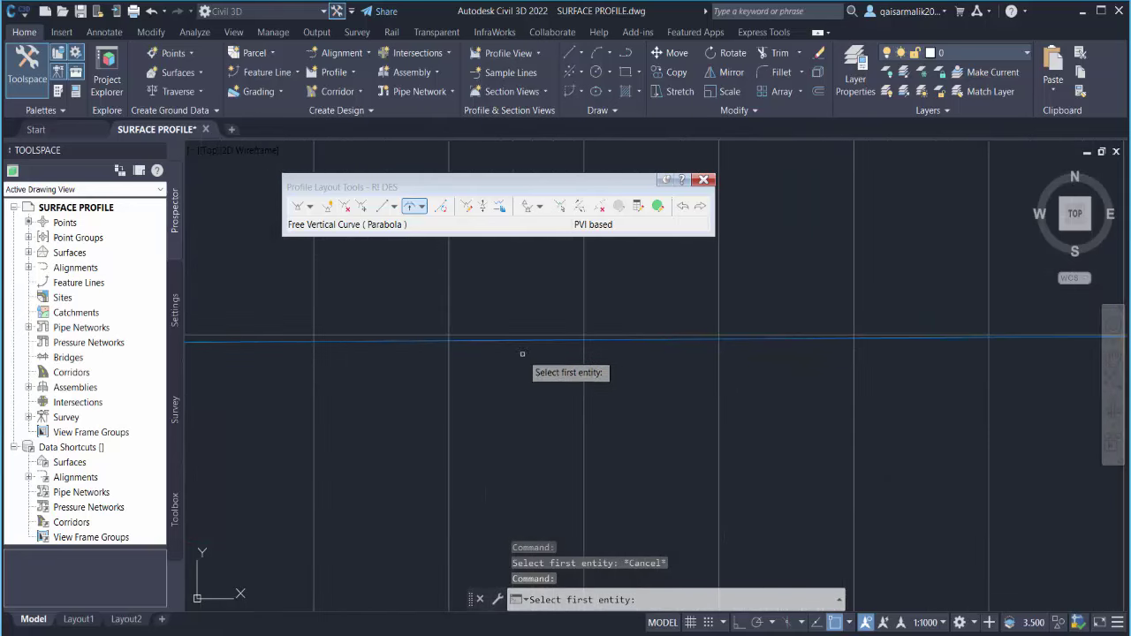
pyautogui.click(511, 340)
pyautogui.scroll(-5, 510, 399)
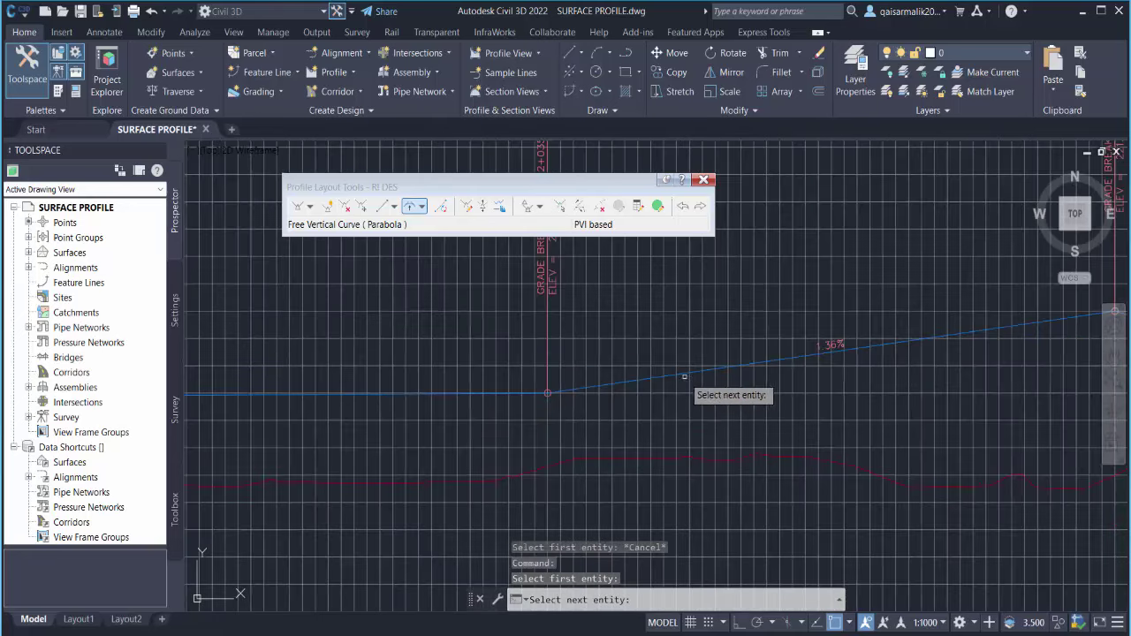
pyautogui.click(610, 384)
pyautogui.write('100')
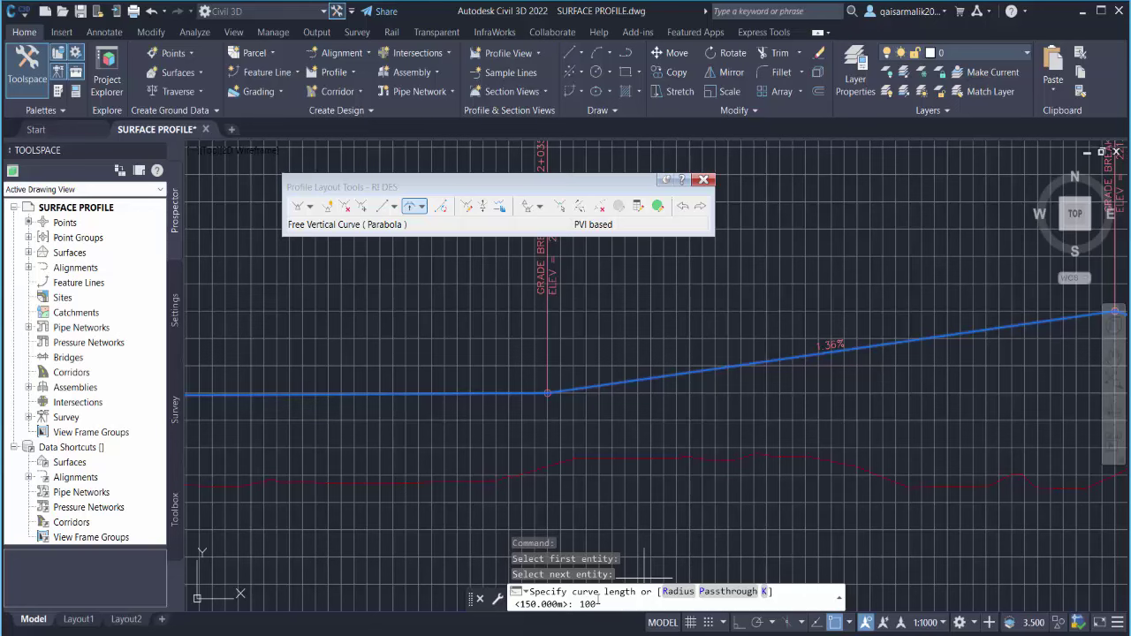
pyautogui.press('Return')
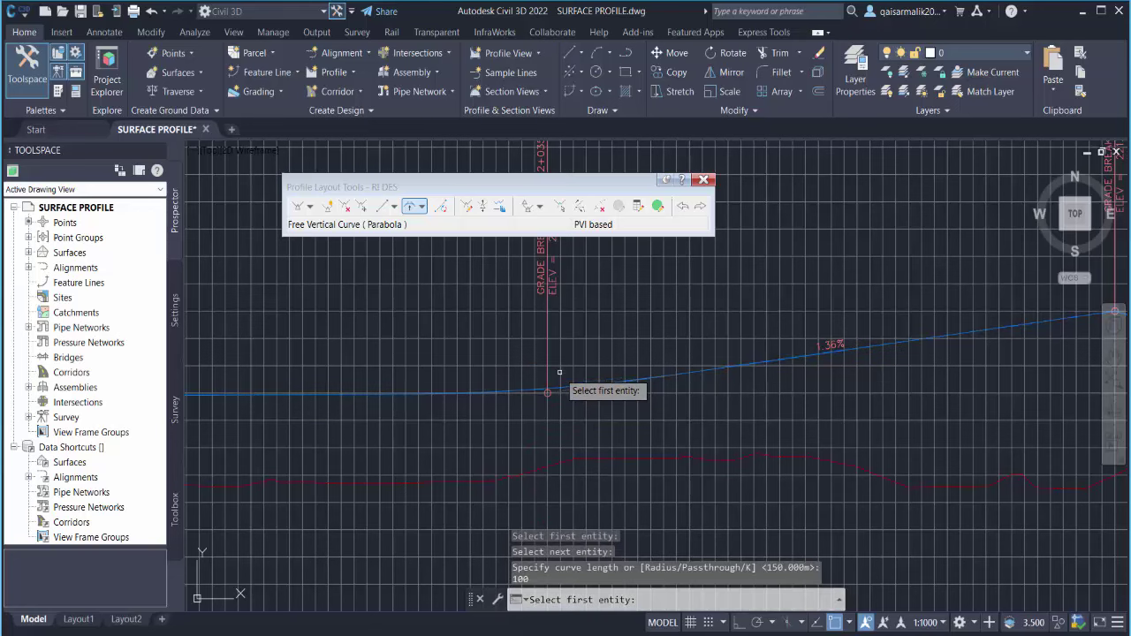
pyautogui.press('Return')
# Step: Zoom the profile view in and back out around the 2+255 PVI
pyautogui.scroll(2, 552, 391)
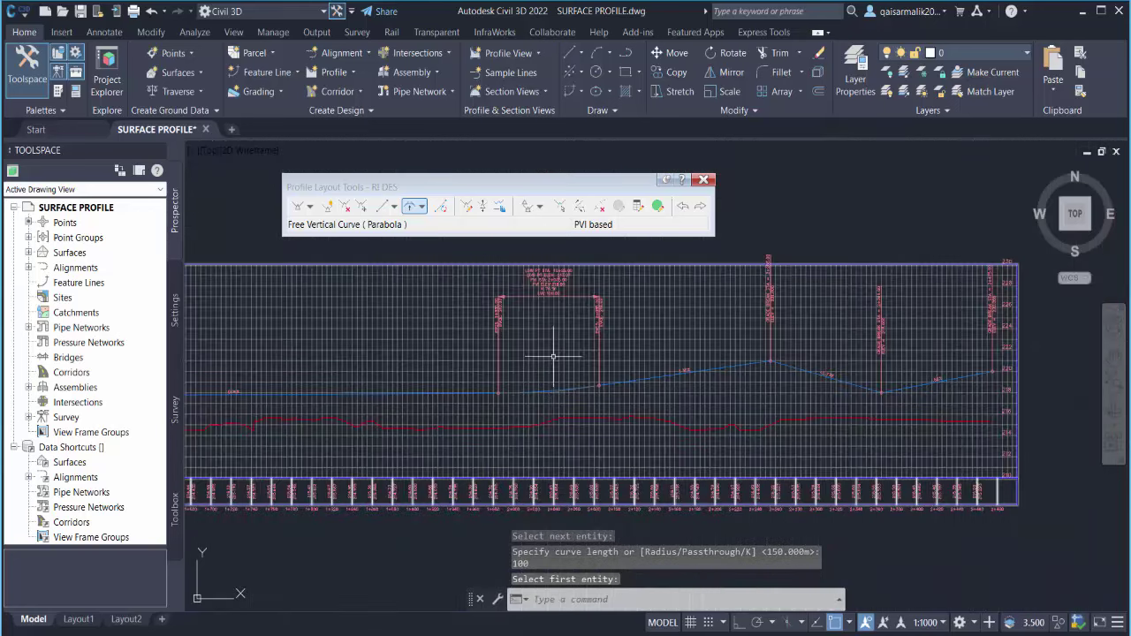
pyautogui.scroll(2, 555, 390)
pyautogui.scroll(2, 557, 389)
pyautogui.scroll(4, 500, 336)
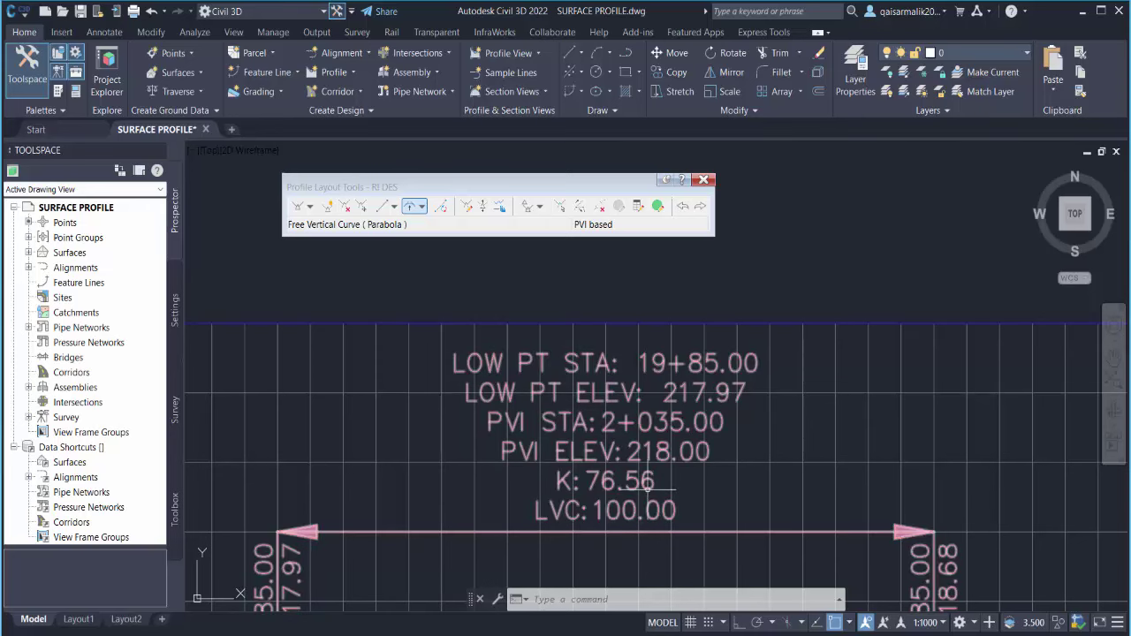
pyautogui.scroll(-2, 454, 404)
pyautogui.scroll(-2, 227, 379)
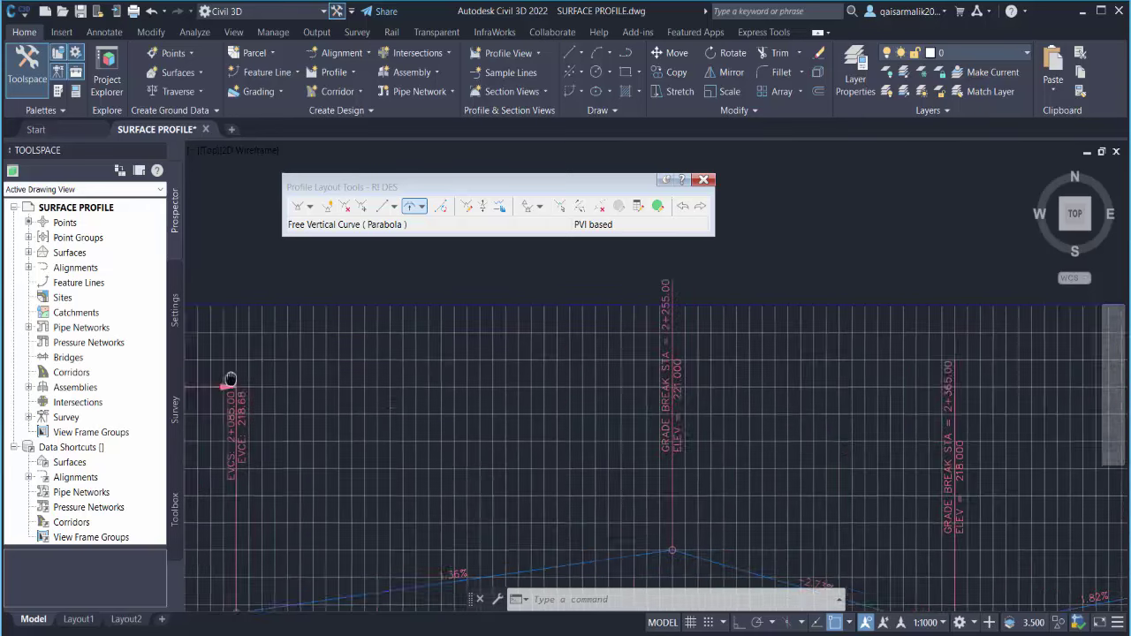
pyautogui.scroll(-1, 425, 374)
# Step: Join the 1.36% and -2.73% grades at PVI 2+255 with a 150 m parabolic curve
pyautogui.click(413, 208)
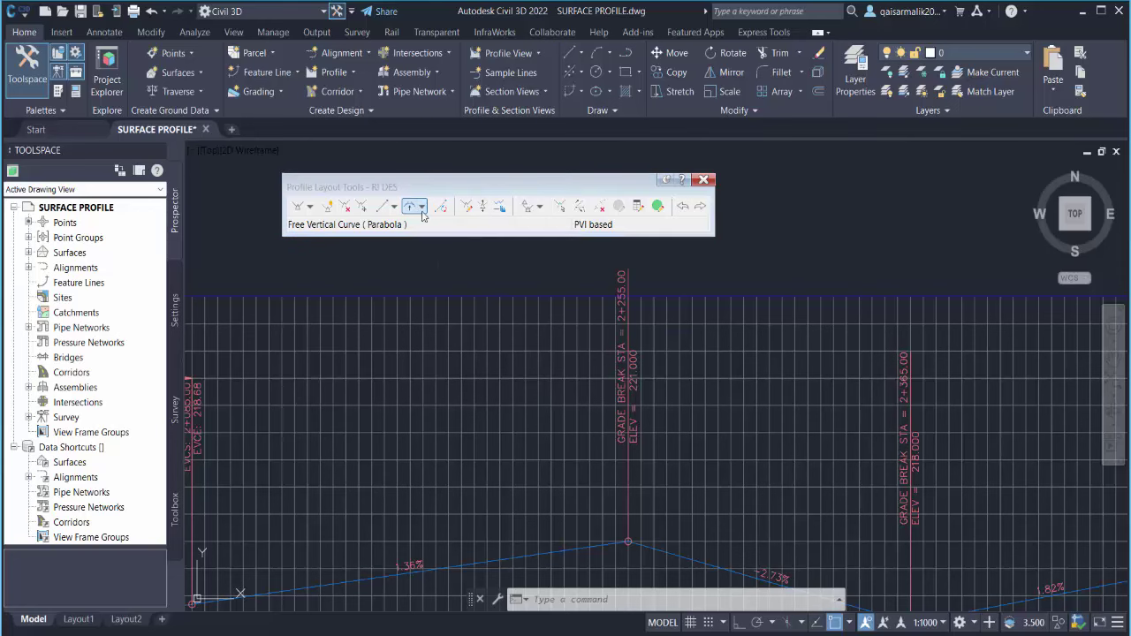
pyautogui.scroll(1, 607, 348)
pyautogui.scroll(2, 455, 417)
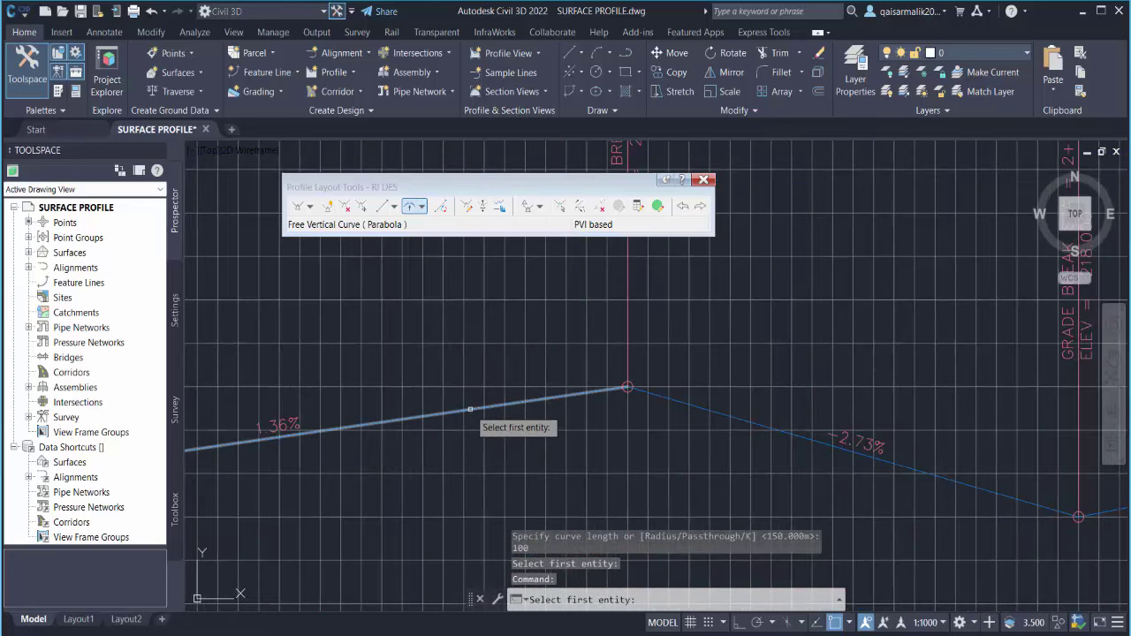
pyautogui.click(470, 409)
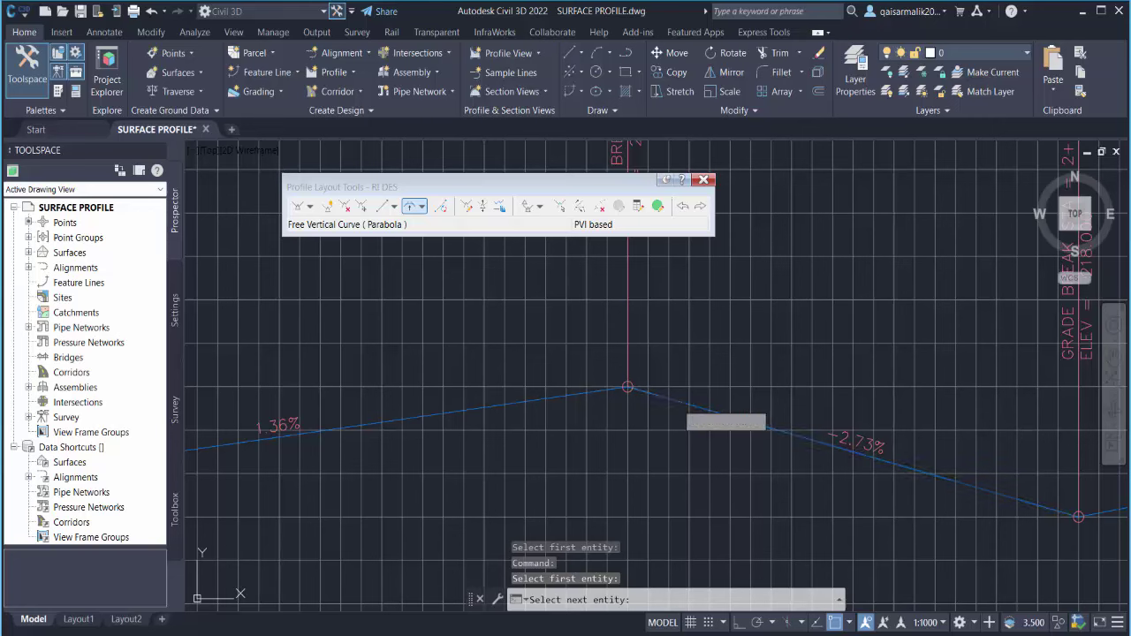
pyautogui.click(685, 403)
pyautogui.write('150')
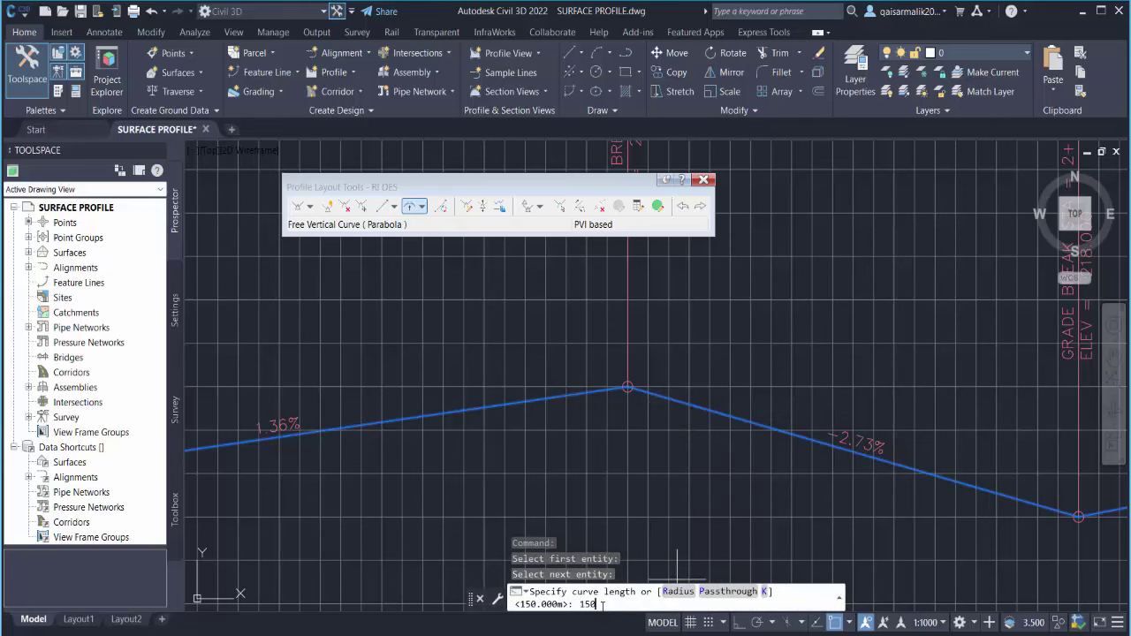
pyautogui.press('Return')
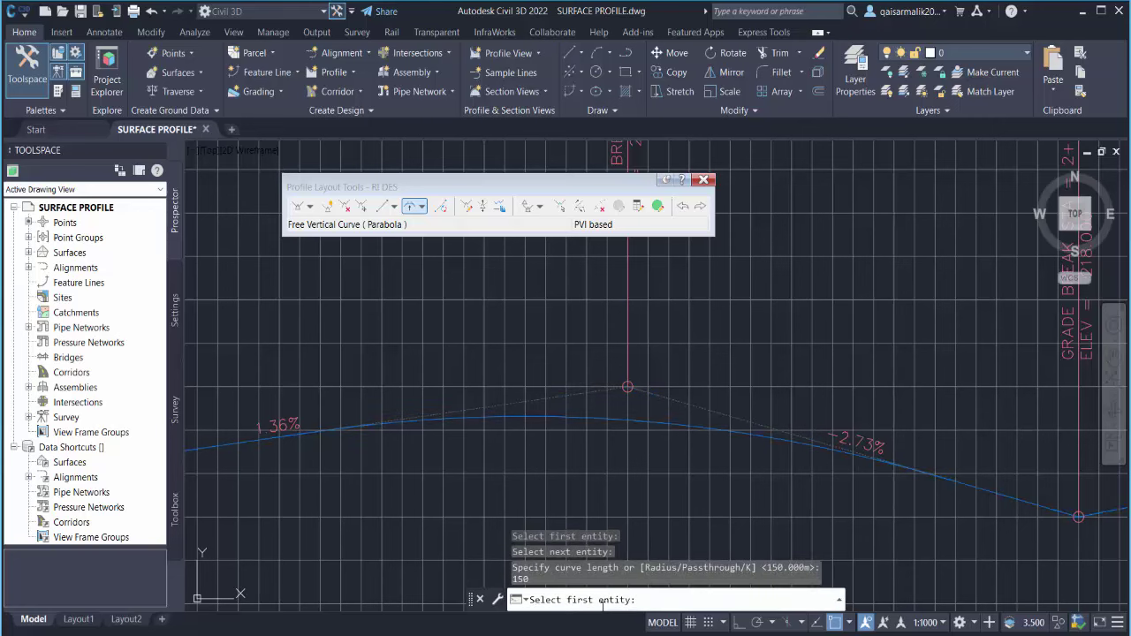
pyautogui.press('Escape')
pyautogui.scroll(-3, 702, 377)
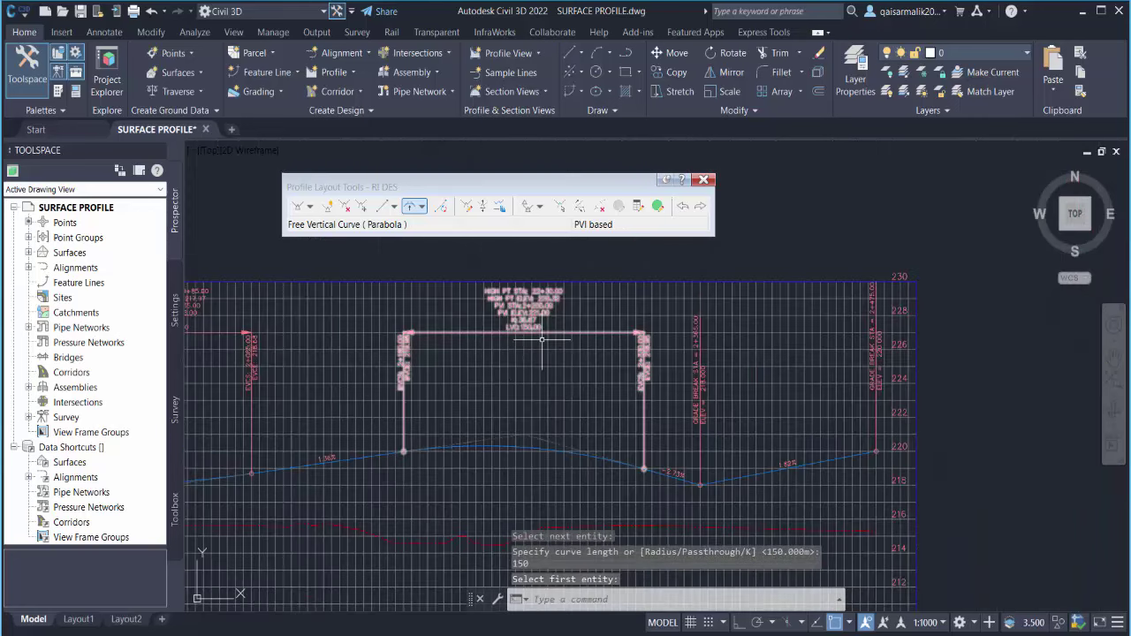
pyautogui.moveTo(702, 376); pyautogui.dragTo(803, 450, button='middle')
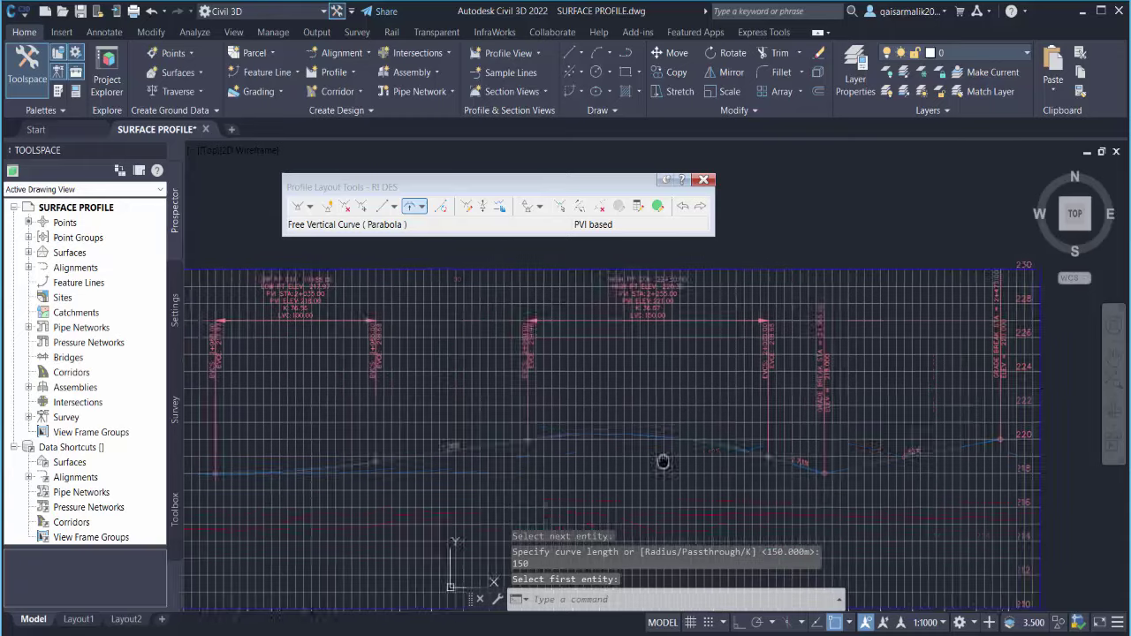
# Step: Drag the sag curve's PVI at 0+365 down to the snapped intersection point
pyautogui.scroll(-2, 497, 438)
pyautogui.scroll(-2, 606, 430)
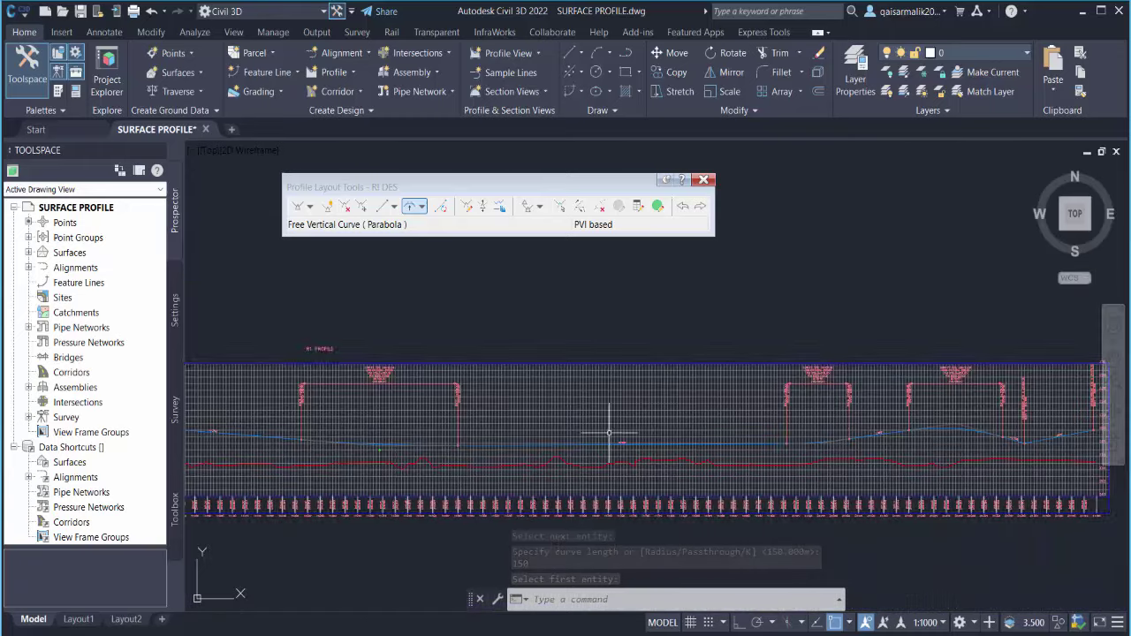
pyautogui.scroll(-1, 808, 428)
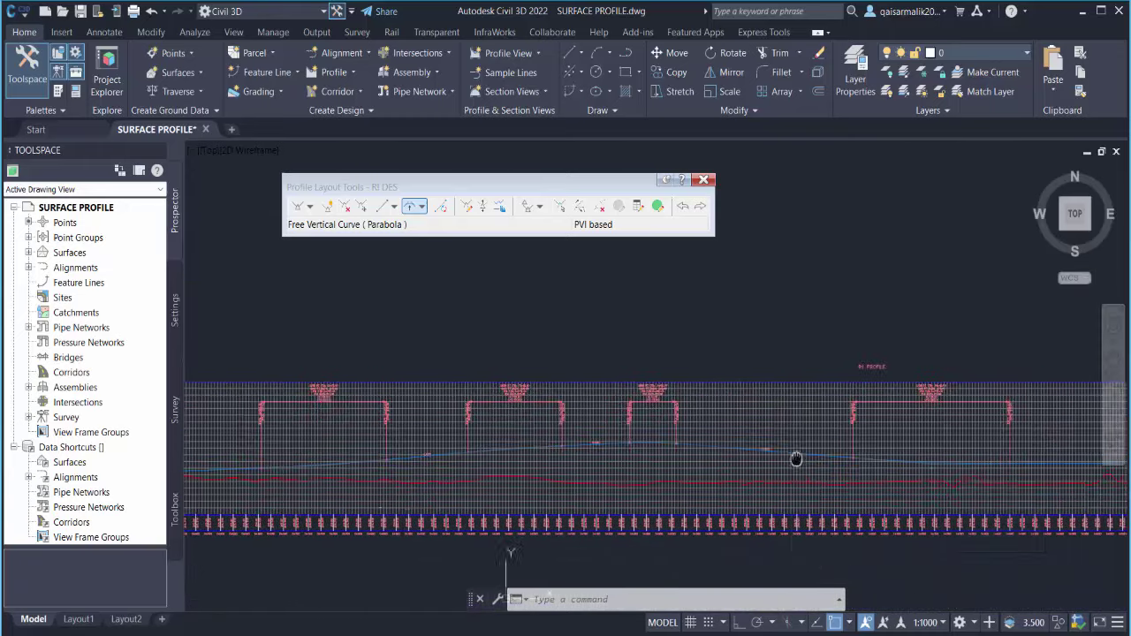
pyautogui.scroll(1, 408, 468)
pyautogui.scroll(2, 882, 425)
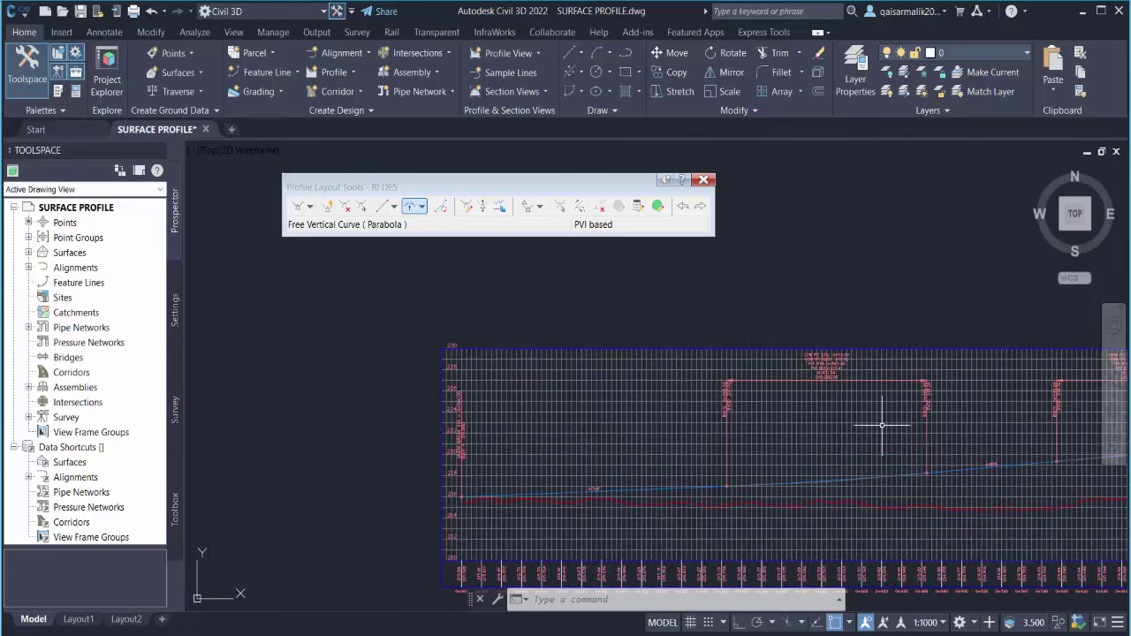
pyautogui.moveTo(703, 464); pyautogui.dragTo(514, 441, button='middle')
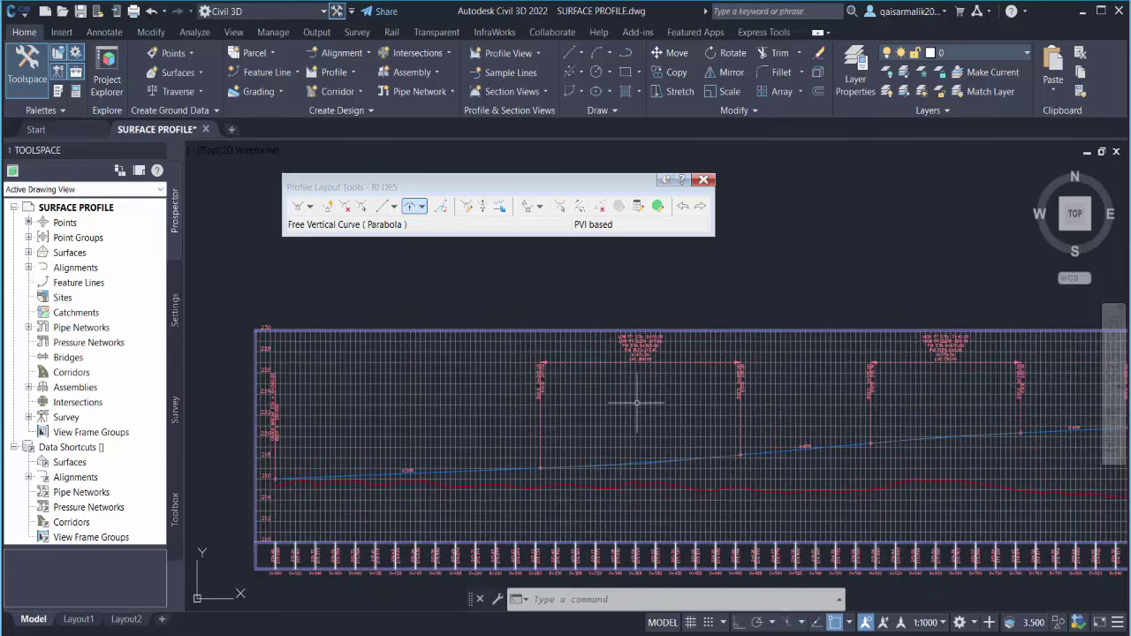
pyautogui.scroll(1, 662, 430)
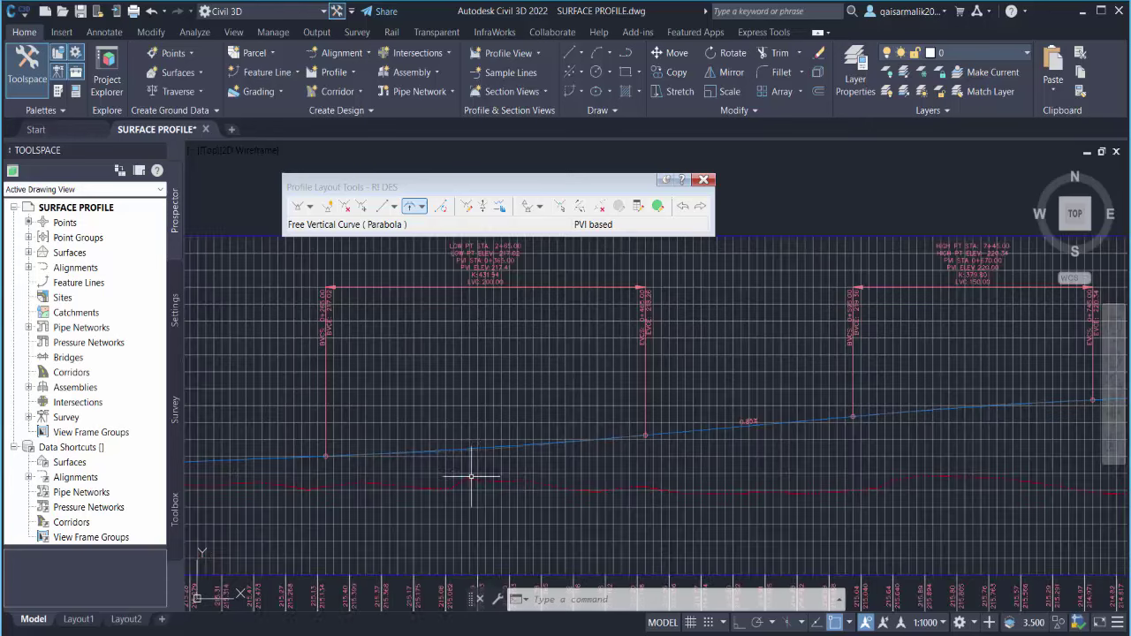
pyautogui.scroll(1, 480, 462)
pyautogui.click(463, 452)
pyautogui.scroll(2, 483, 432)
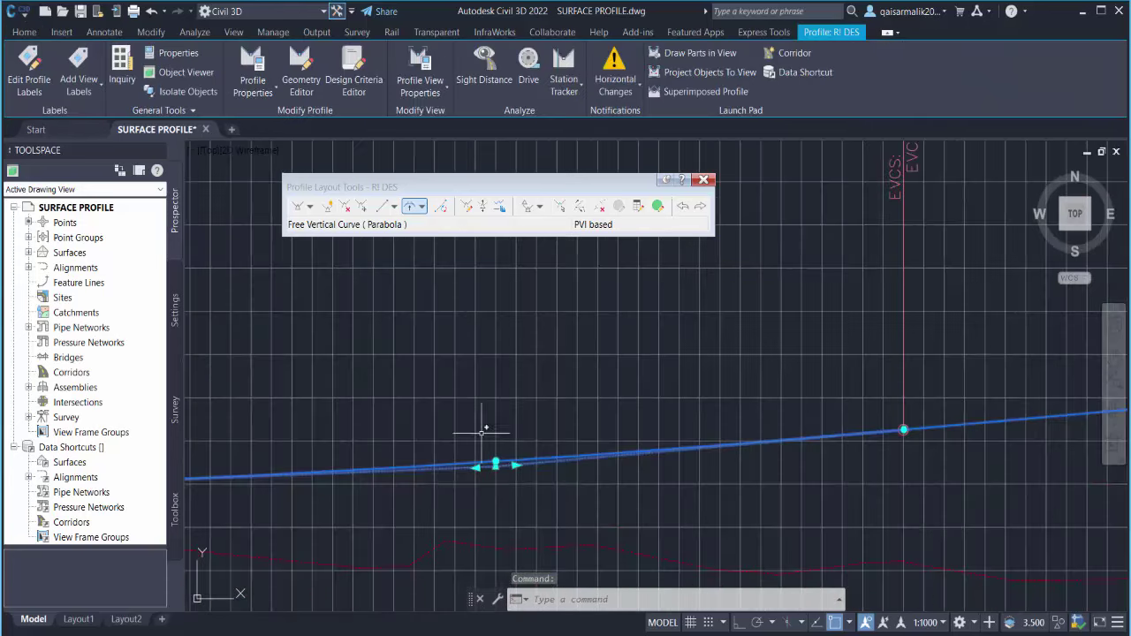
pyautogui.scroll(3, 500, 463)
pyautogui.scroll(-3, 503, 412)
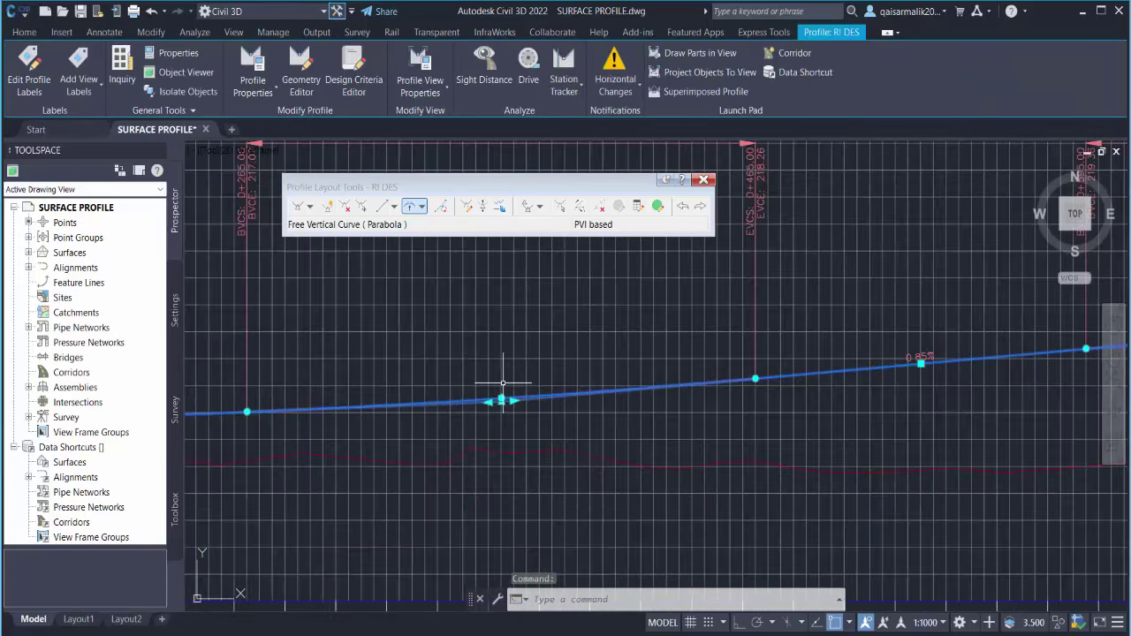
pyautogui.scroll(2, 500, 399)
pyautogui.scroll(1, 500, 404)
pyautogui.click(499, 405)
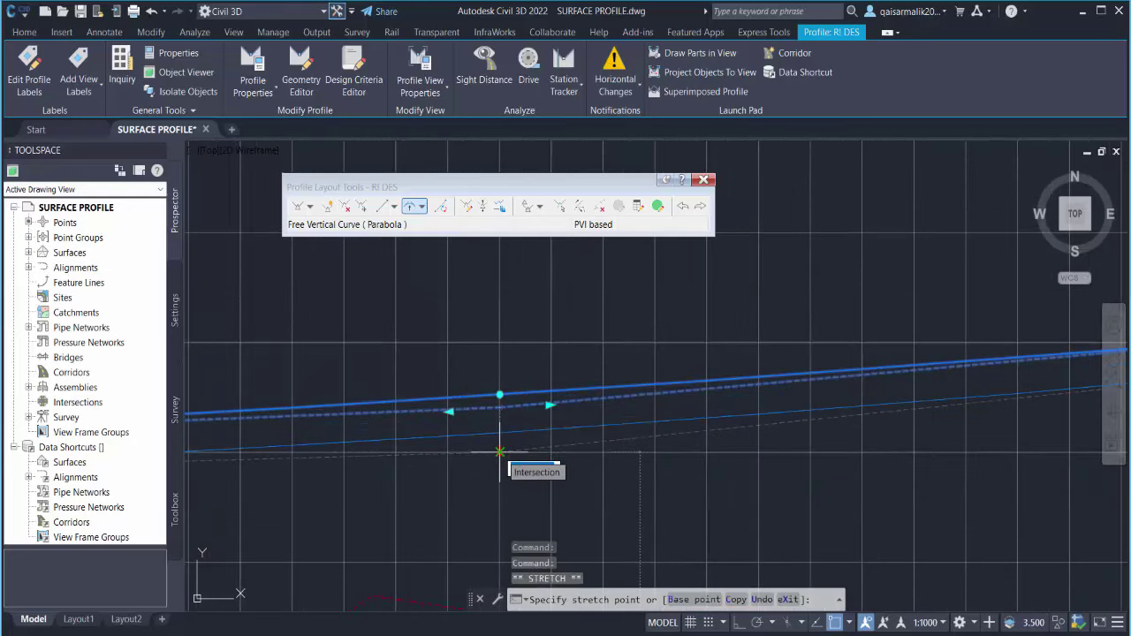
pyautogui.click(499, 452)
pyautogui.scroll(-1, 499, 453)
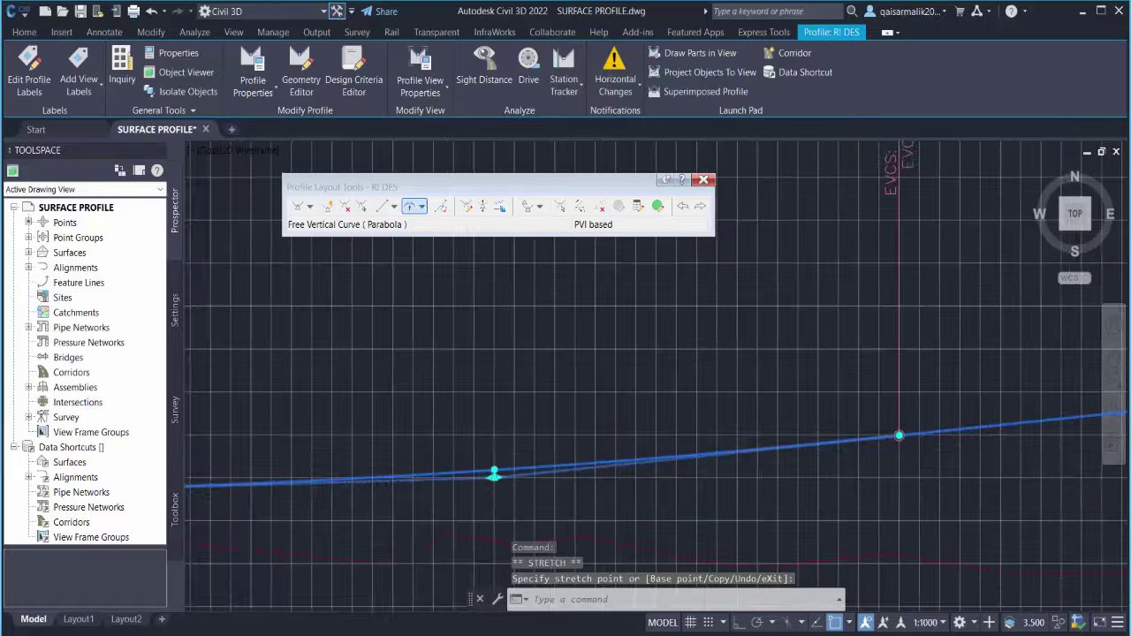
pyautogui.scroll(-1, 495, 369)
pyautogui.scroll(1, 518, 391)
pyautogui.scroll(1, 594, 436)
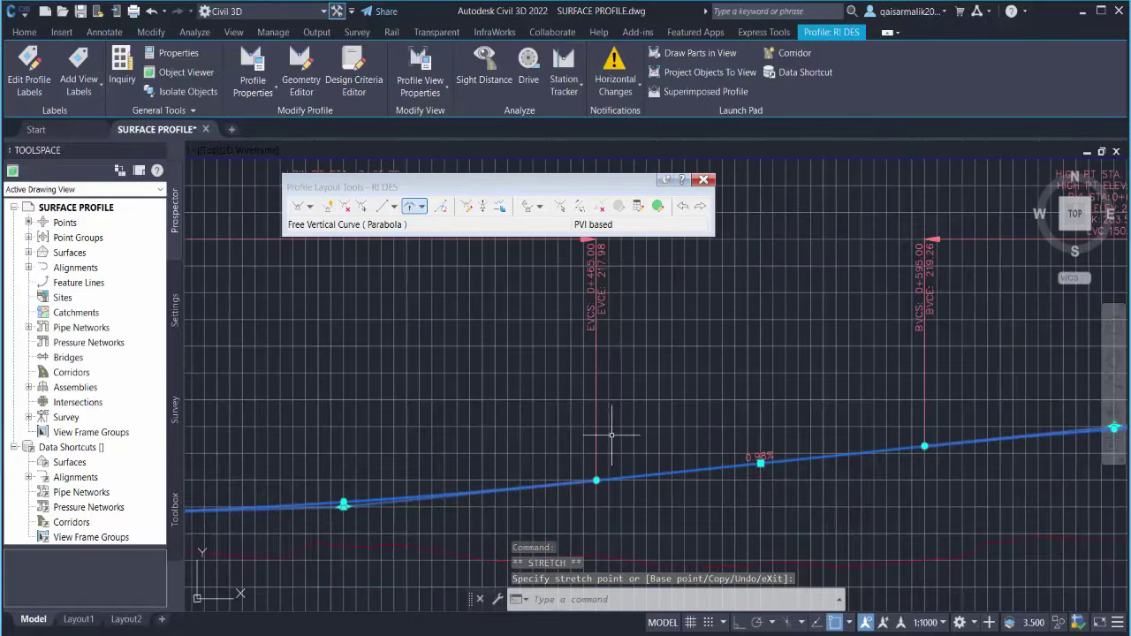
pyautogui.press('Escape')
# Step: Reposition the 0+365 sag curve label block lower in the profile view
pyautogui.click(596, 305)
pyautogui.scroll(-1, 658, 461)
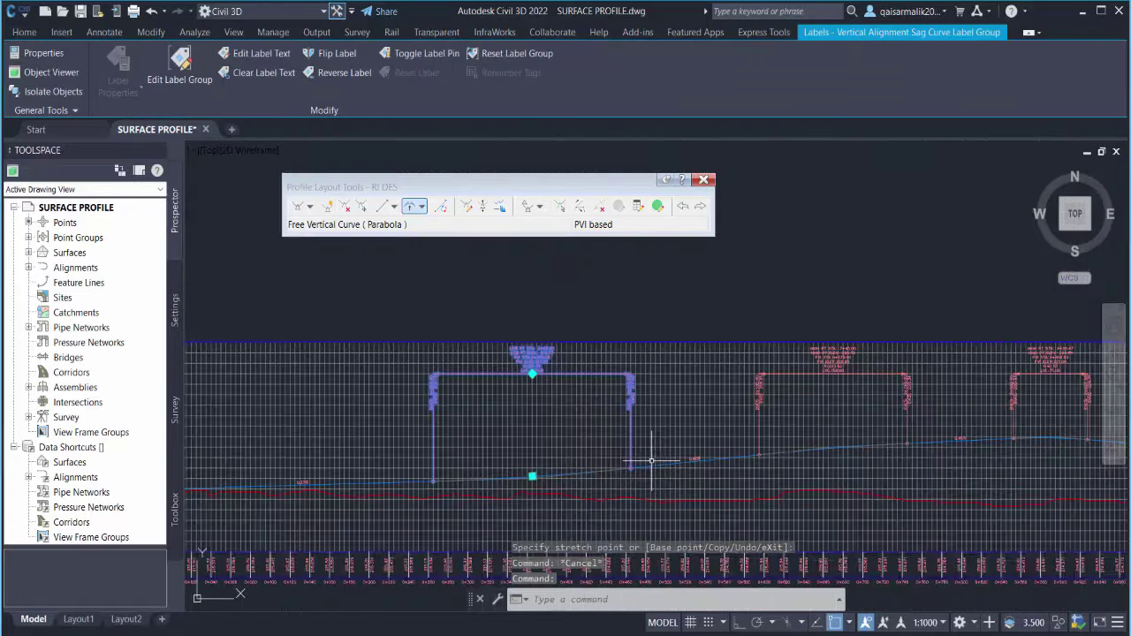
pyautogui.scroll(1, 651, 462)
pyautogui.scroll(1, 631, 448)
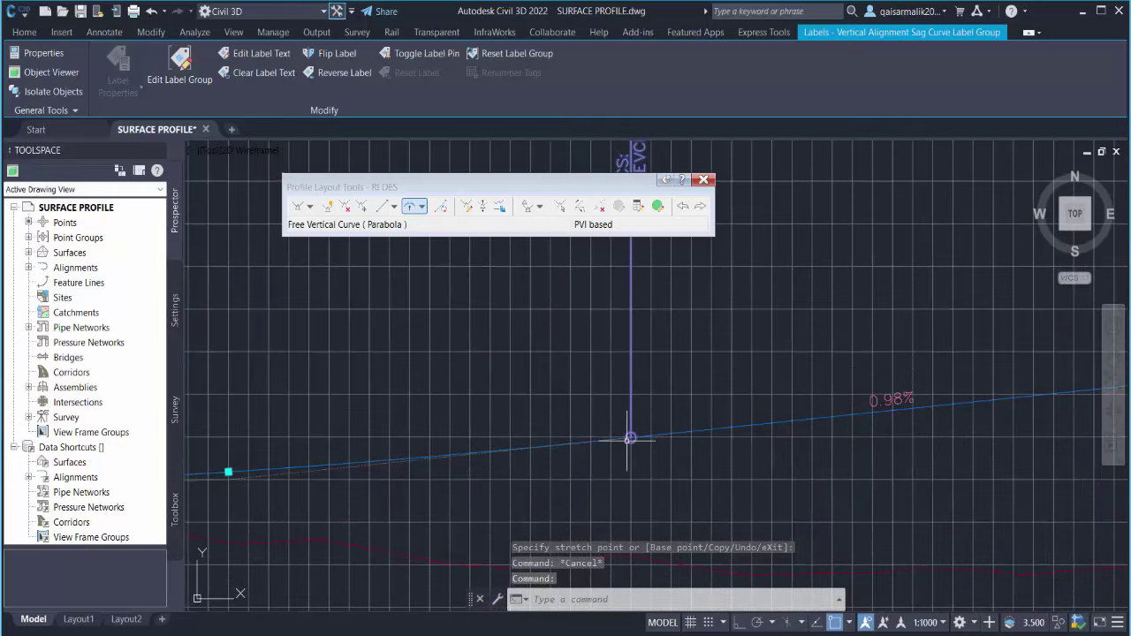
pyautogui.scroll(-2, 425, 462)
pyautogui.scroll(2, 515, 343)
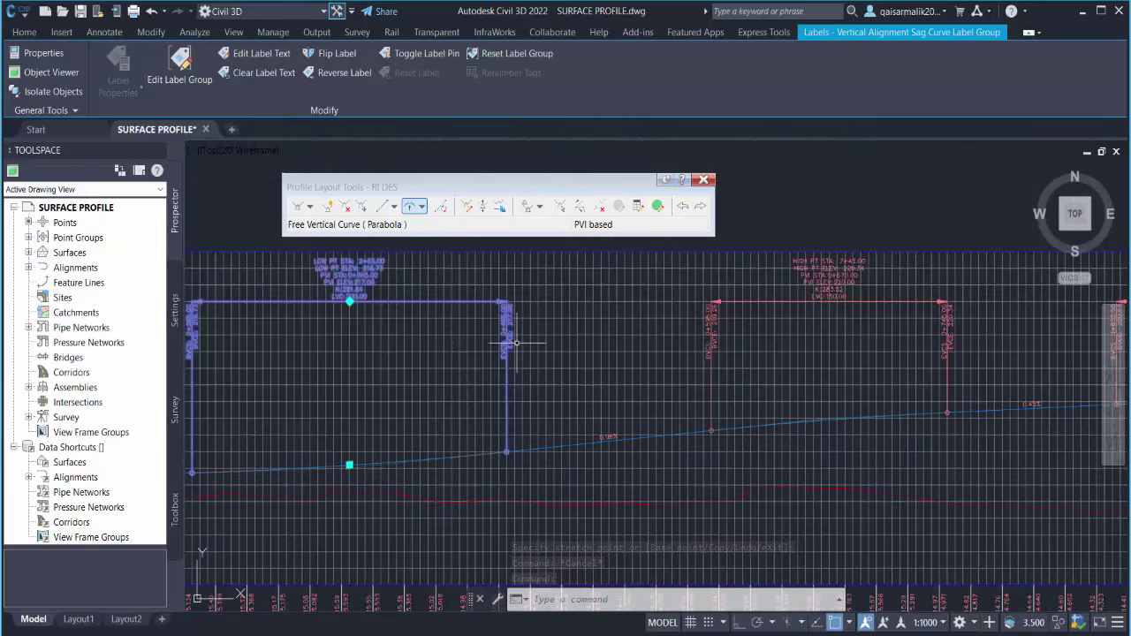
pyautogui.scroll(3, 345, 303)
pyautogui.click(364, 316)
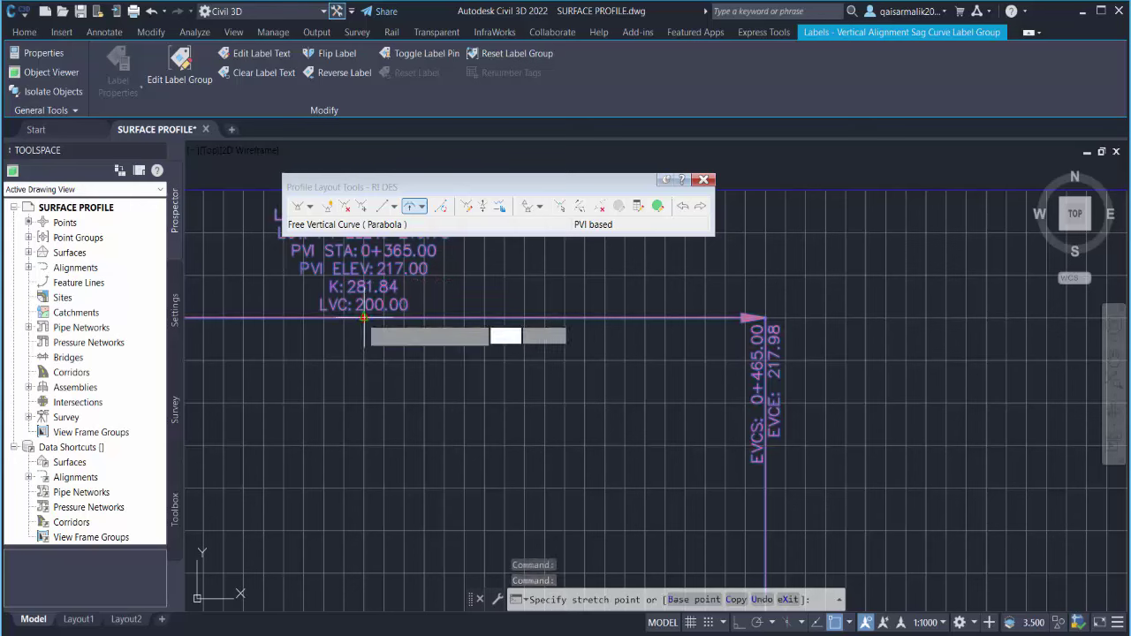
pyautogui.scroll(-5, 365, 434)
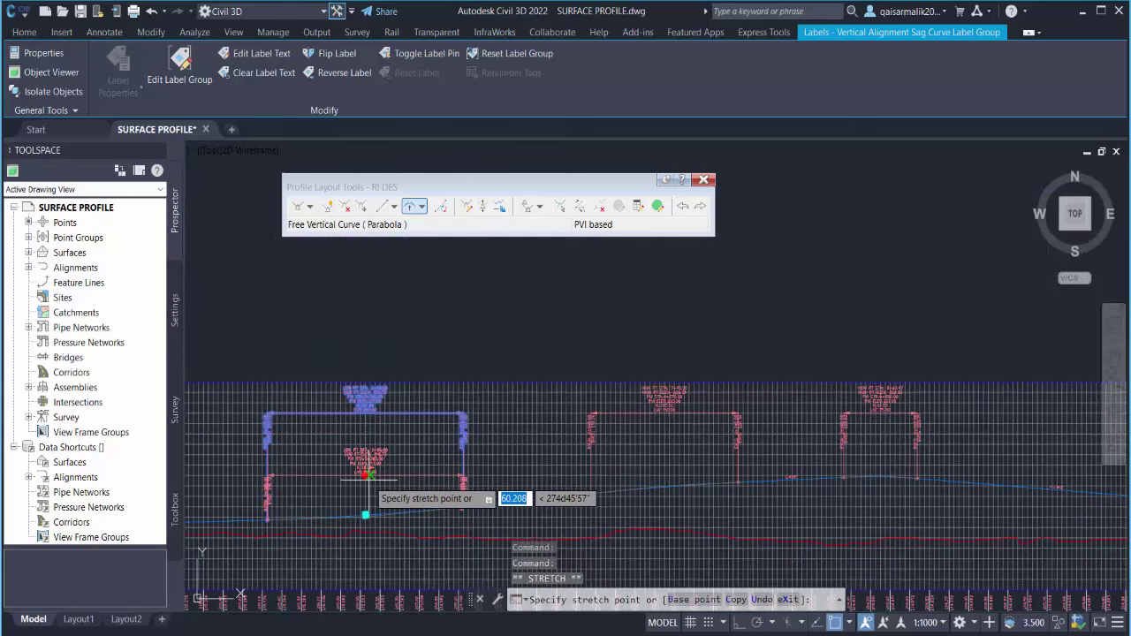
pyautogui.click(358, 482)
pyautogui.scroll(5, 347, 473)
pyautogui.scroll(2, 348, 473)
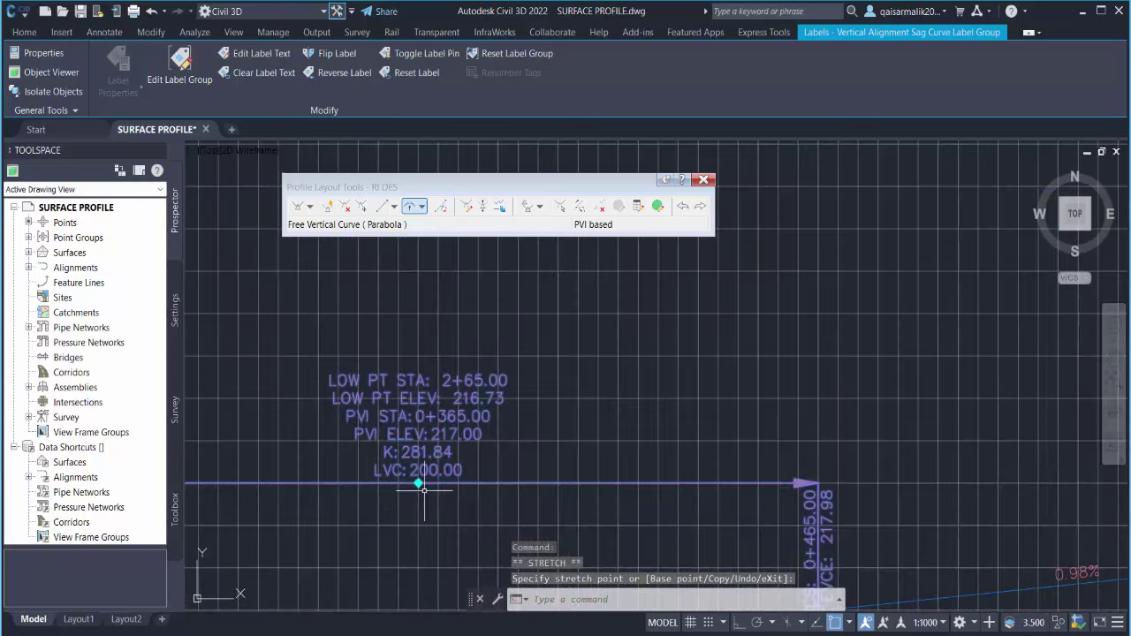
pyautogui.click(418, 483)
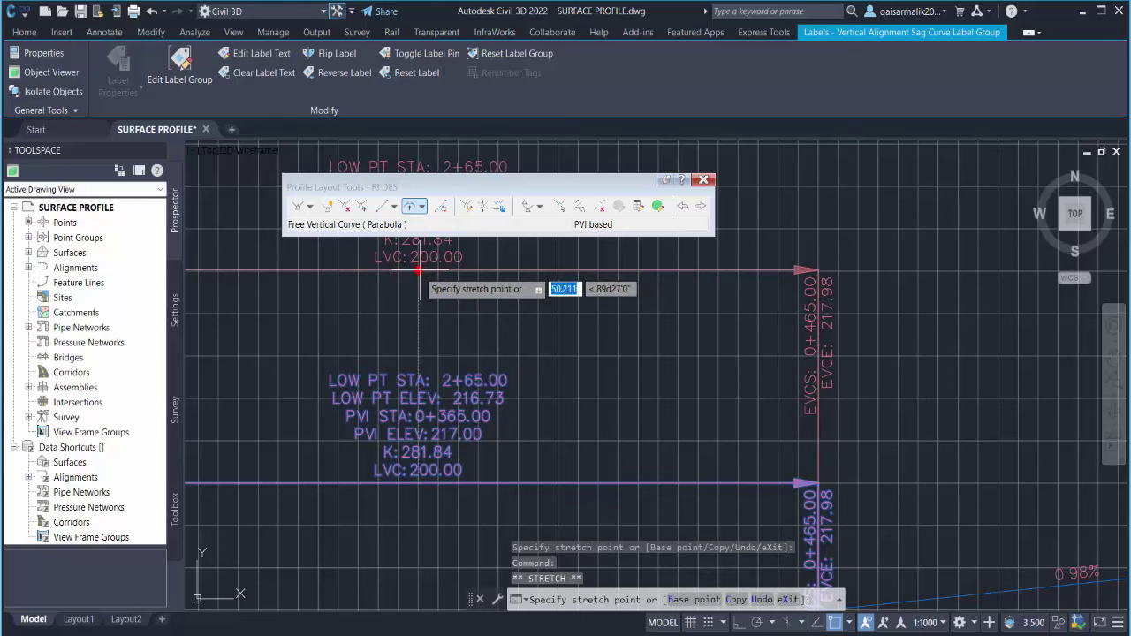
pyautogui.scroll(-3, 367, 377)
pyautogui.scroll(-4, 368, 377)
pyautogui.scroll(4, 521, 382)
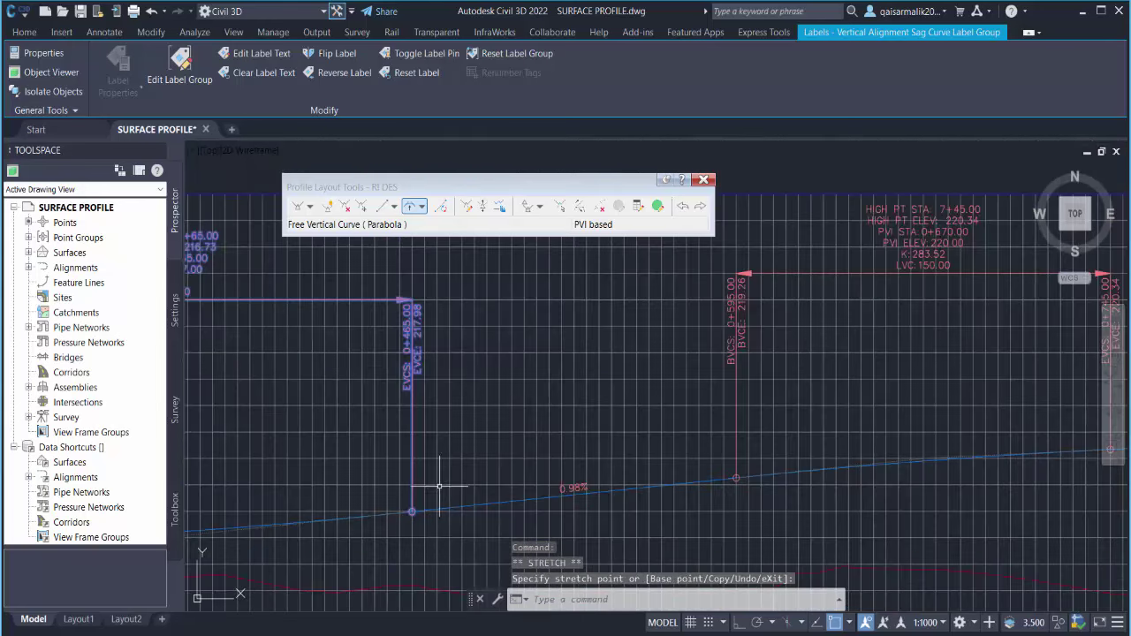
pyautogui.press('Escape')
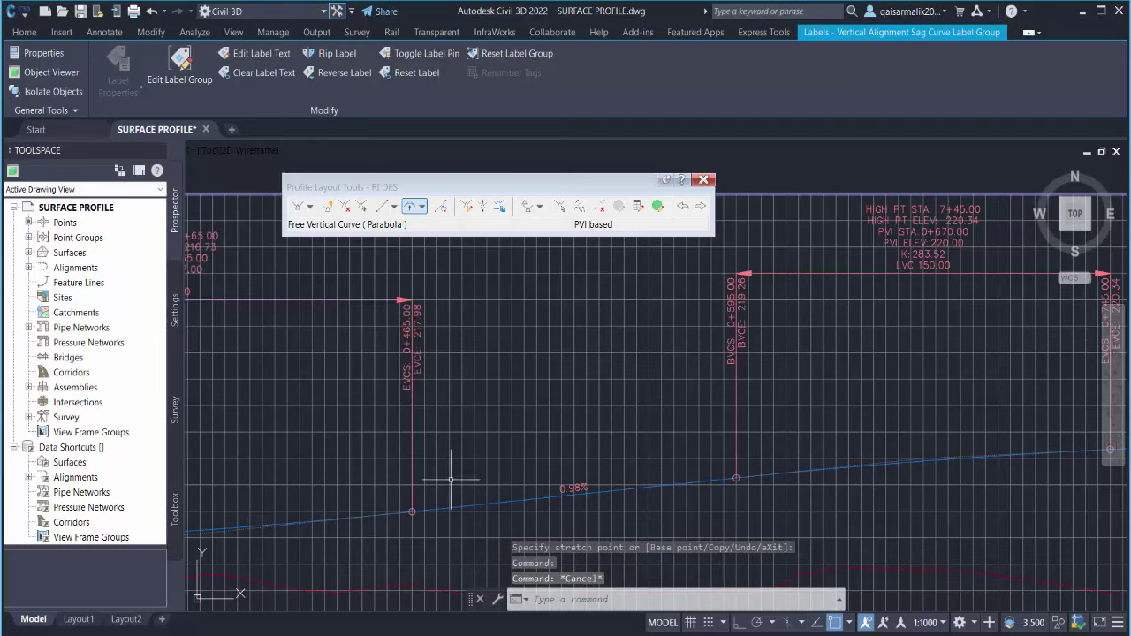
pyautogui.moveTo(625, 439); pyautogui.dragTo(404, 449, button='middle')
# Step: Grip-drag the 0+670 PVI down to elevation 218.00, turning its 150 m curve into a sag
pyautogui.scroll(2, 699, 467)
pyautogui.click(578, 488)
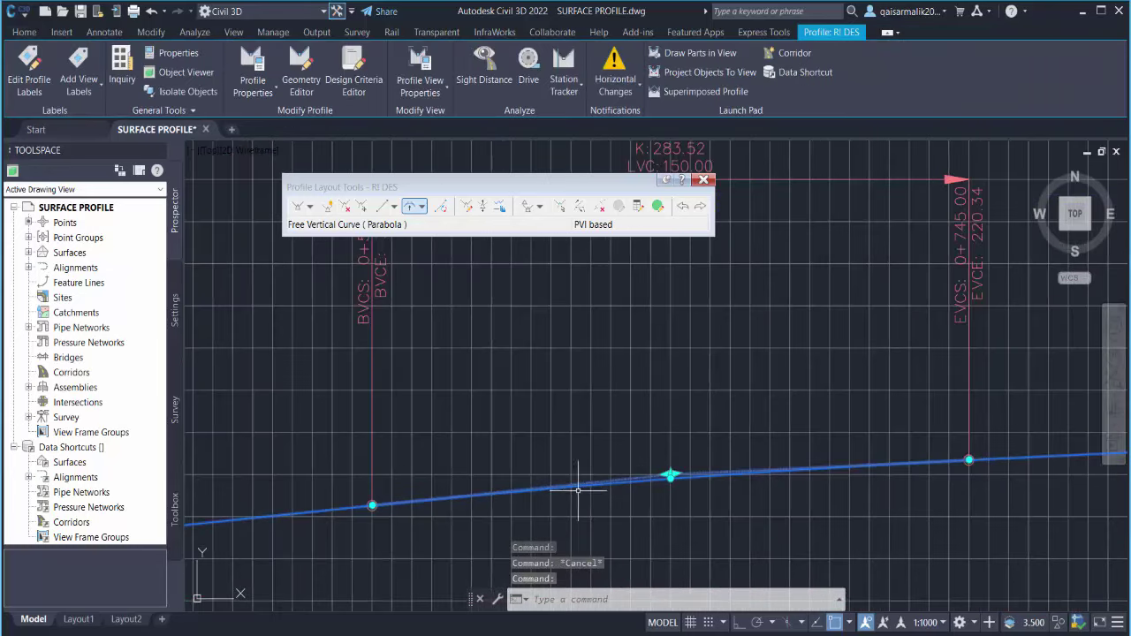
pyautogui.scroll(2, 681, 490)
pyautogui.click(663, 469)
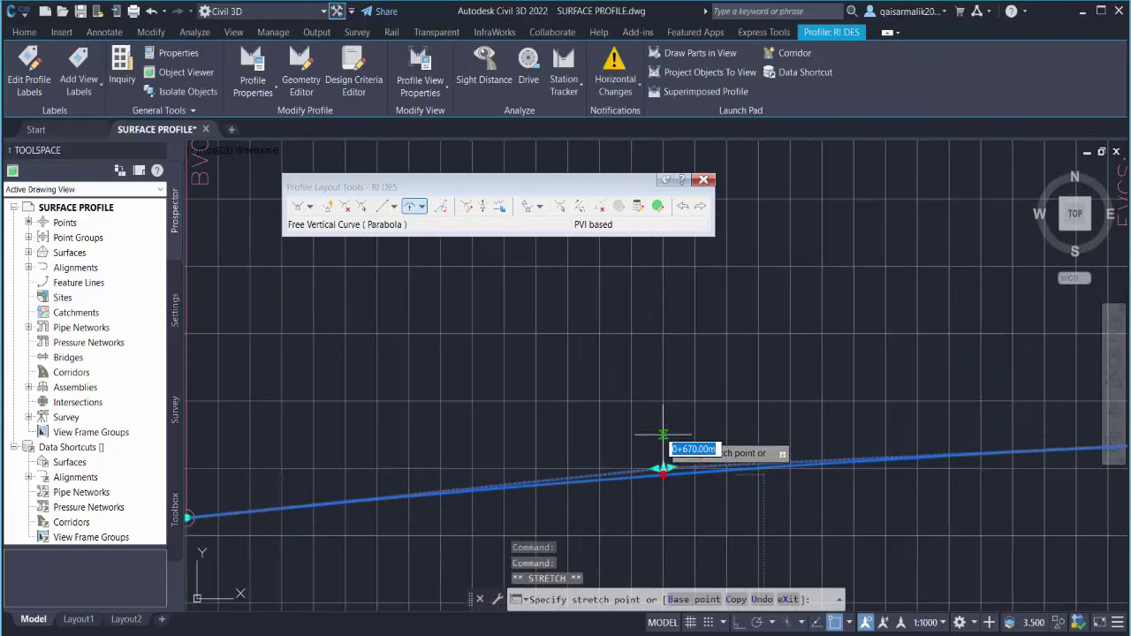
pyautogui.moveTo(654, 572); pyautogui.dragTo(651, 400, button='middle')
pyautogui.press('Escape')
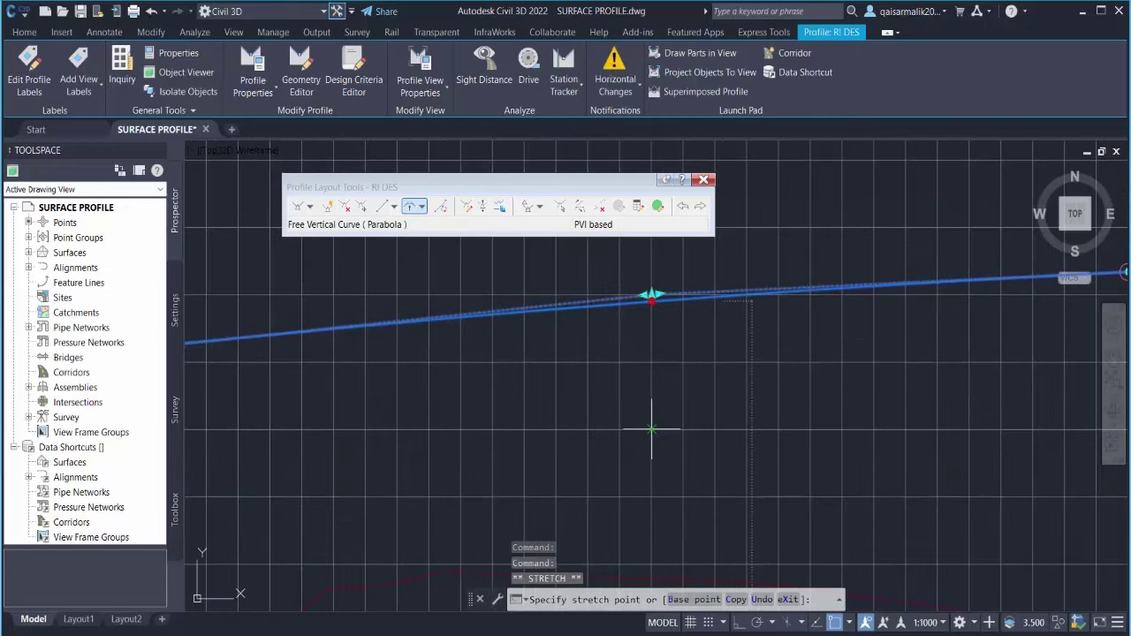
pyautogui.click(652, 294)
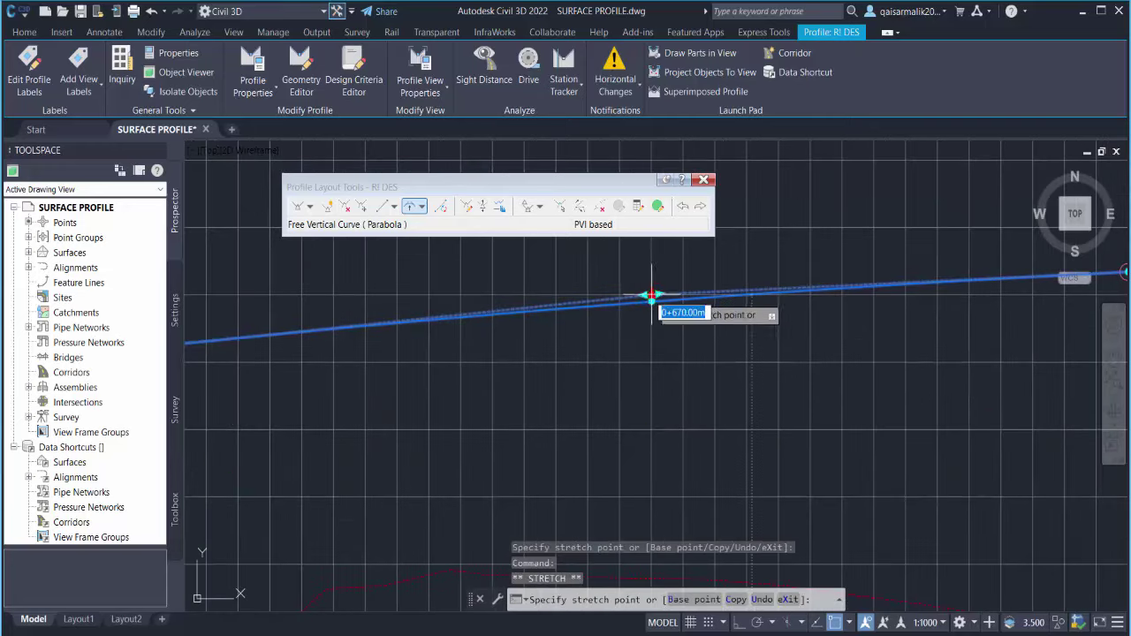
pyautogui.click(651, 430)
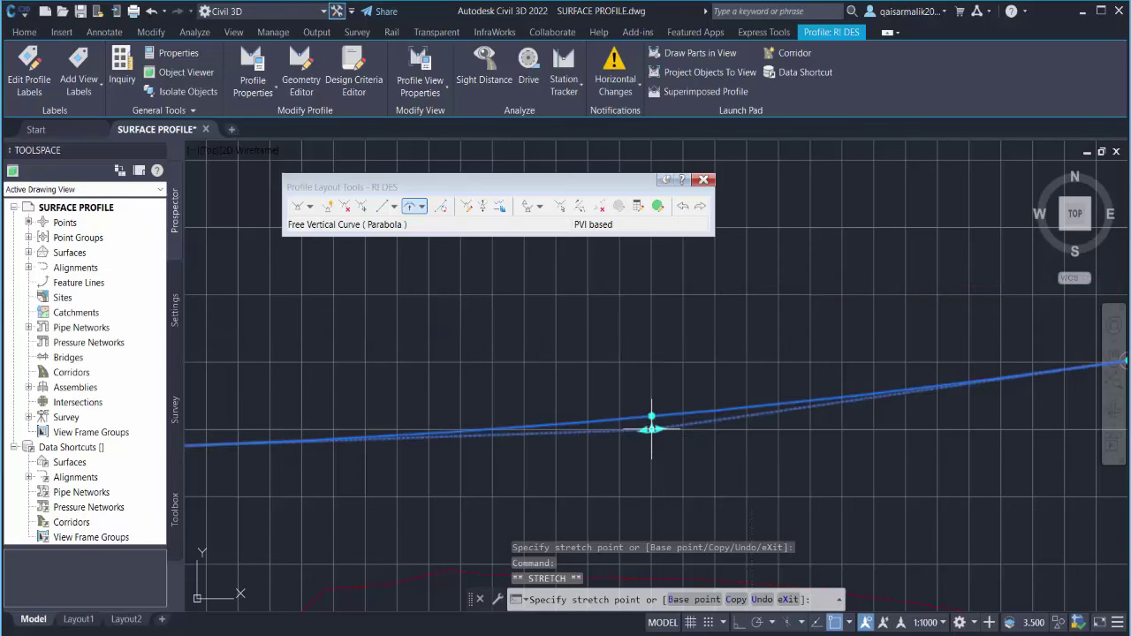
pyautogui.scroll(-5, 566, 438)
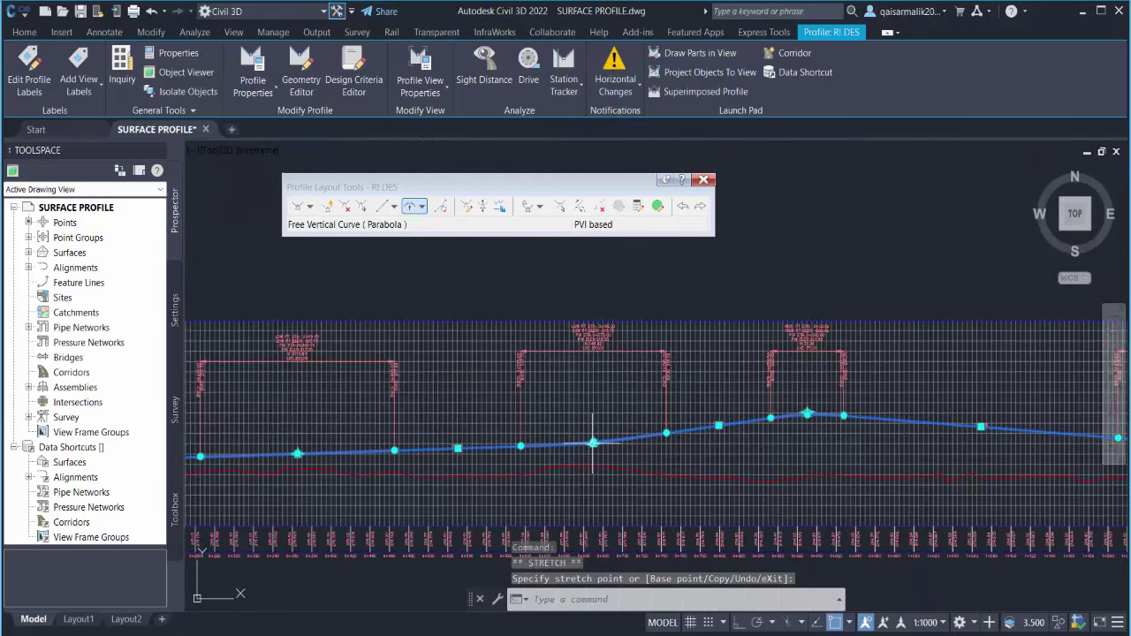
pyautogui.scroll(3, 493, 456)
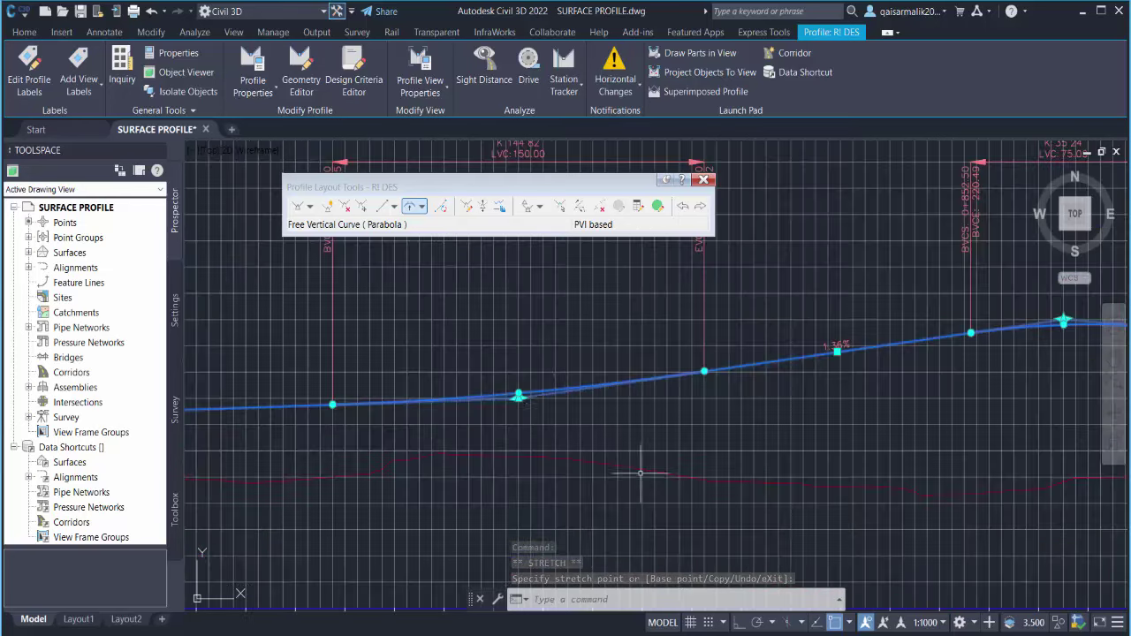
pyautogui.moveTo(545, 379); pyautogui.dragTo(508, 570, button='middle')
# Step: Lift the 0+890 crest PVI grip from elevation 221.00 to 222.00
pyautogui.press('Escape')
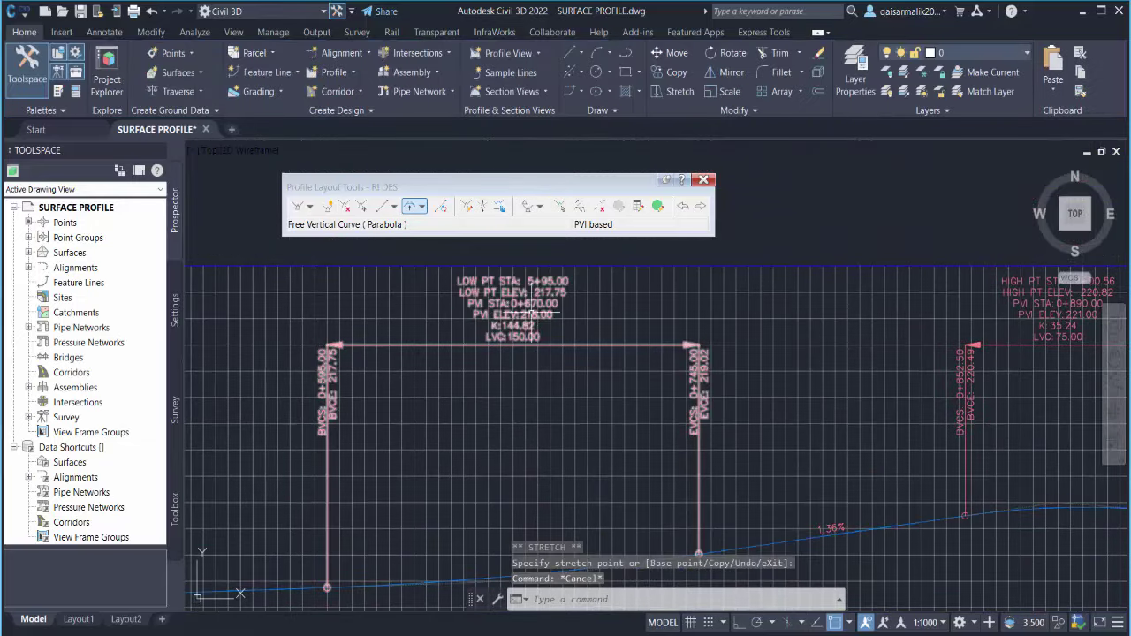
pyautogui.moveTo(555, 387); pyautogui.dragTo(536, 311, button='middle')
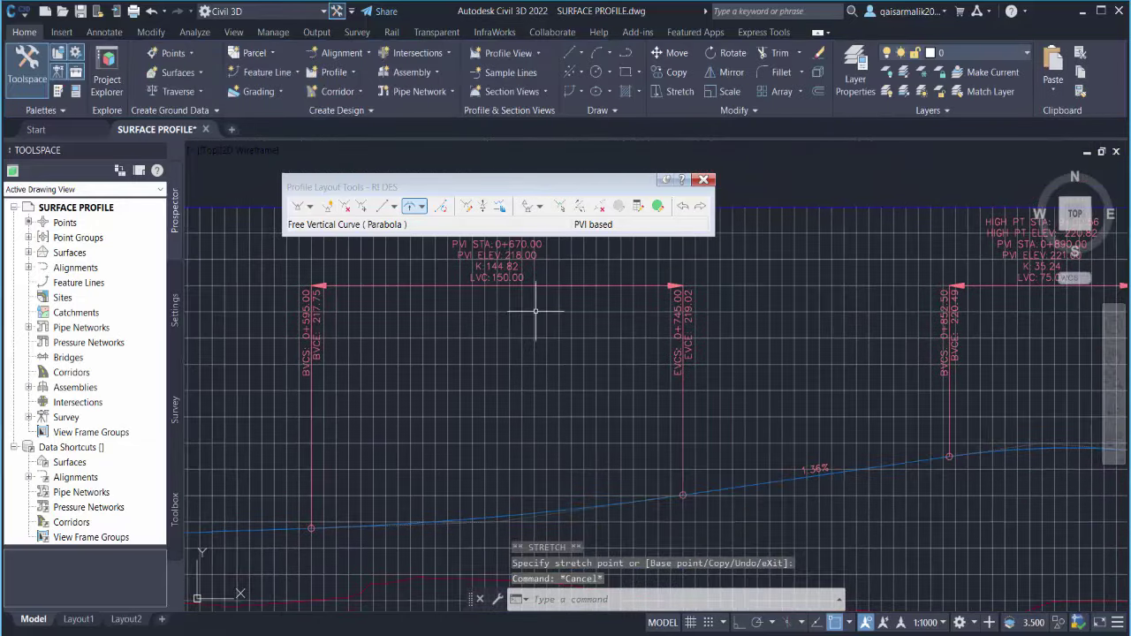
pyautogui.moveTo(692, 449); pyautogui.dragTo(300, 464, button='middle')
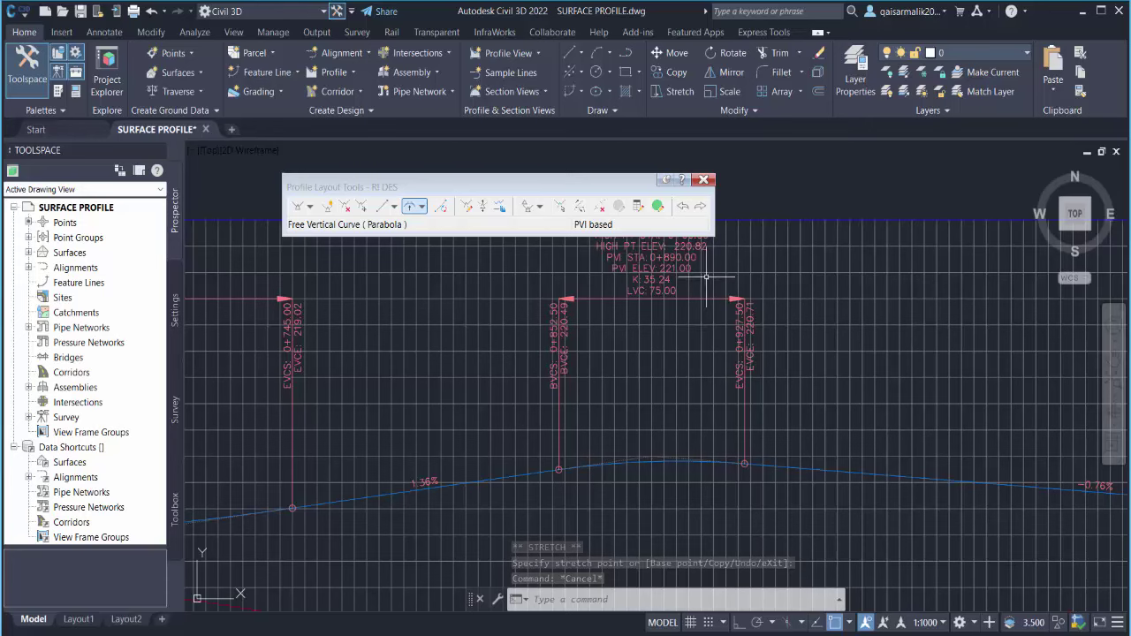
pyautogui.scroll(2, 622, 300)
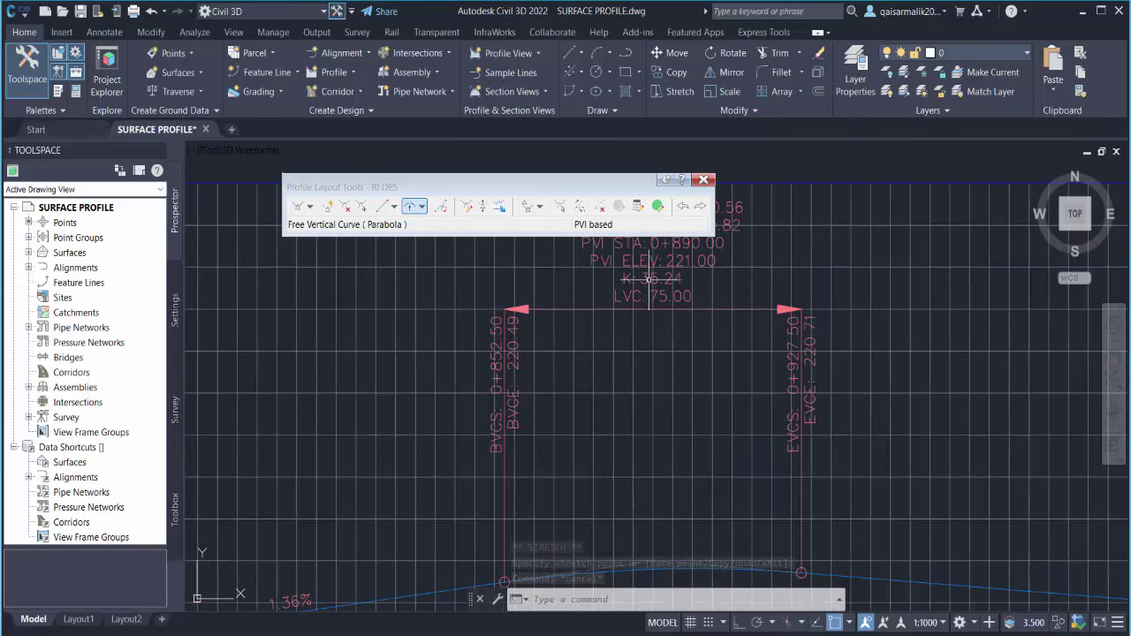
pyautogui.click(658, 568)
pyautogui.click(653, 562)
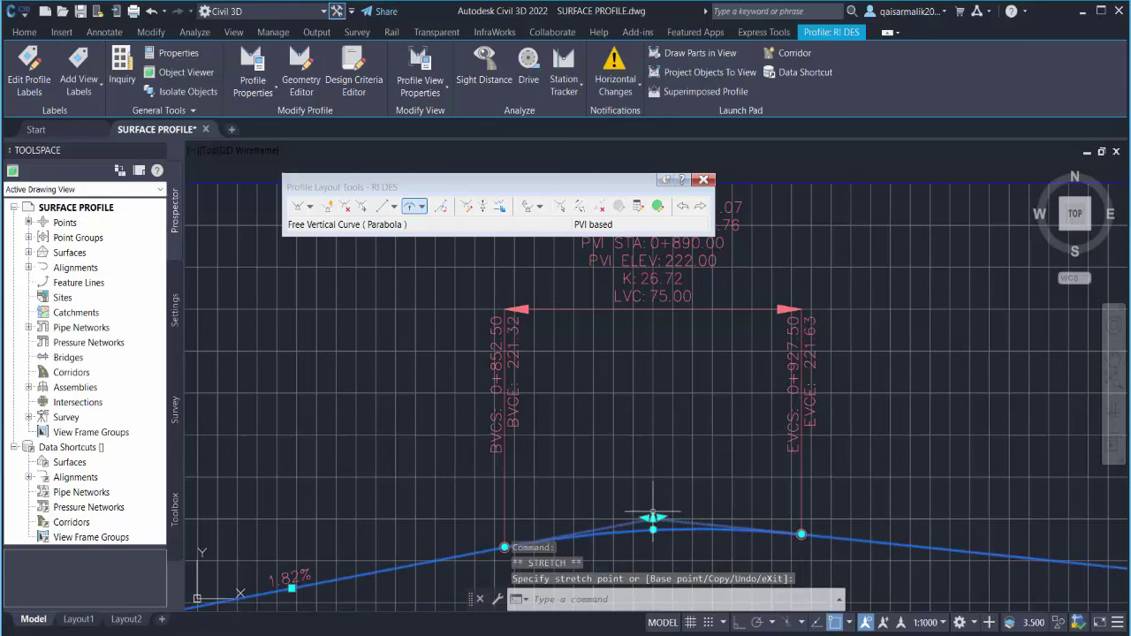
pyautogui.click(661, 341)
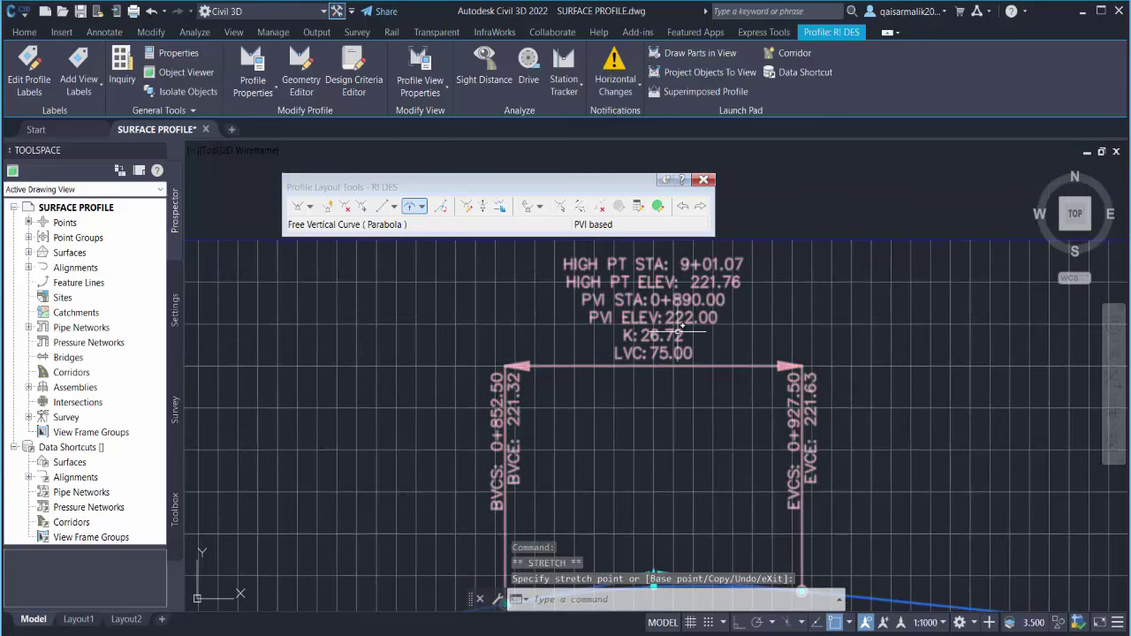
pyautogui.scroll(-2, 707, 329)
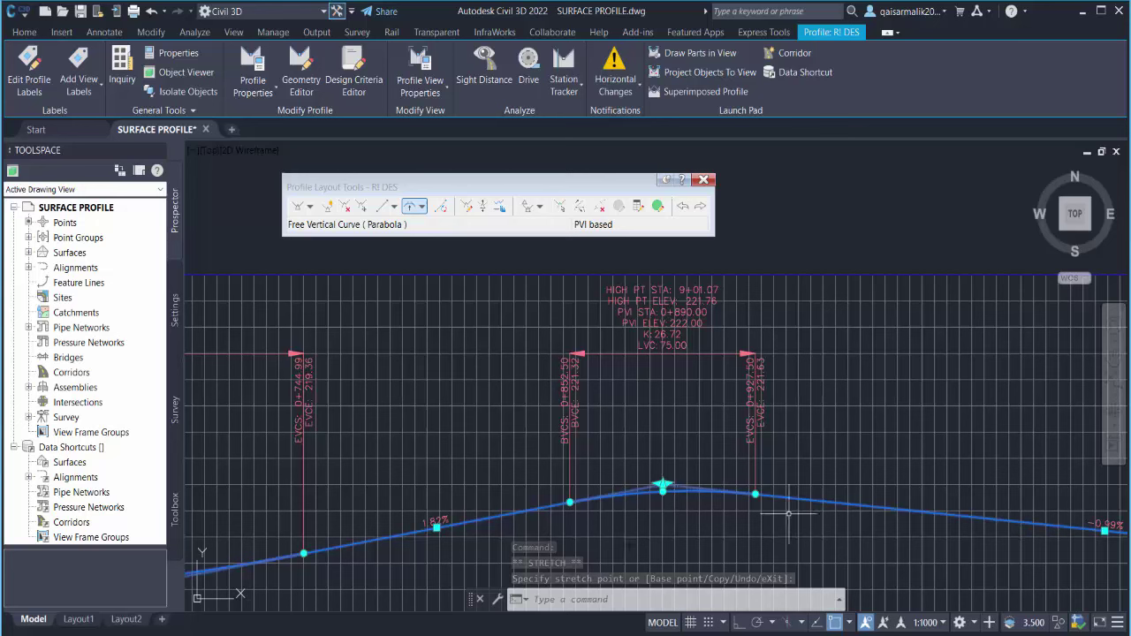
# Step: Try grip edits on the crest curve end near station 0+945, then cancel them
pyautogui.click(756, 494)
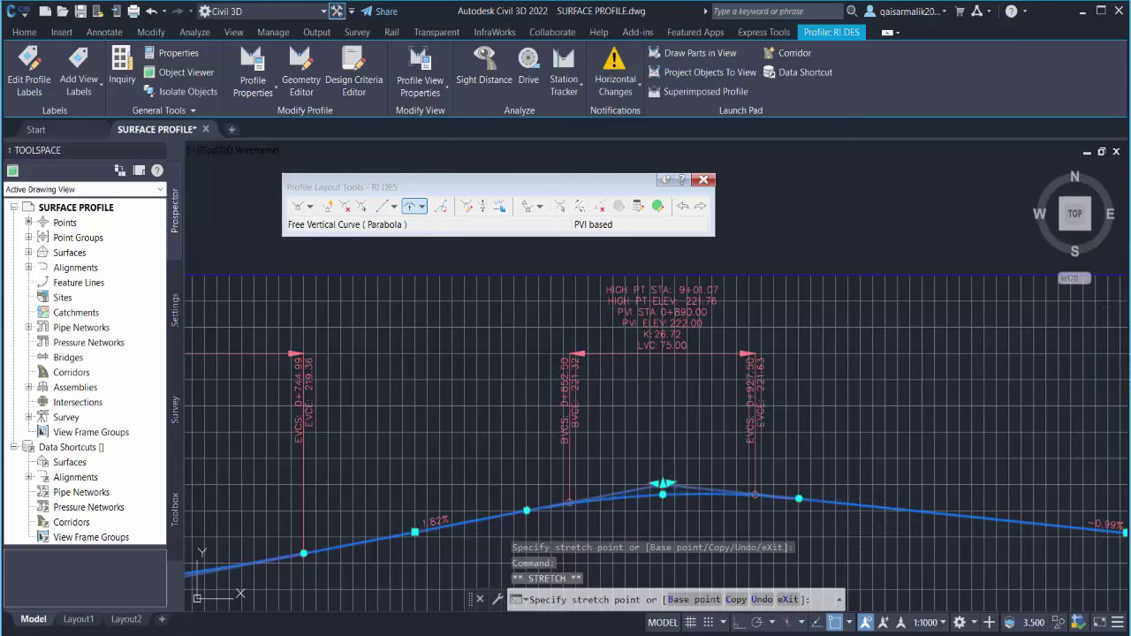
pyautogui.press('Escape')
pyautogui.click(800, 500)
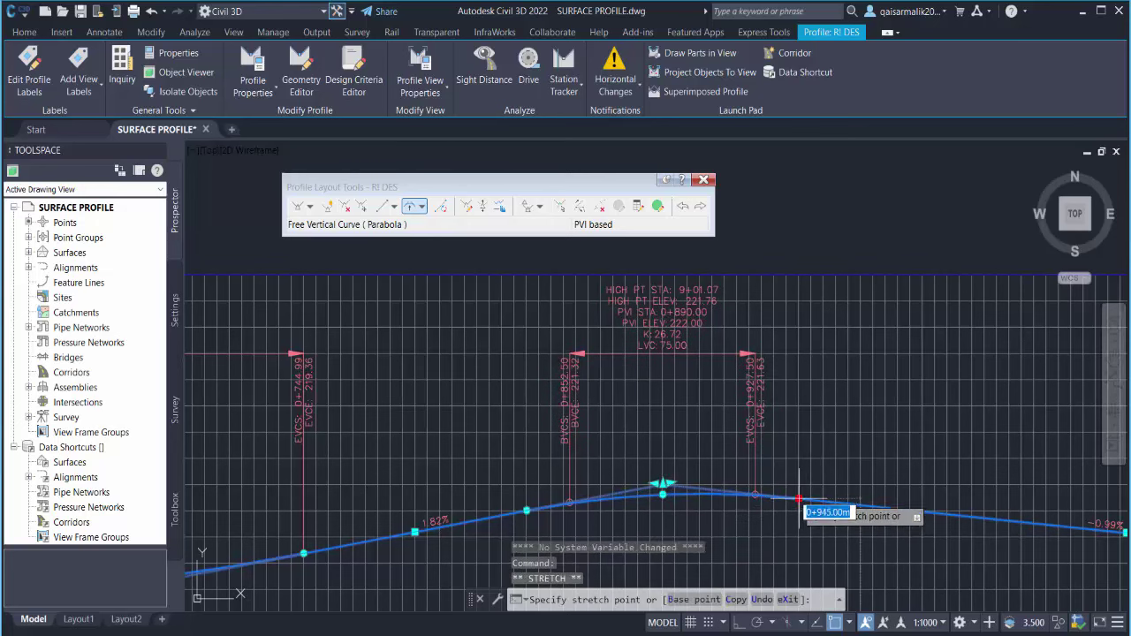
pyautogui.scroll(-2, 374, 424)
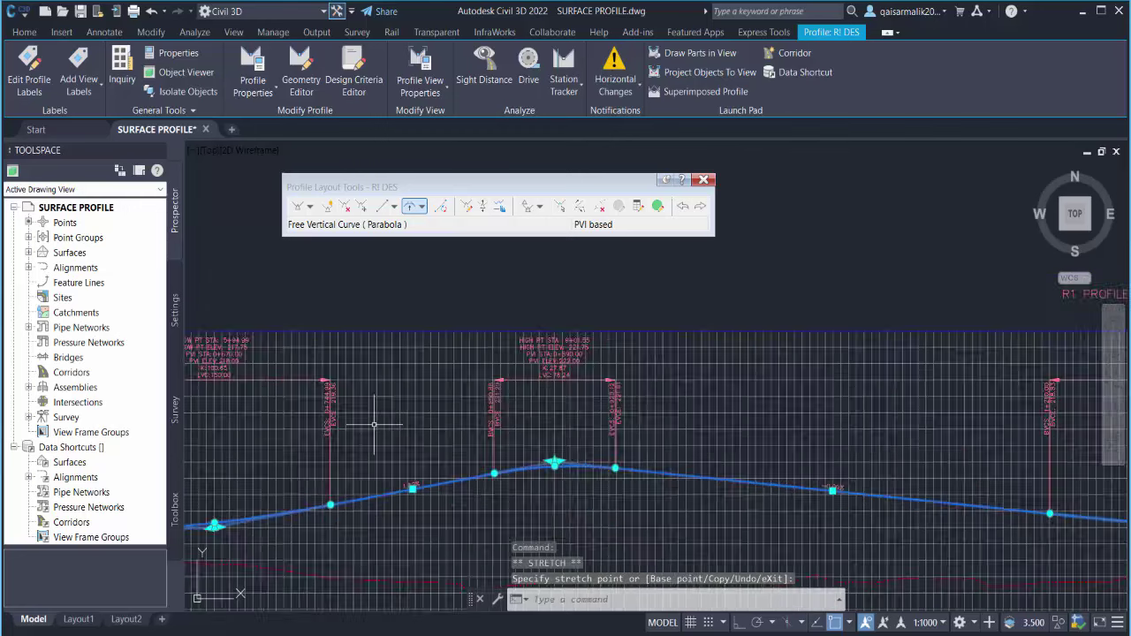
pyautogui.scroll(-2, 374, 424)
pyautogui.scroll(-1, 424, 433)
pyautogui.press('Escape')
pyautogui.scroll(-1, 530, 429)
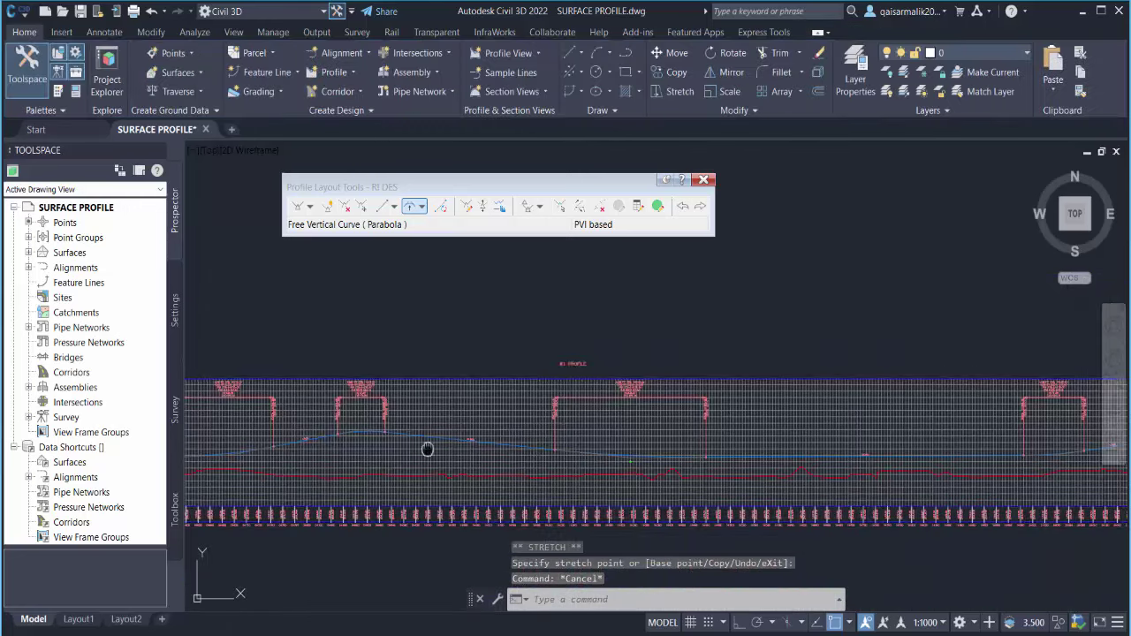
pyautogui.scroll(-1, 495, 433)
pyautogui.scroll(-1, 460, 433)
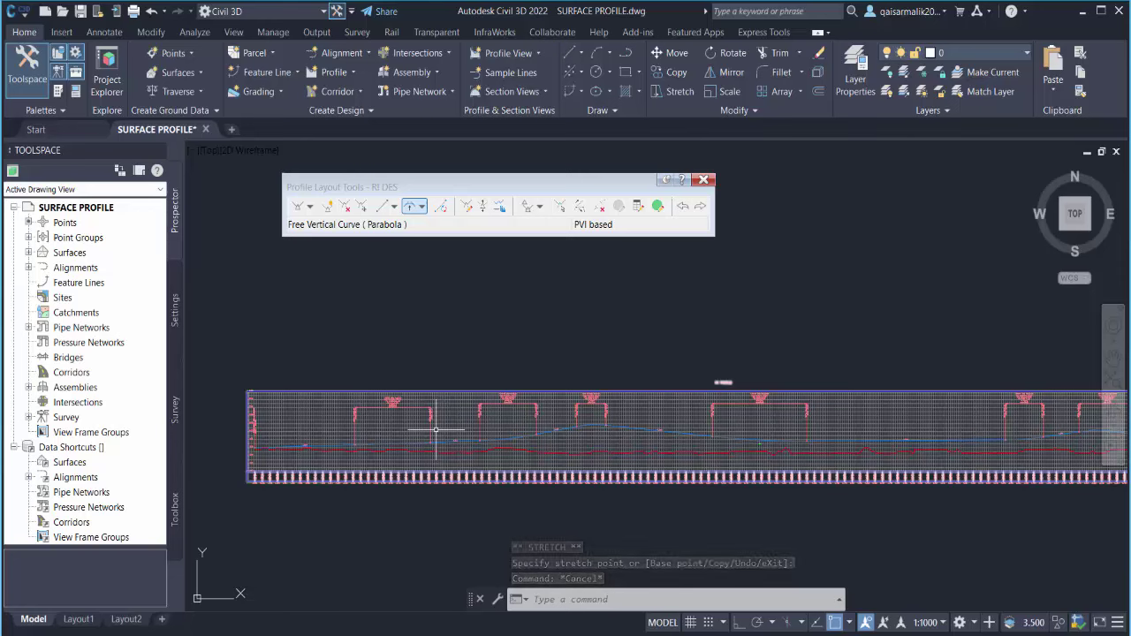
pyautogui.click(309, 207)
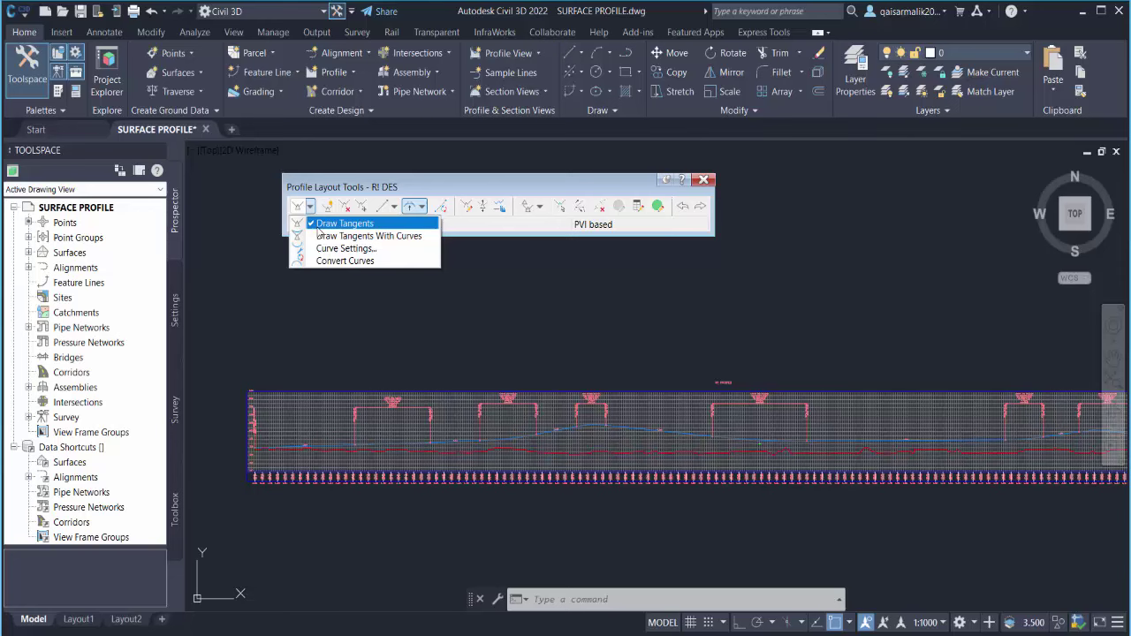
pyautogui.click(363, 205)
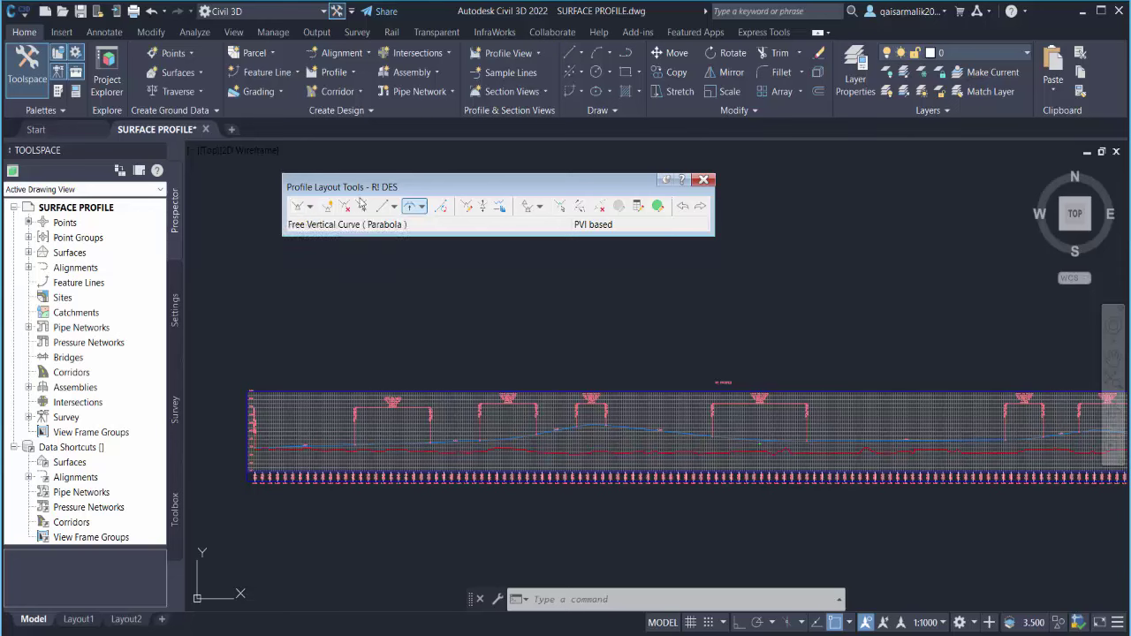
pyautogui.click(423, 206)
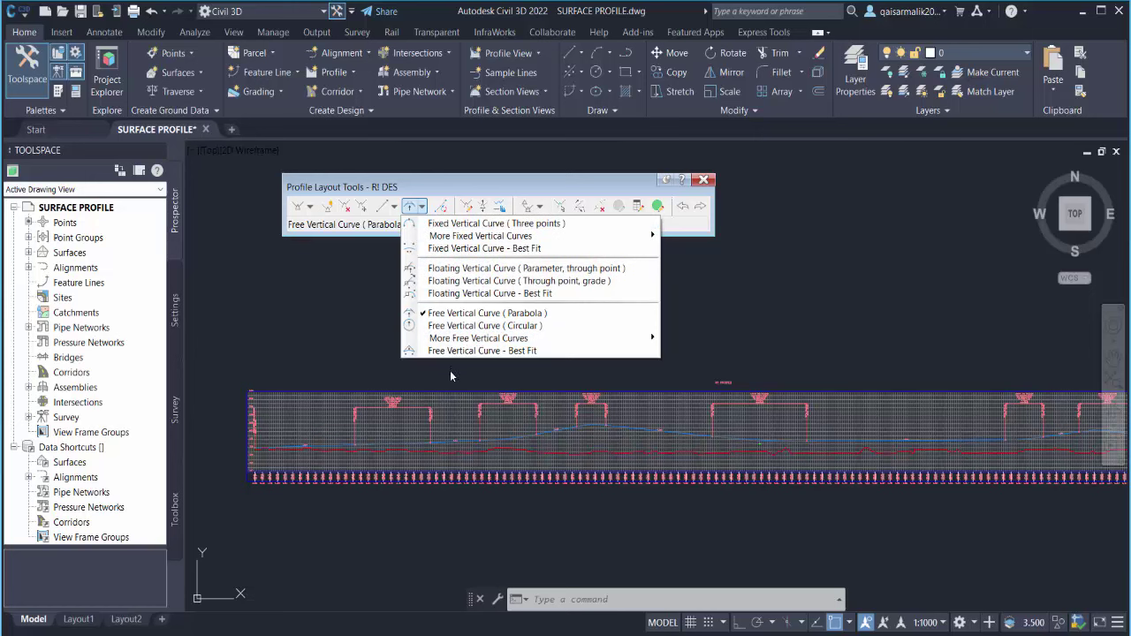
pyautogui.scroll(2, 495, 491)
pyautogui.scroll(2, 468, 380)
pyautogui.scroll(2, 500, 436)
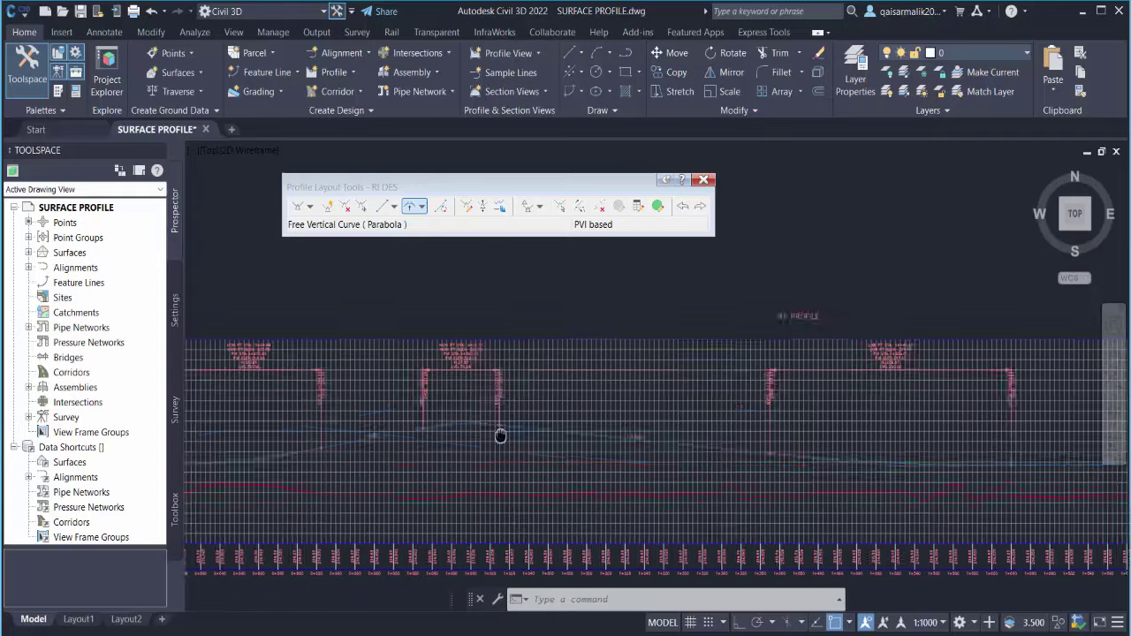
pyautogui.scroll(-1, 501, 436)
pyautogui.scroll(-2, 500, 436)
pyautogui.scroll(-2, 535, 394)
pyautogui.scroll(-1, 734, 439)
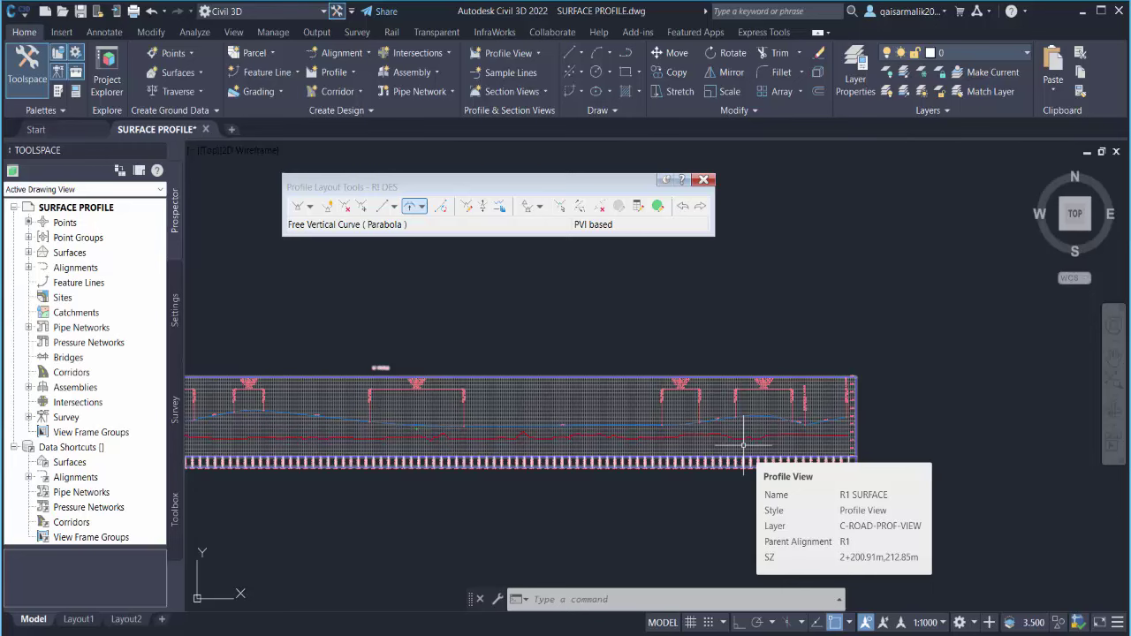
pyautogui.moveTo(568, 447); pyautogui.dragTo(909, 450, button='middle')
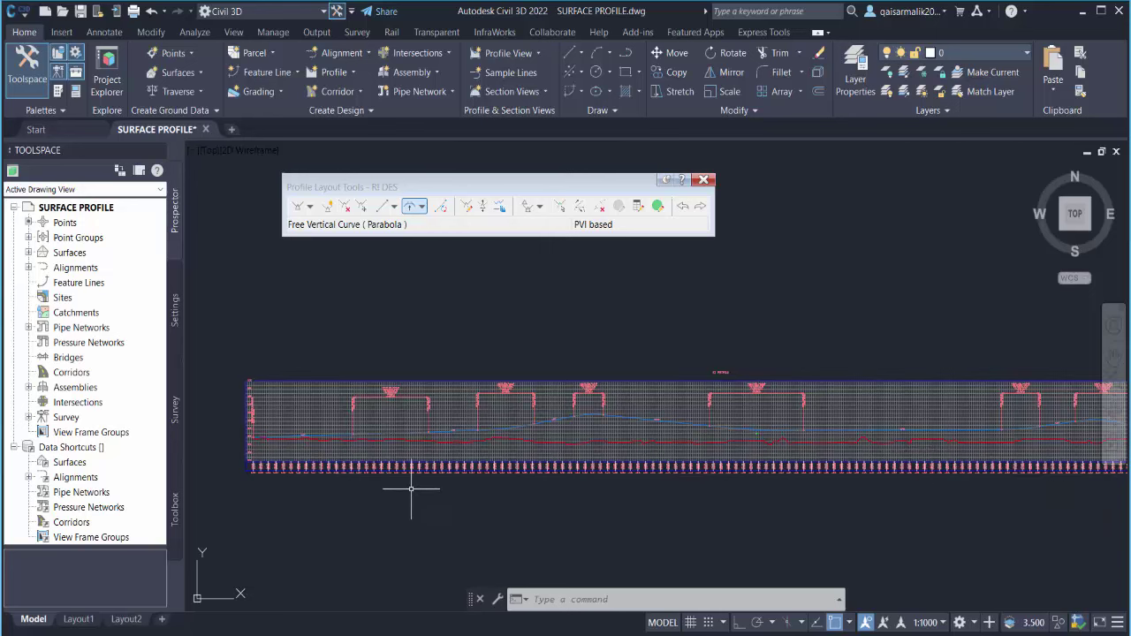
pyautogui.scroll(-3, 415, 482)
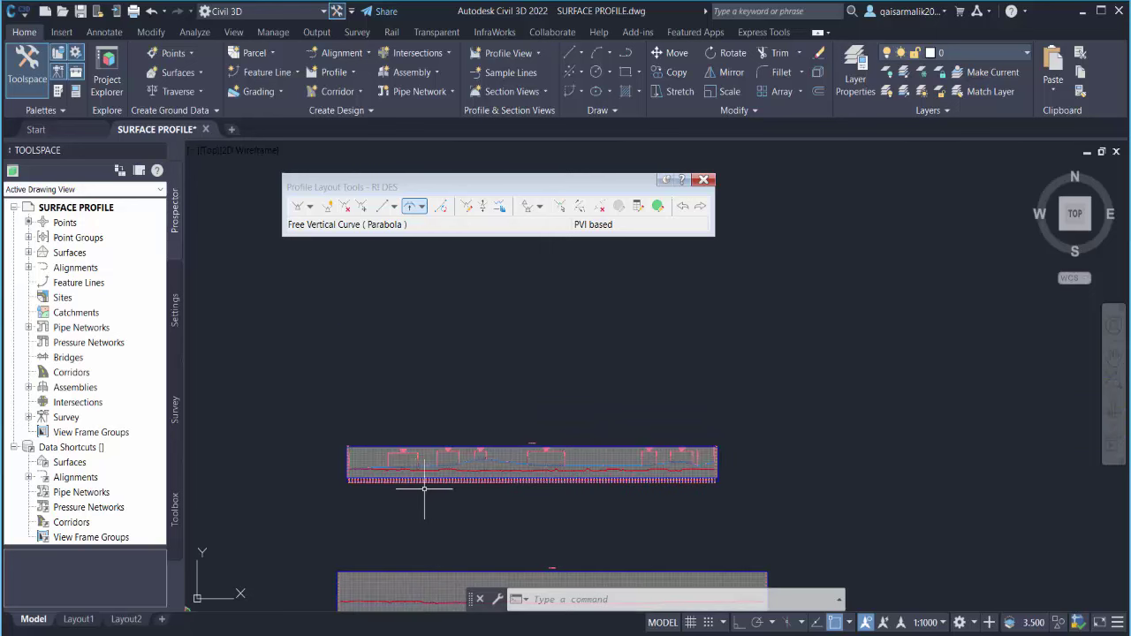
pyautogui.scroll(5, 428, 460)
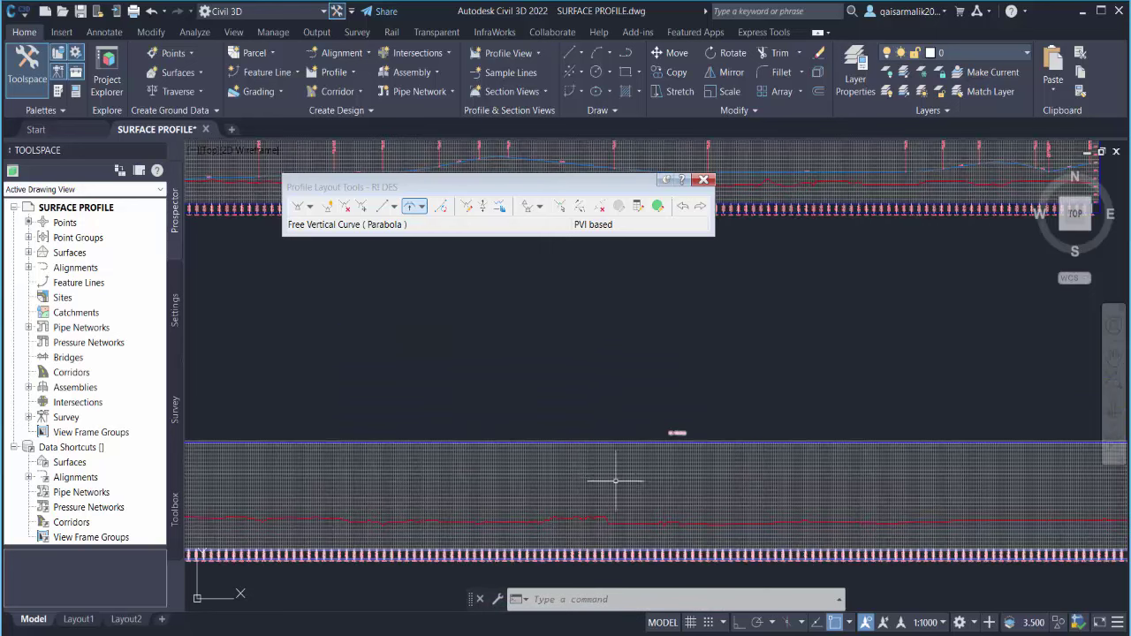
pyautogui.click(310, 206)
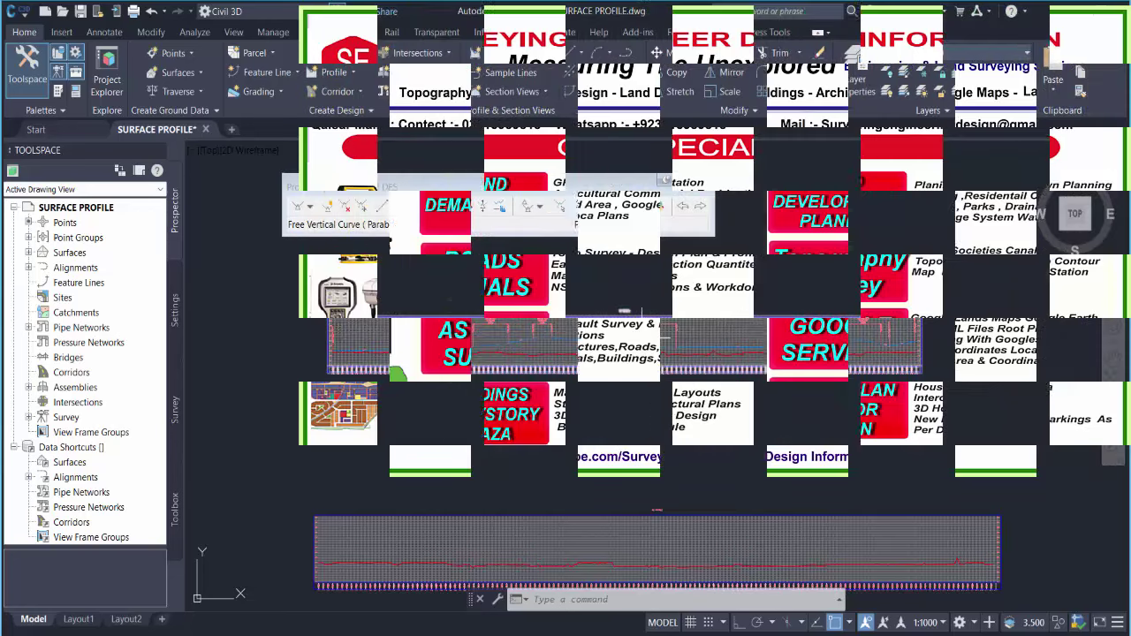
pyautogui.scroll(1, 689, 469)
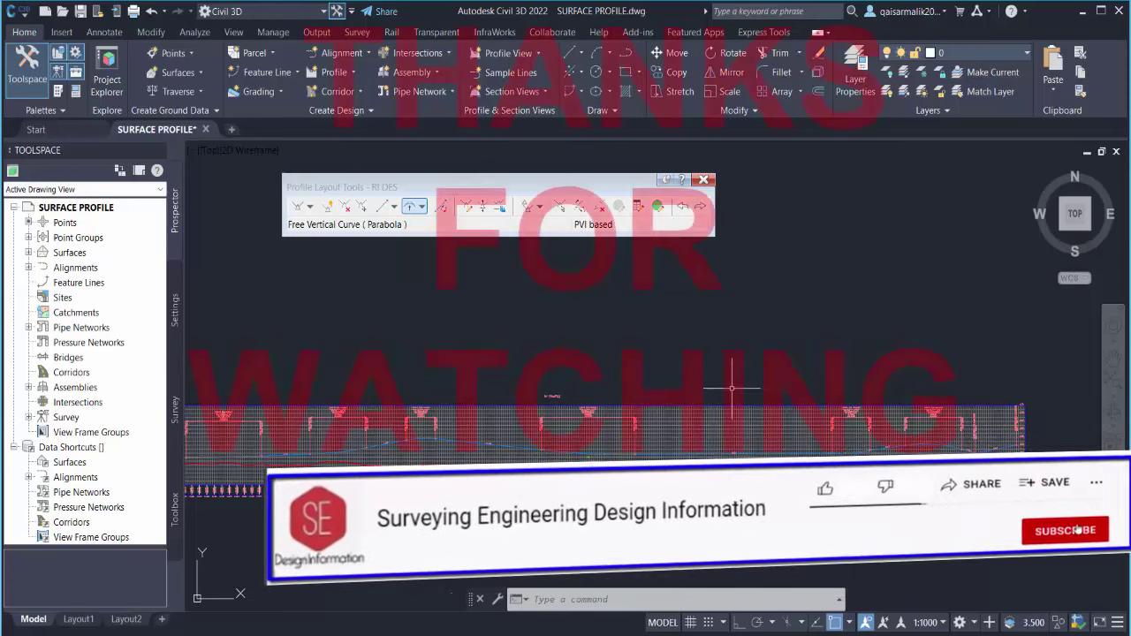
pyautogui.moveTo(742, 437); pyautogui.dragTo(663, 429, button='middle')
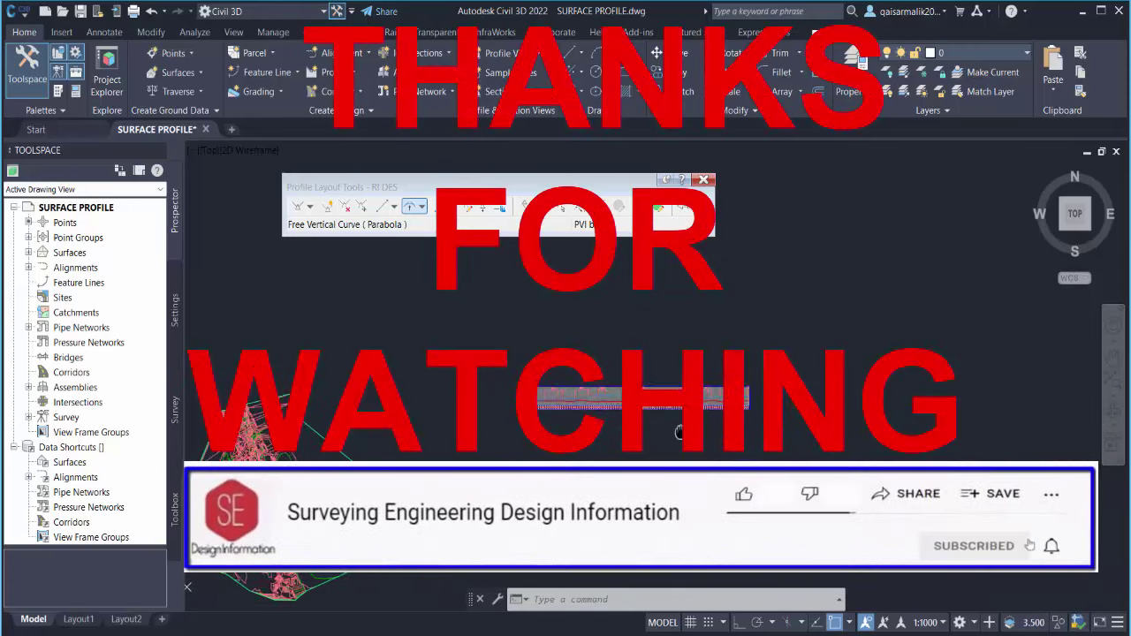